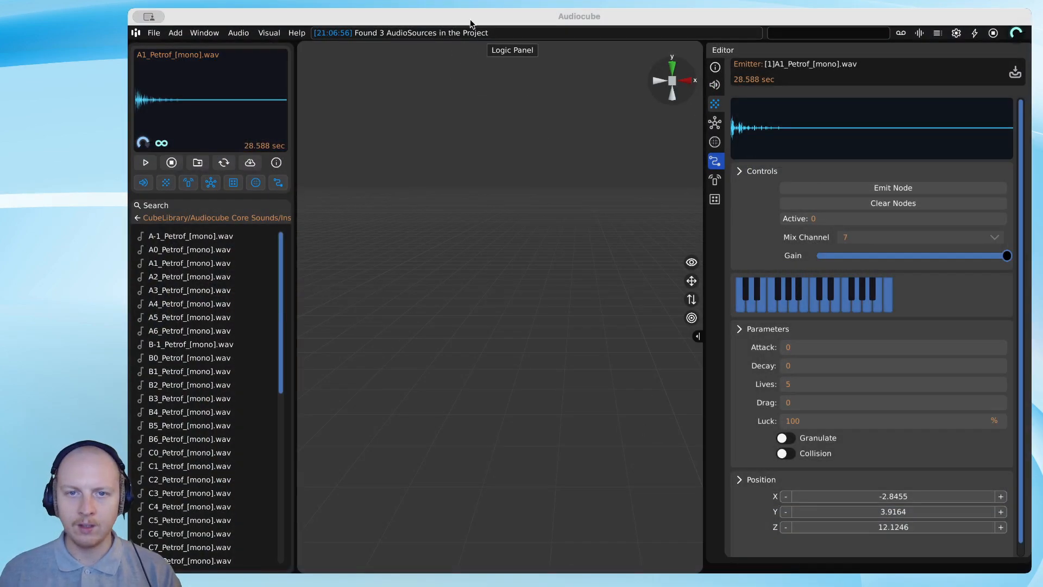
# Browse the sound library to the Misc folder inside Audiocube Core Sounds
pyautogui.click(138, 217)
pyautogui.click(137, 217)
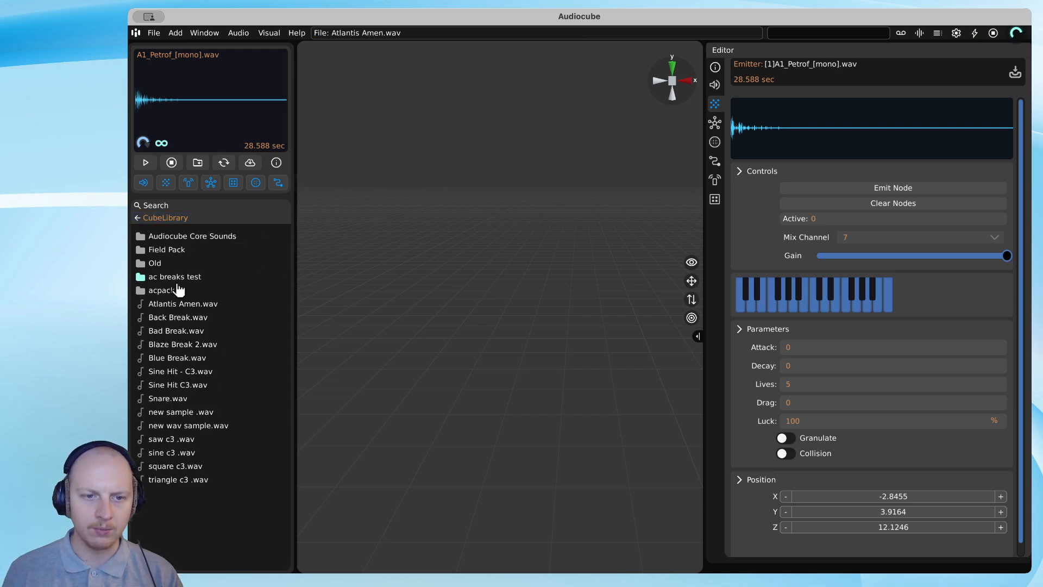
pyautogui.click(181, 239)
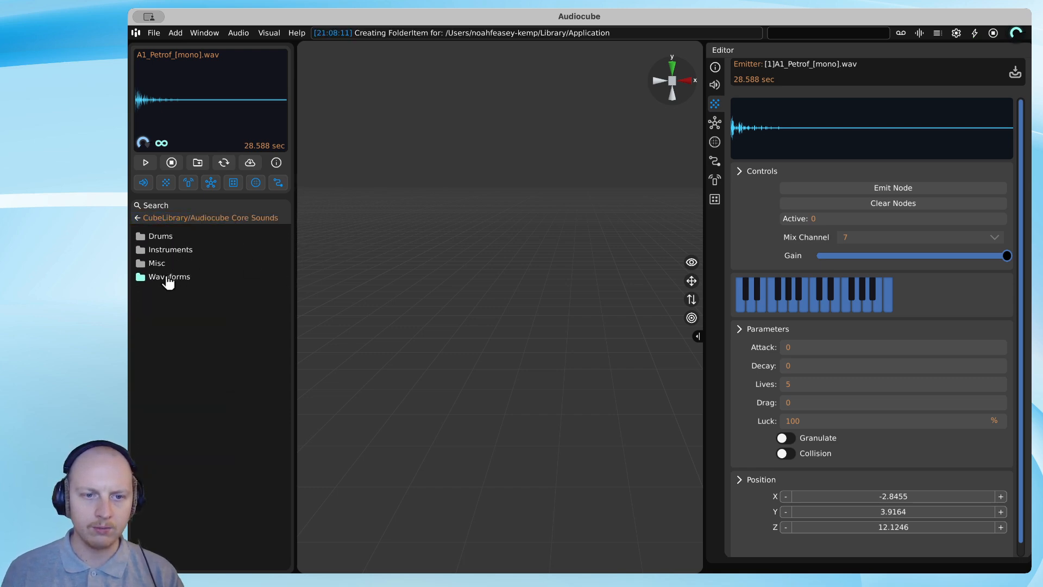
pyautogui.click(168, 266)
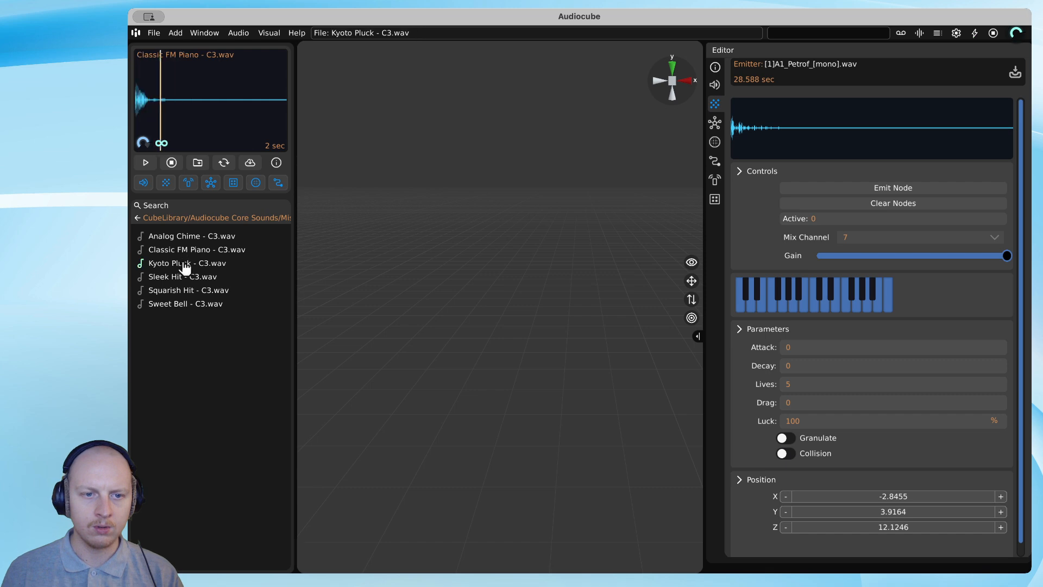
# Preview the Squarish Hit, Sweet Bell and Classic FM Piano samples, leaving Classic FM Piano - C3.wav loaded
pyautogui.click(180, 291)
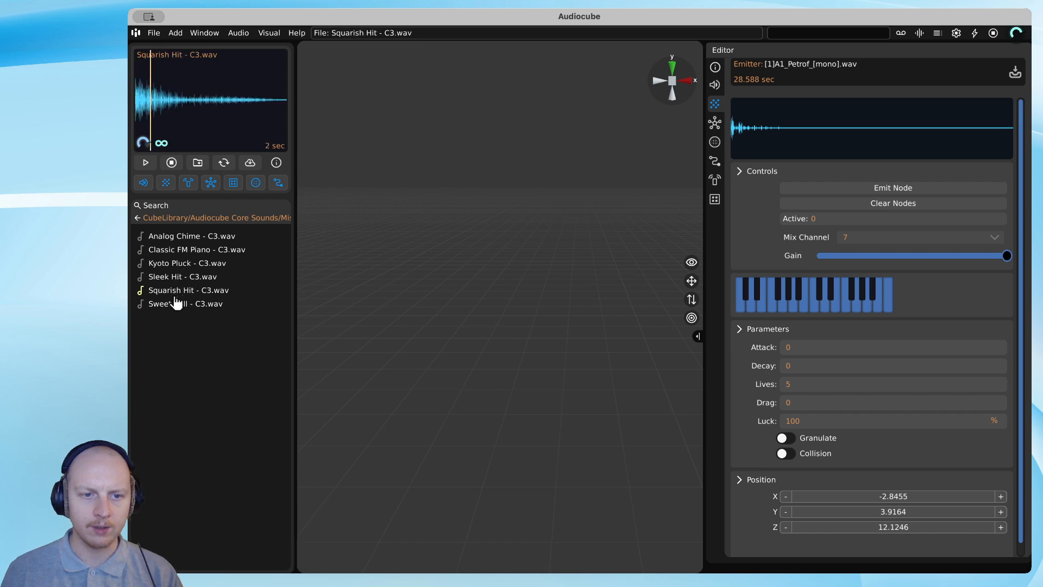
pyautogui.click(176, 304)
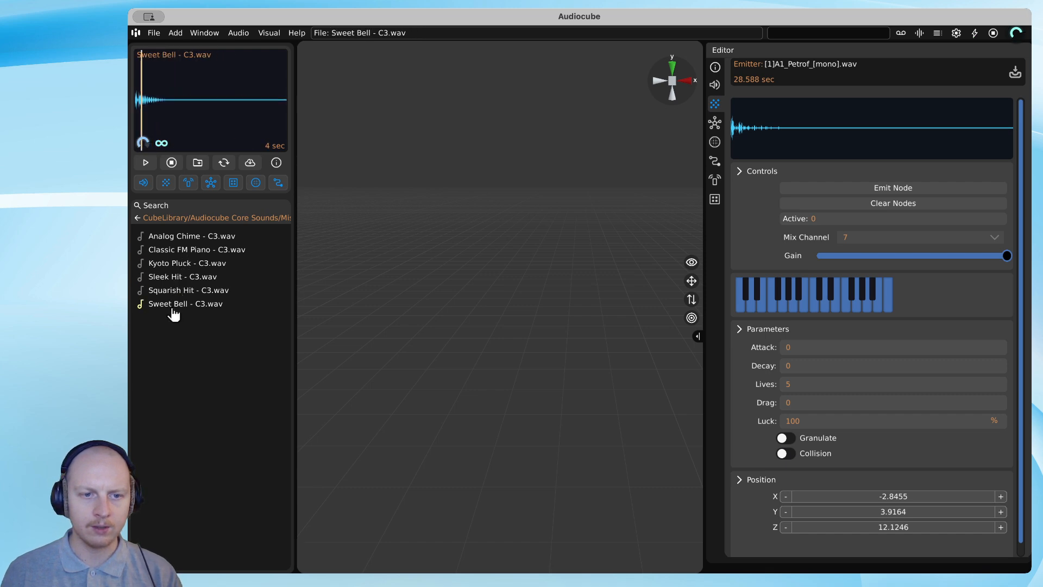
pyautogui.click(185, 251)
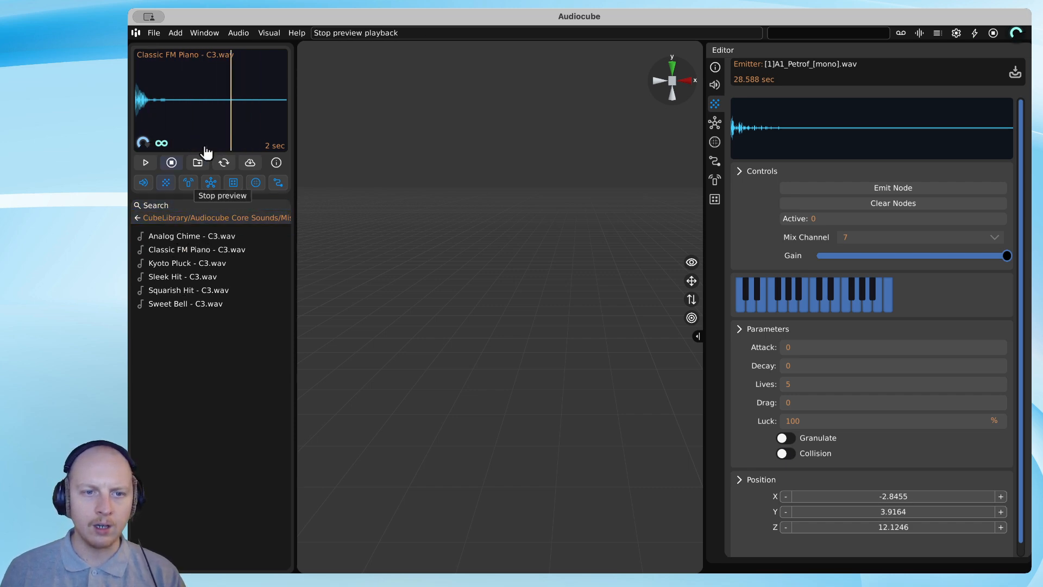
# Create an emitter with the loaded piano sample at about X -3.36, Y 3.80, Z 17.47, and widen the 3D viewport
pyautogui.click(167, 188)
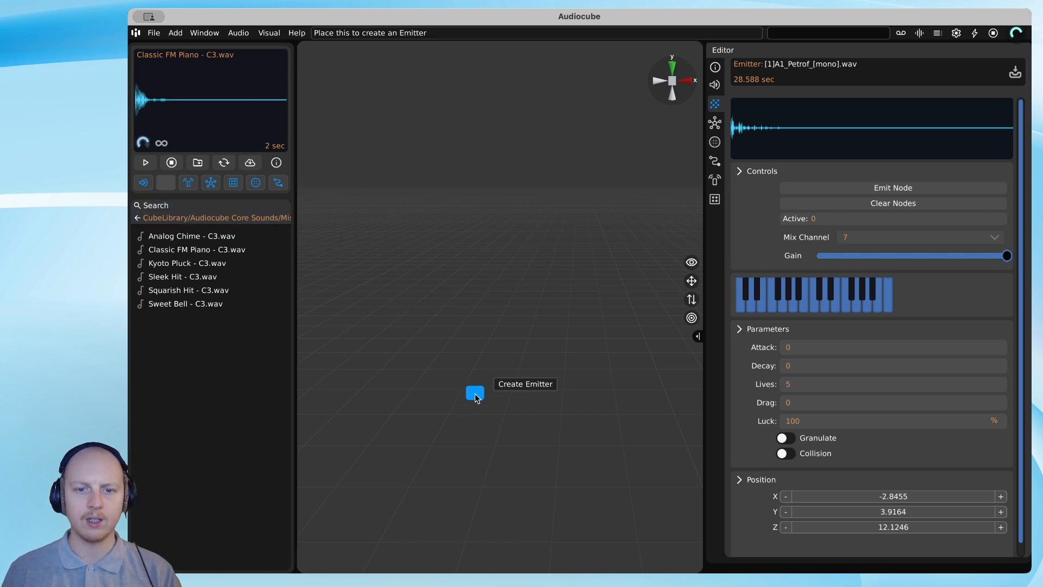
pyautogui.click(474, 348)
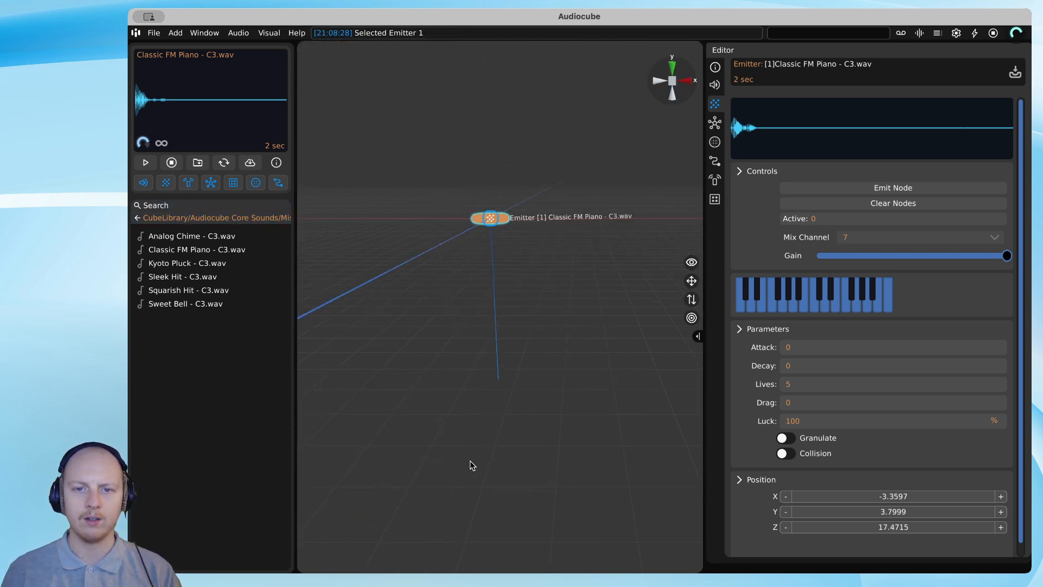
pyautogui.press('w')
pyautogui.press('a')
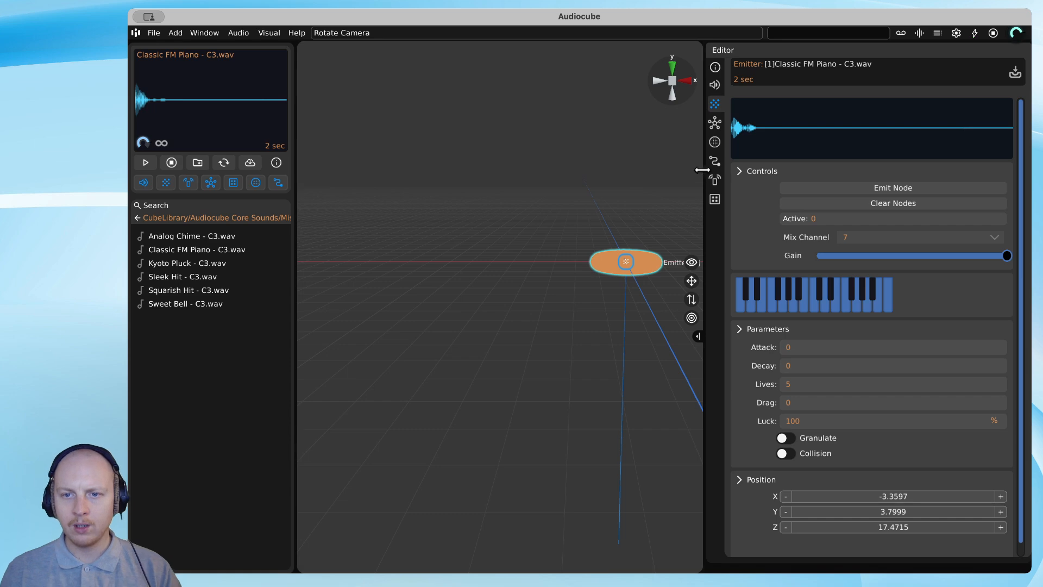
pyautogui.moveTo(702, 170); pyautogui.dragTo(810, 170)
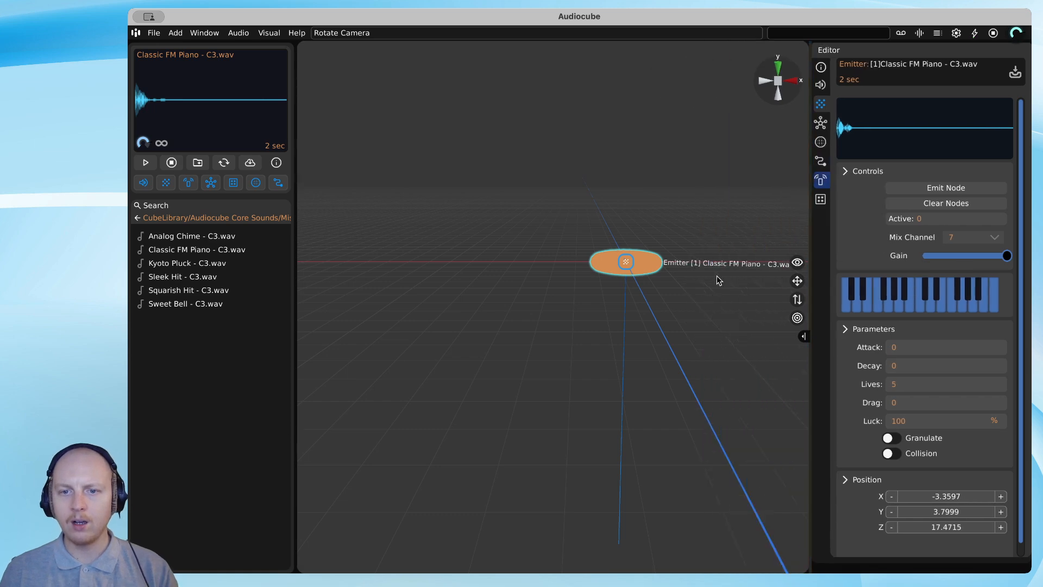
# Add two more emitters with the same piano sample on the floor near the first one
pyautogui.click(175, 33)
pyautogui.moveTo(201, 59); pyautogui.dragTo(489, 393)
pyautogui.rightClick(534, 427)
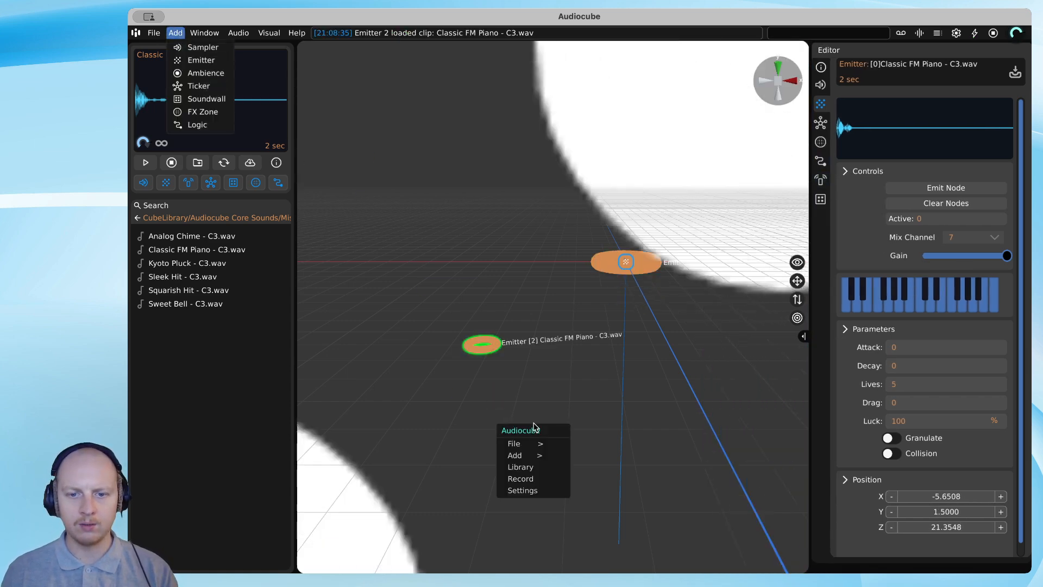
pyautogui.click(524, 456)
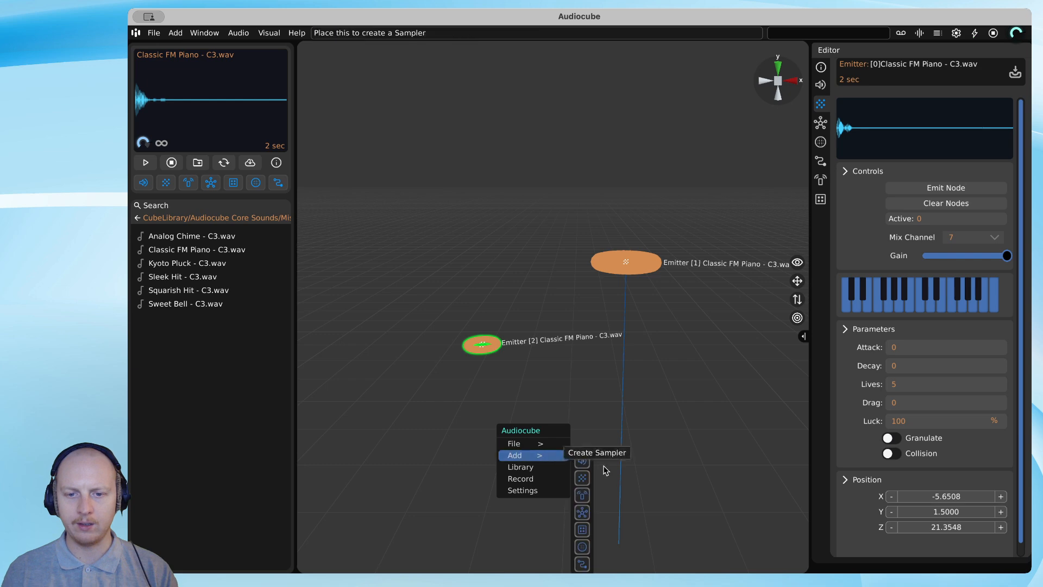
pyautogui.moveTo(583, 477); pyautogui.dragTo(536, 368)
# Select the two extra emitters together and delete them, keeping only the first emitter
pyautogui.moveTo(434, 288); pyautogui.dragTo(543, 383)
pyautogui.press('Delete')
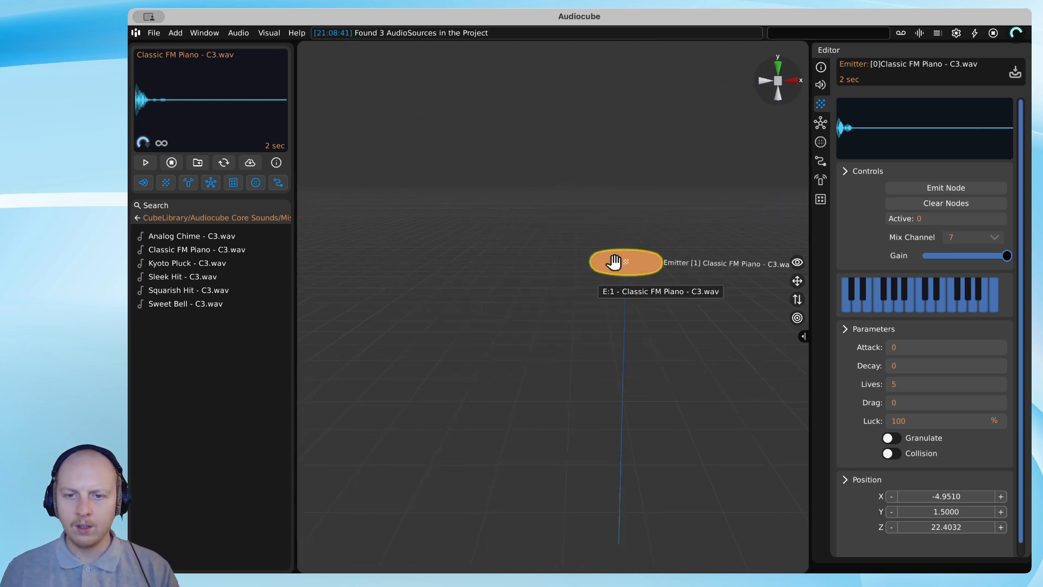
# Move the remaining emitter to about X -4.17, Y 3.77, Z 17.46, and widen the editor panel
pyautogui.moveTo(612, 262); pyautogui.dragTo(553, 266)
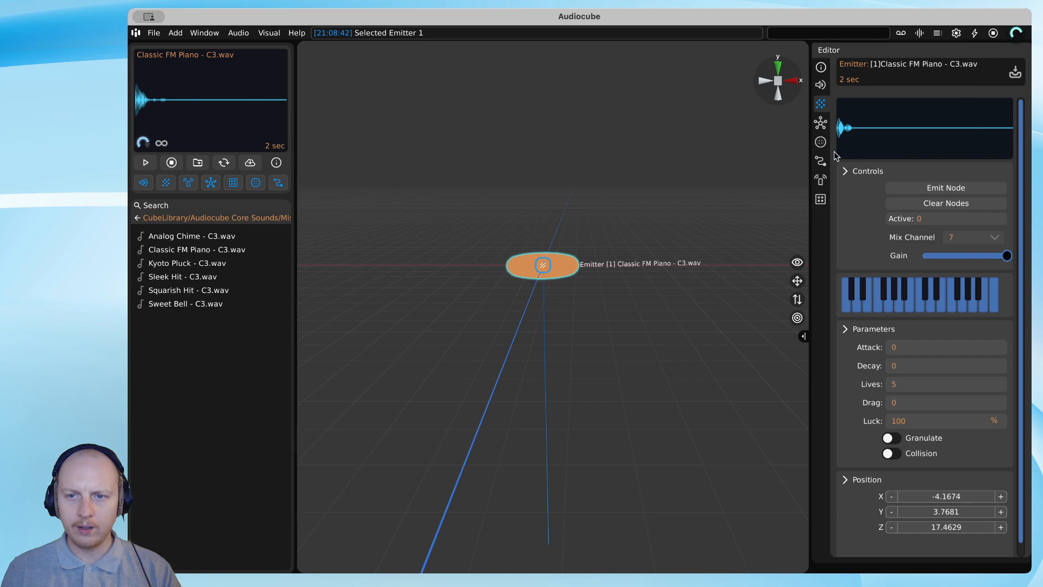
pyautogui.moveTo(810, 136); pyautogui.dragTo(764, 140)
# Reposition the emitter in the scene to about X -2.64, Y 3.00, Z 17.26
pyautogui.rightClick(579, 252)
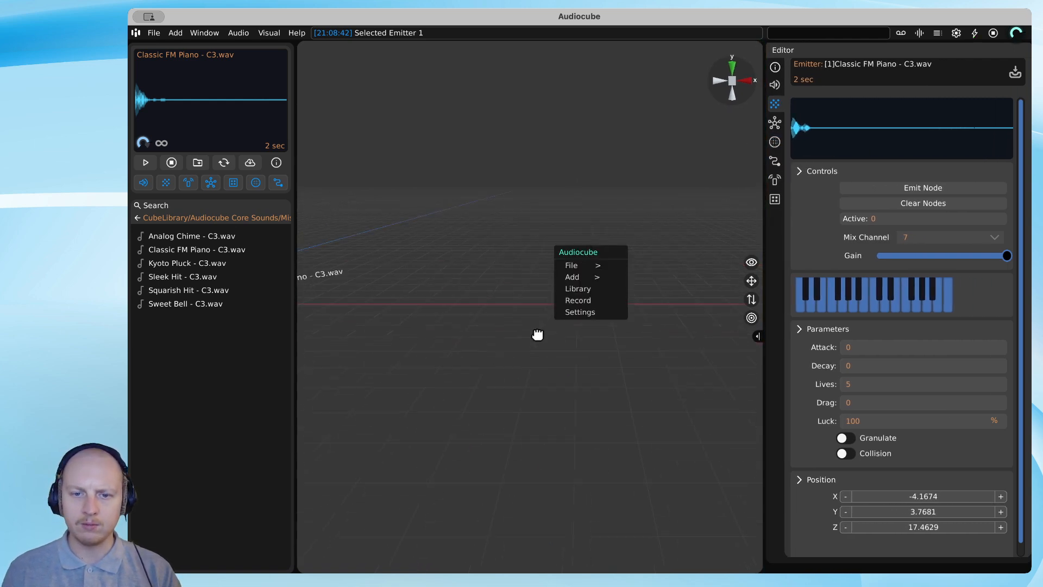
pyautogui.moveTo(538, 334); pyautogui.dragTo(516, 349, button='right')
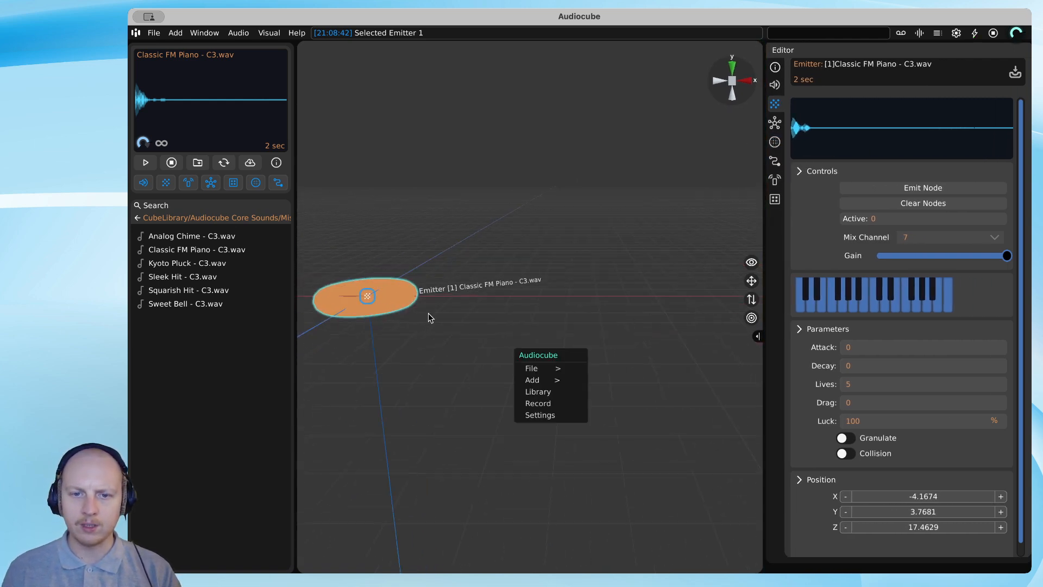
pyautogui.moveTo(382, 299); pyautogui.dragTo(611, 415)
pyautogui.scroll(-5, 633, 309)
pyautogui.moveTo(633, 309); pyautogui.dragTo(650, 271, button='middle')
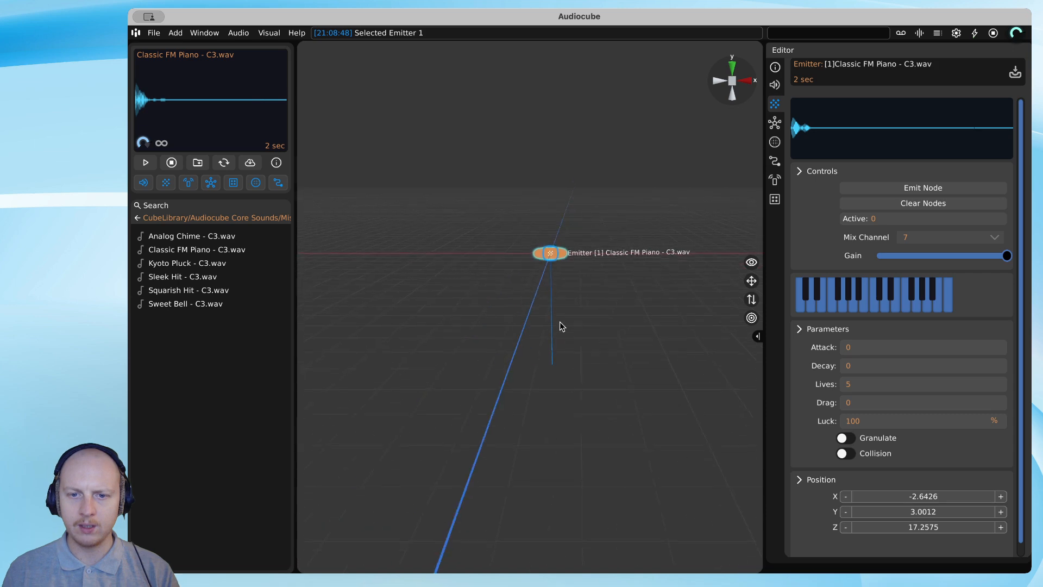
pyautogui.scroll(-5, 562, 324)
pyautogui.scroll(10, 562, 324)
pyautogui.scroll(-3, 561, 324)
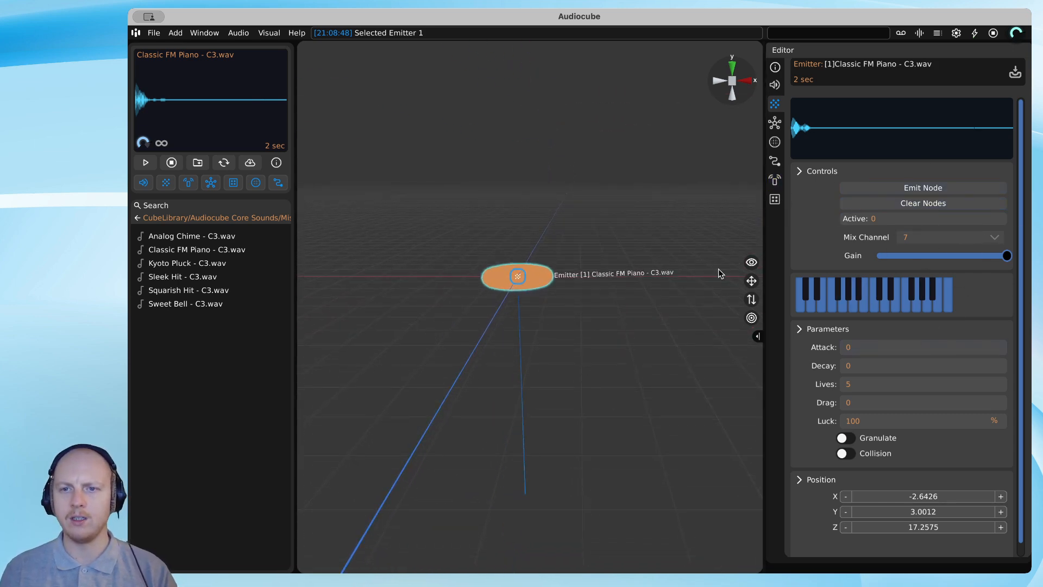
# Hide the editor panel and show it again
pyautogui.click(758, 337)
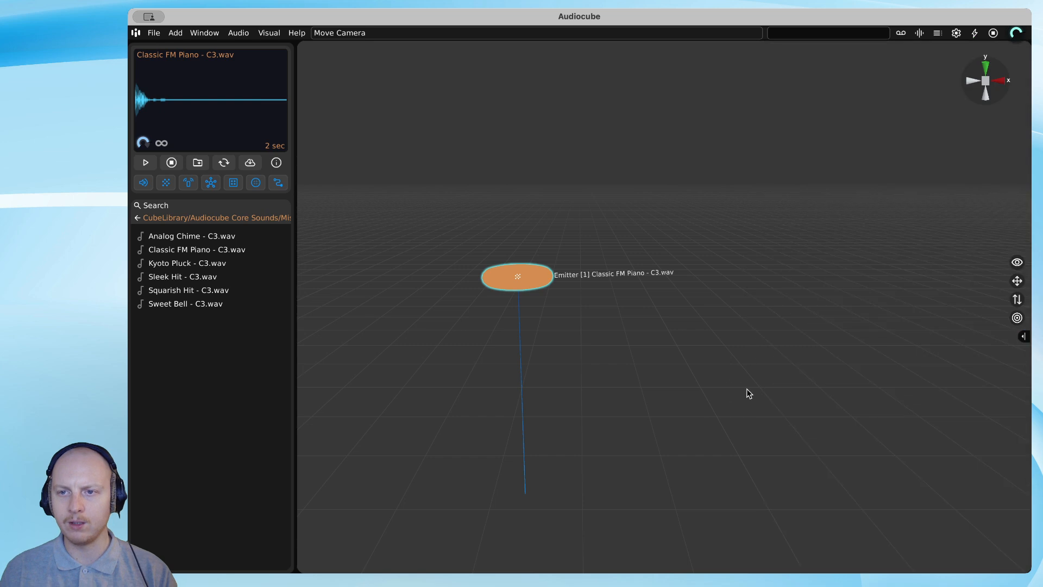
pyautogui.click(1025, 337)
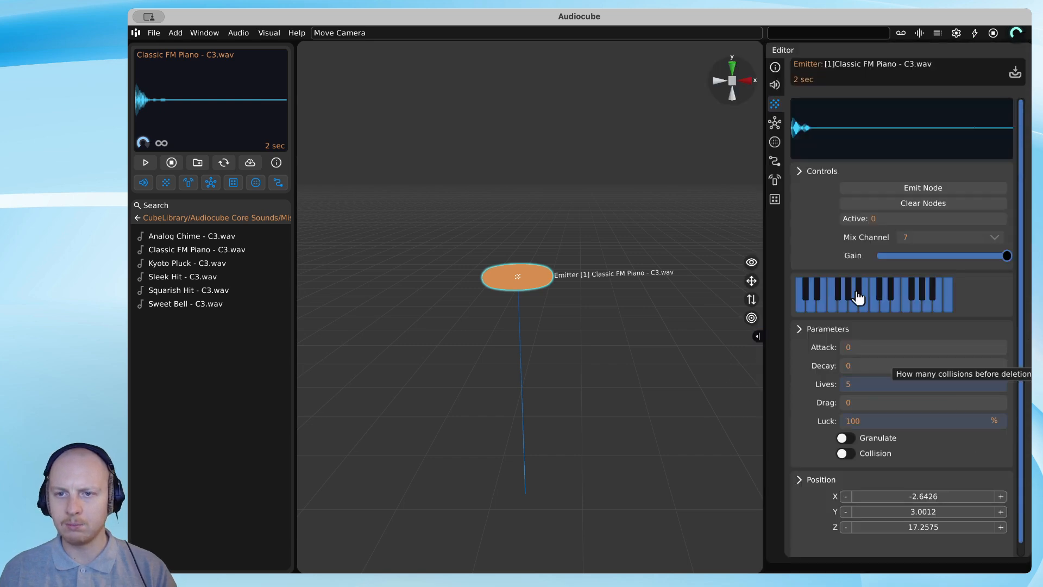
# View the property pages of other object types, including logic, and return to the piano emitter's properties
pyautogui.click(775, 142)
pyautogui.click(775, 160)
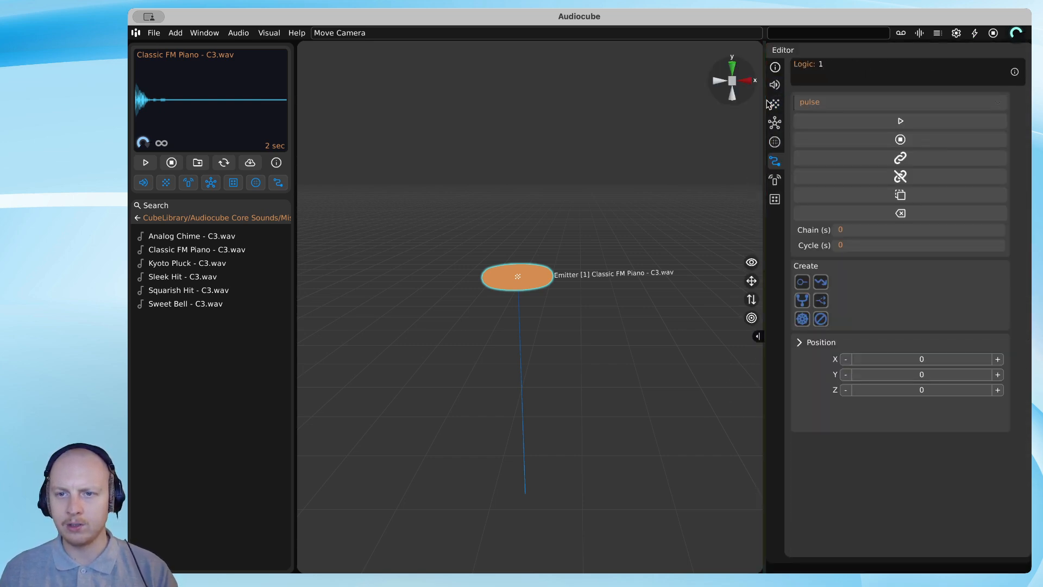
pyautogui.click(775, 104)
pyautogui.click(517, 278)
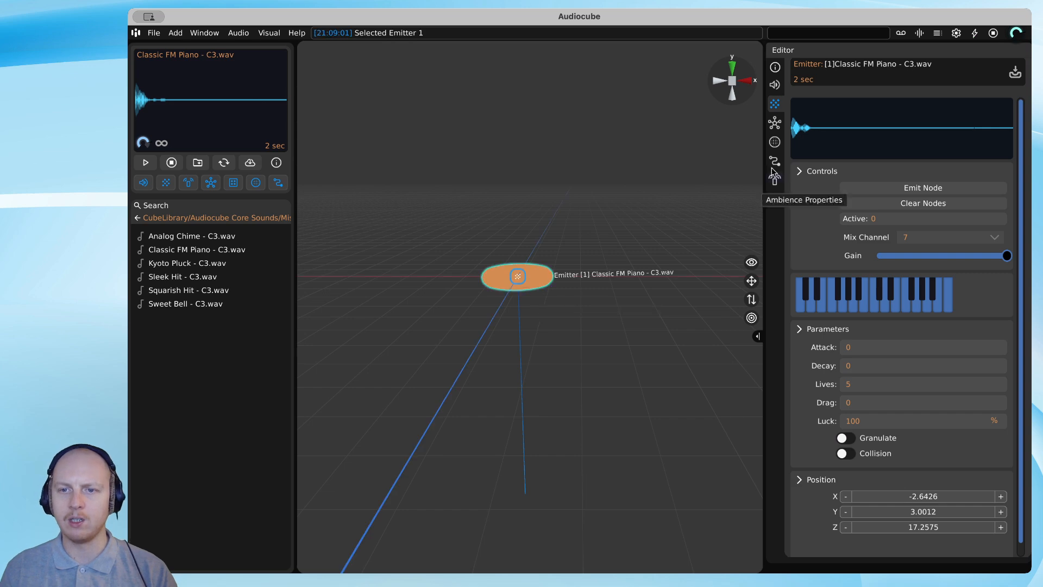
pyautogui.click(775, 161)
pyautogui.click(521, 280)
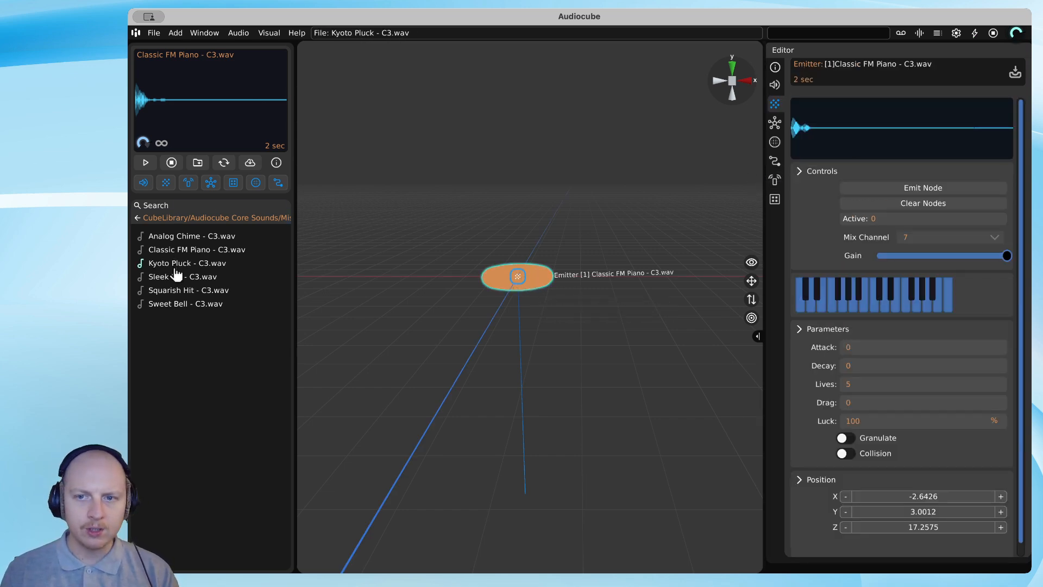
# Swap the emitter's sample for Sweet Bell - C3.wav and Kyoto Pluck - C3.wav, and restore Classic FM Piano - C3.wav
pyautogui.moveTo(178, 311); pyautogui.dragTo(822, 183)
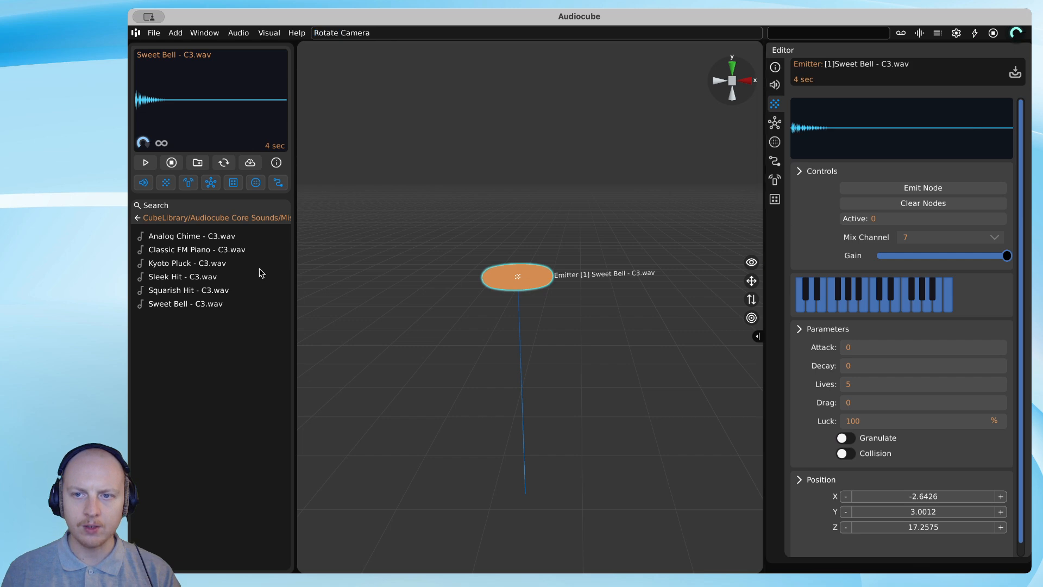
pyautogui.moveTo(189, 261); pyautogui.dragTo(830, 153)
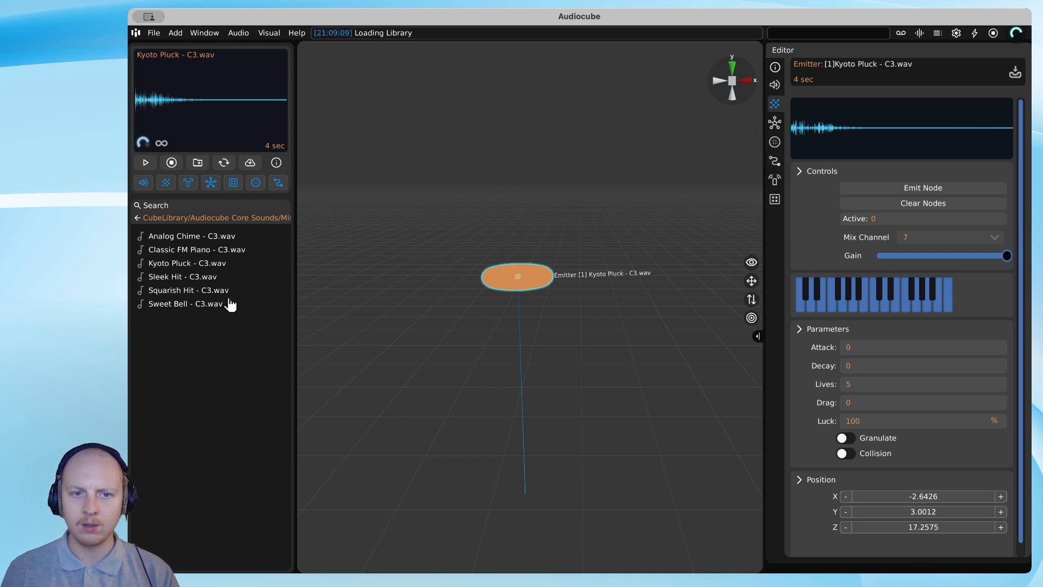
pyautogui.moveTo(195, 253); pyautogui.dragTo(832, 159)
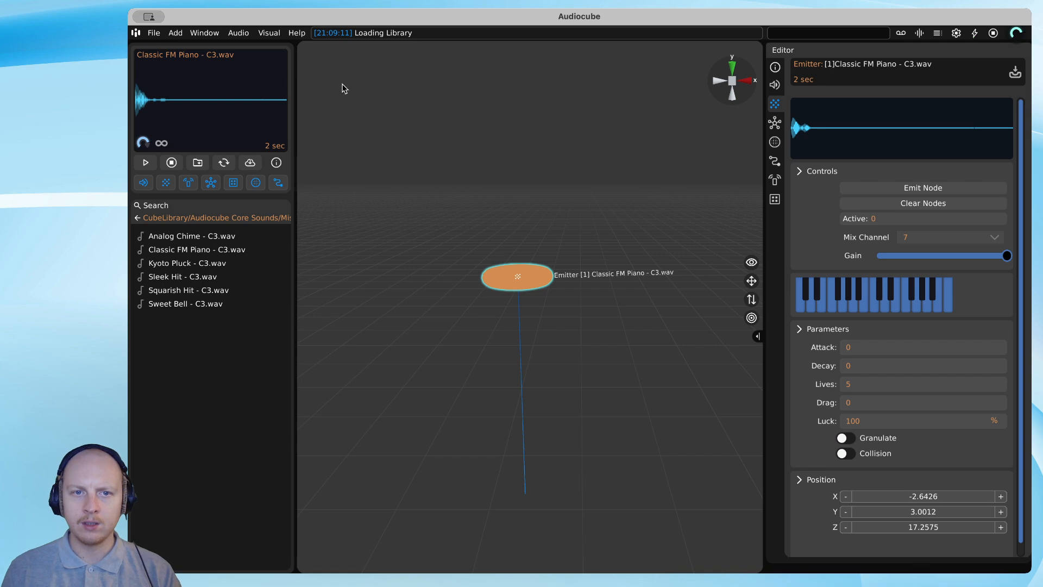
# Hide the sound library and move the emitter to about X -2.40, Y 2.47, Z 17.12
pyautogui.click(297, 50)
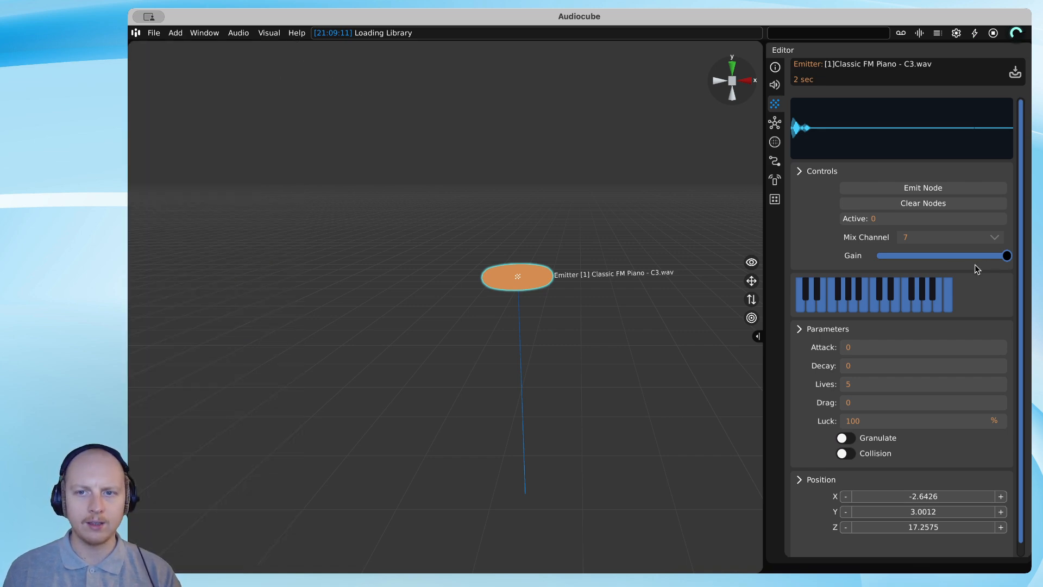
pyautogui.press('d')
pyautogui.press('w')
pyautogui.press('a')
pyautogui.scroll(-5, 625, 269)
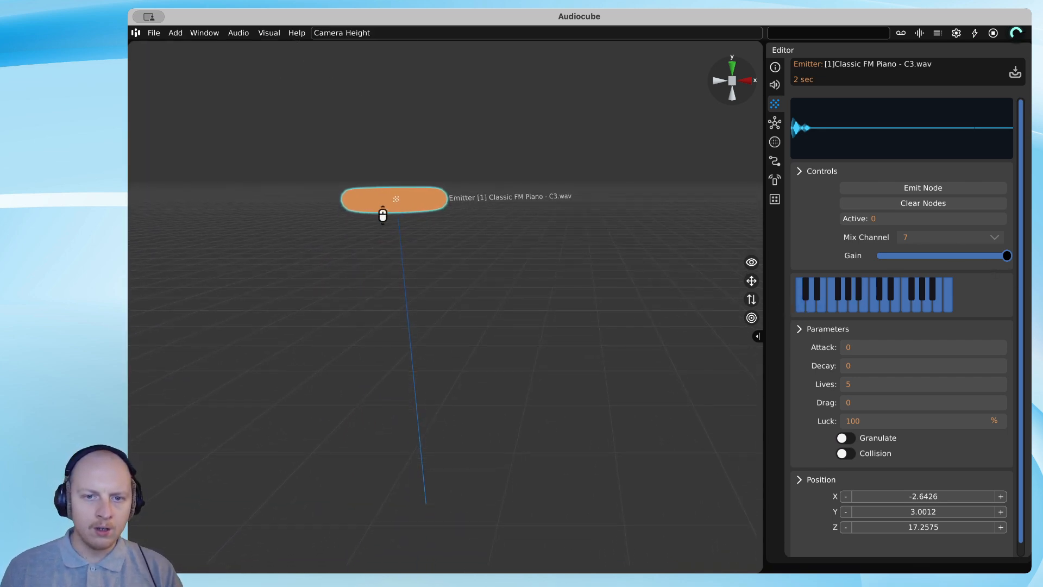
pyautogui.moveTo(388, 211); pyautogui.dragTo(415, 273)
pyautogui.scroll(-8, 415, 269)
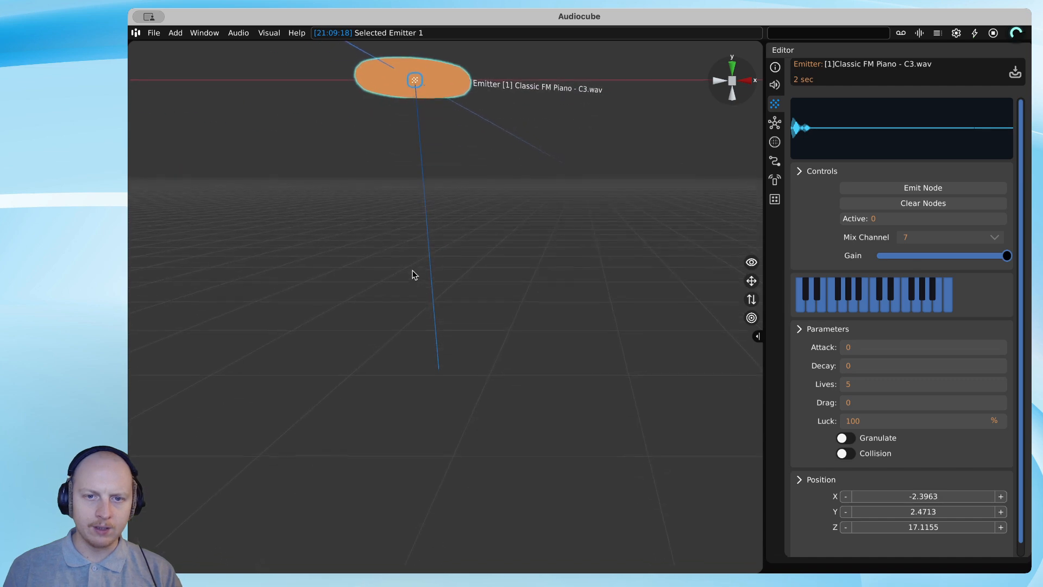
# Raise the emitter to about X -2.42, Y 3.07, Z 17.28
pyautogui.press('w')
pyautogui.press('d')
pyautogui.scroll(5, 414, 271)
pyautogui.press('s')
pyautogui.press('a')
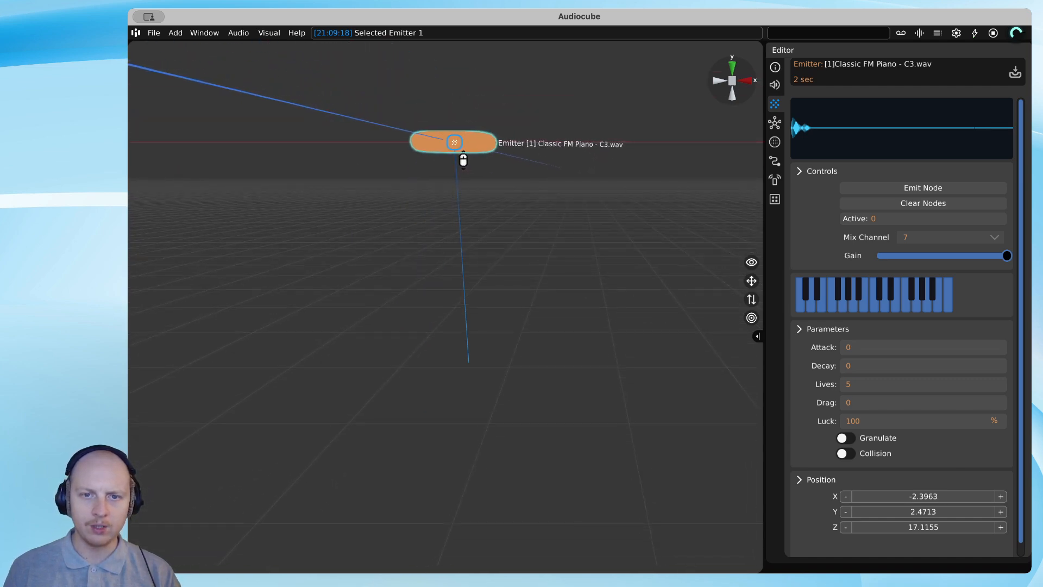
pyautogui.scroll(3, 463, 160)
pyautogui.moveTo(461, 169); pyautogui.dragTo(457, 94)
pyautogui.scroll(3, 536, 154)
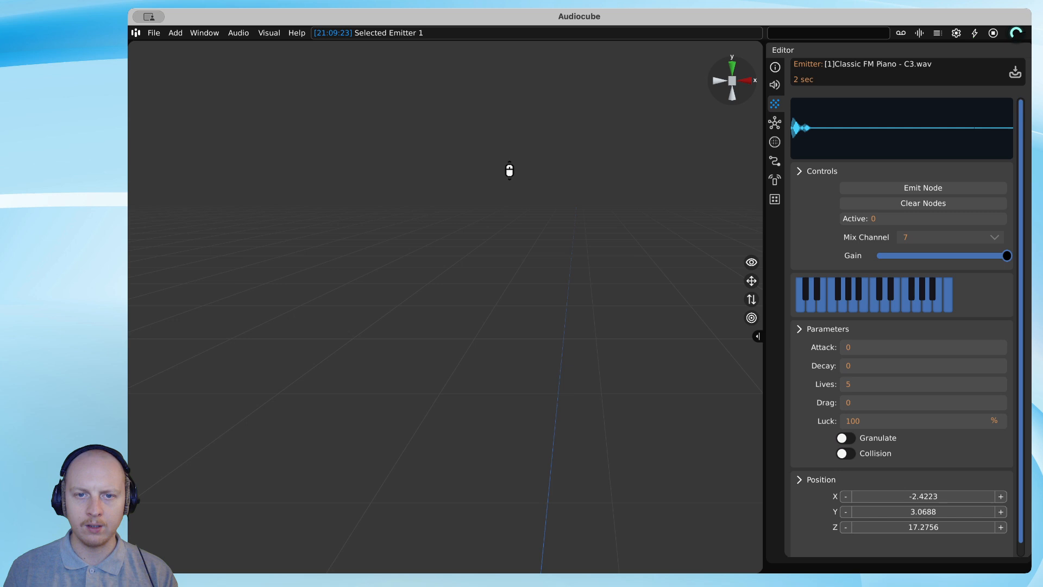
# Lower the emitter to about X -2.42, Y 2.83, Z 17.21 and emit a node from it
pyautogui.moveTo(509, 170); pyautogui.dragTo(544, 271, button='right')
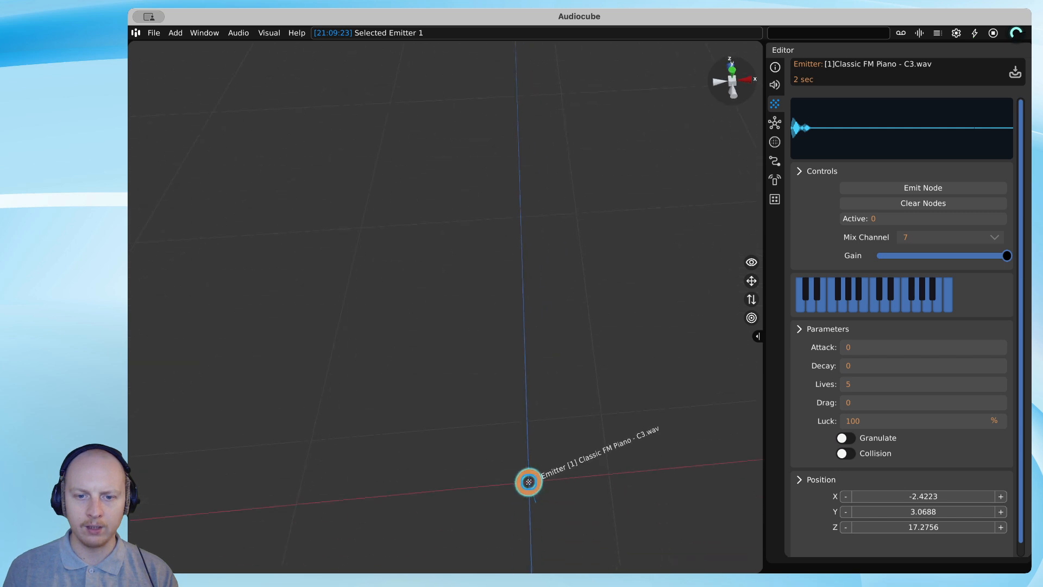
pyautogui.scroll(5, 571, 291)
pyautogui.moveTo(571, 347); pyautogui.dragTo(570, 275, button='right')
pyautogui.scroll(5, 570, 275)
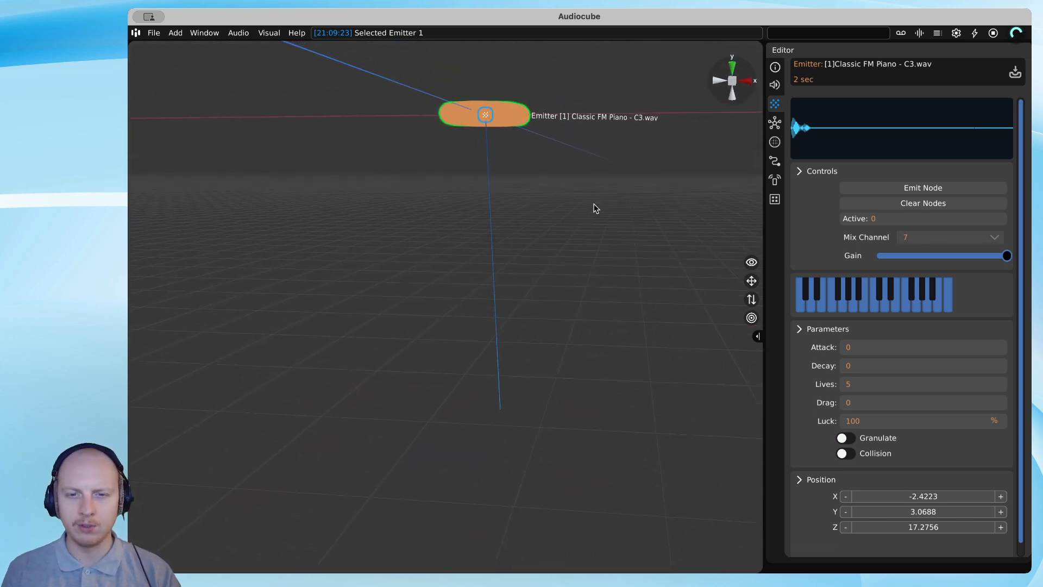
pyautogui.moveTo(484, 126); pyautogui.dragTo(484, 145)
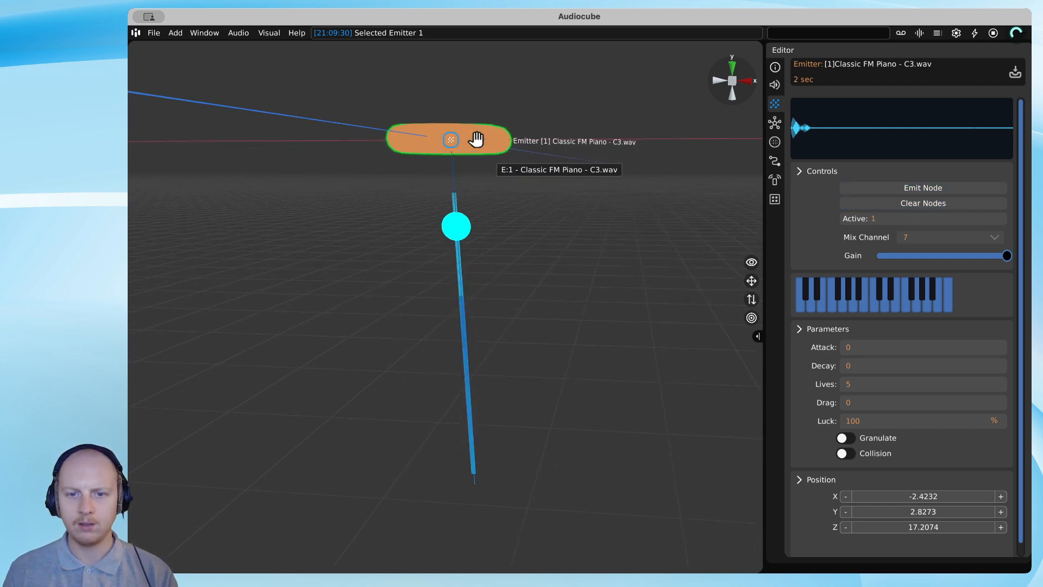
pyautogui.scroll(3, 478, 144)
pyautogui.scroll(-3, 480, 133)
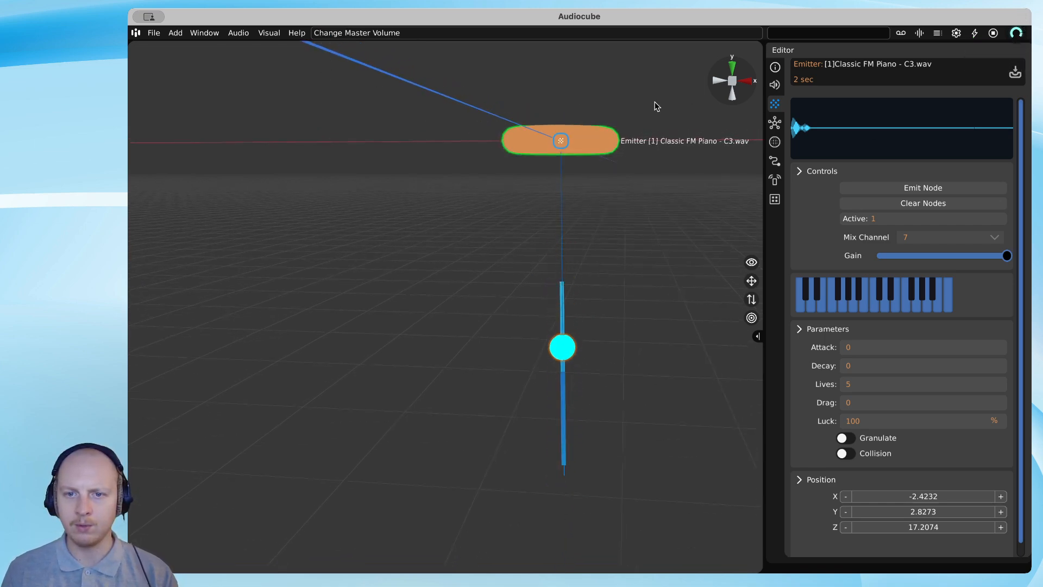
# Raise group G7's gain and lower the master level in the summing mixer, emitting test nodes from the emitter
pyautogui.click(577, 133)
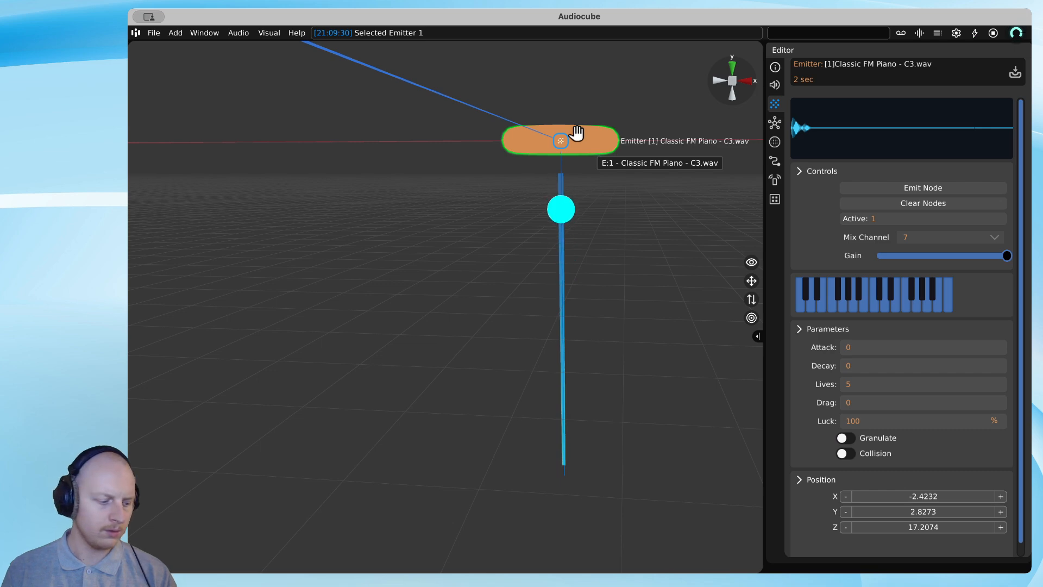
pyautogui.click(1019, 39)
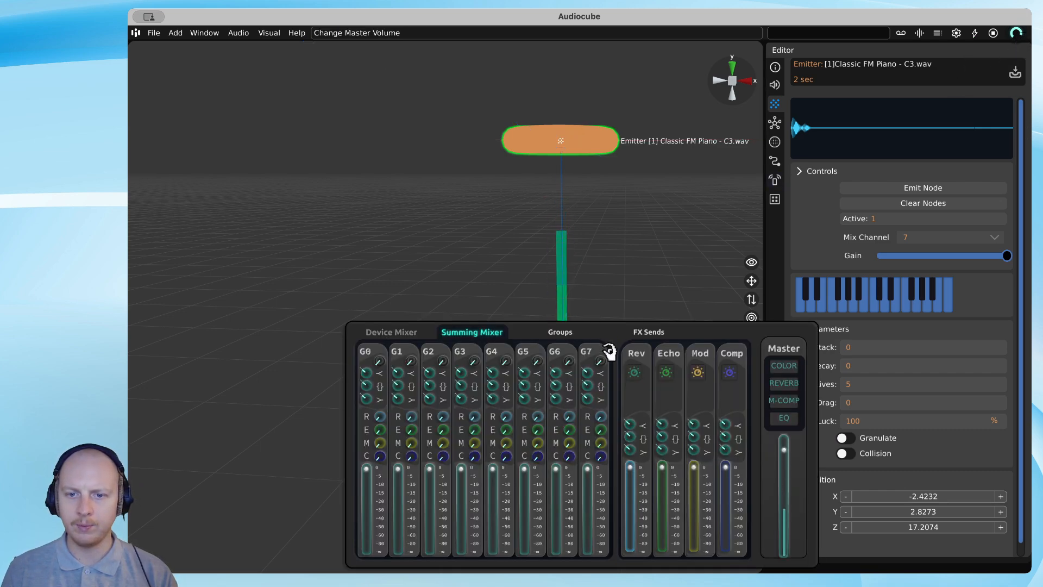
pyautogui.click(576, 127)
pyautogui.click(558, 136)
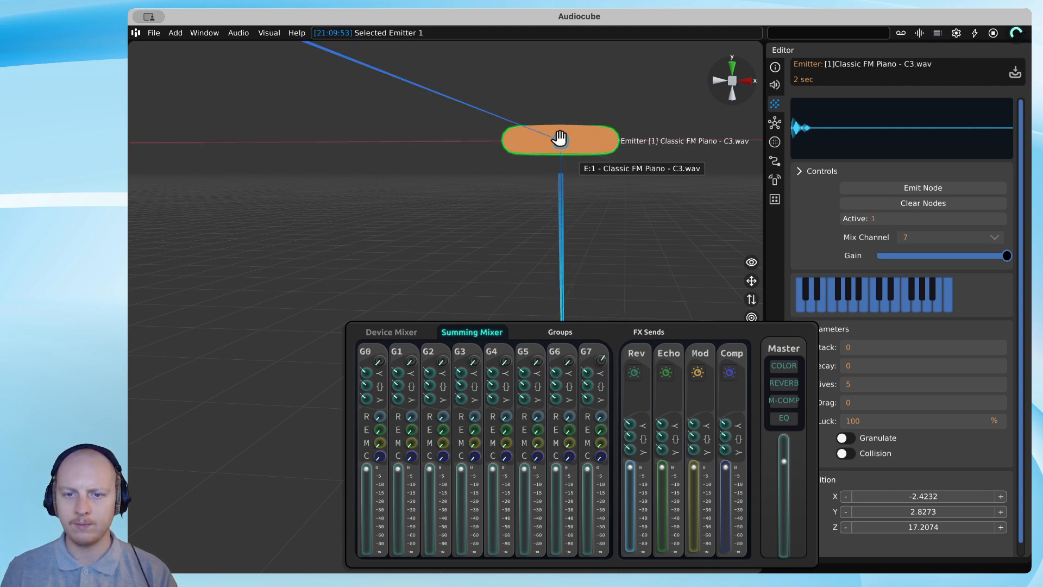
pyautogui.click(559, 140)
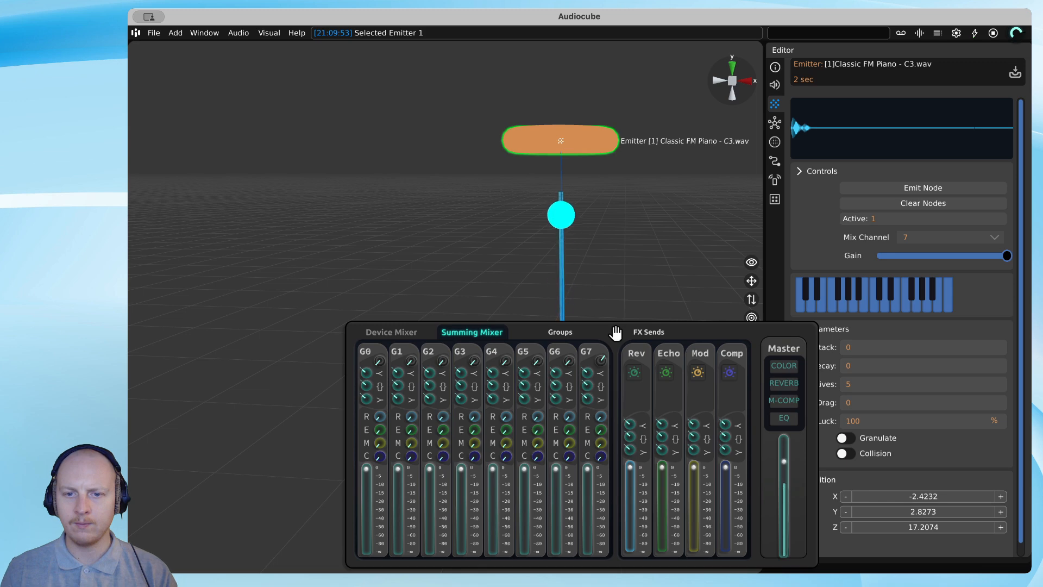
pyautogui.press('m')
# Raise the emitter to about X -2.48, Y 3.81, Z 17.48
pyautogui.scroll(-4, 566, 158)
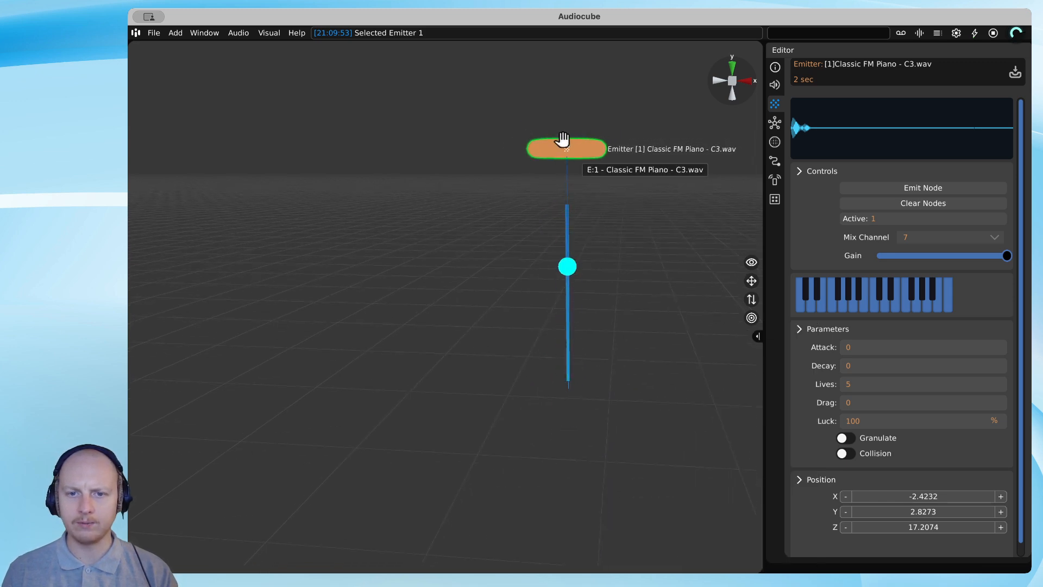
pyautogui.moveTo(562, 140); pyautogui.dragTo(558, 35)
pyautogui.moveTo(549, 87); pyautogui.dragTo(574, 184, button='middle')
pyautogui.scroll(-4, 574, 184)
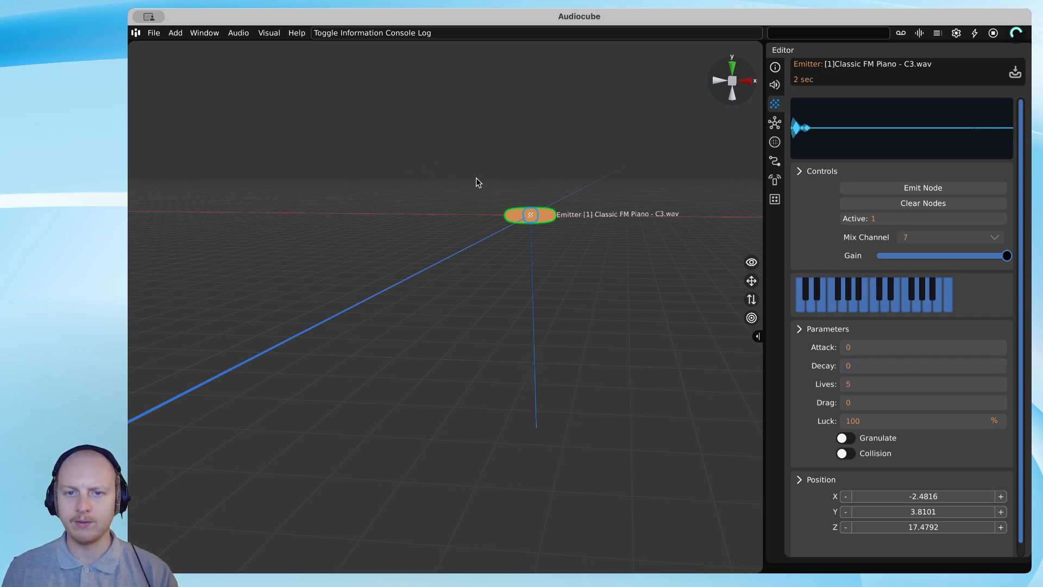
# Emit a node from the emitter and shift the emitter to about X -4.74, Y 4.05, Z 17.33
pyautogui.click(528, 212)
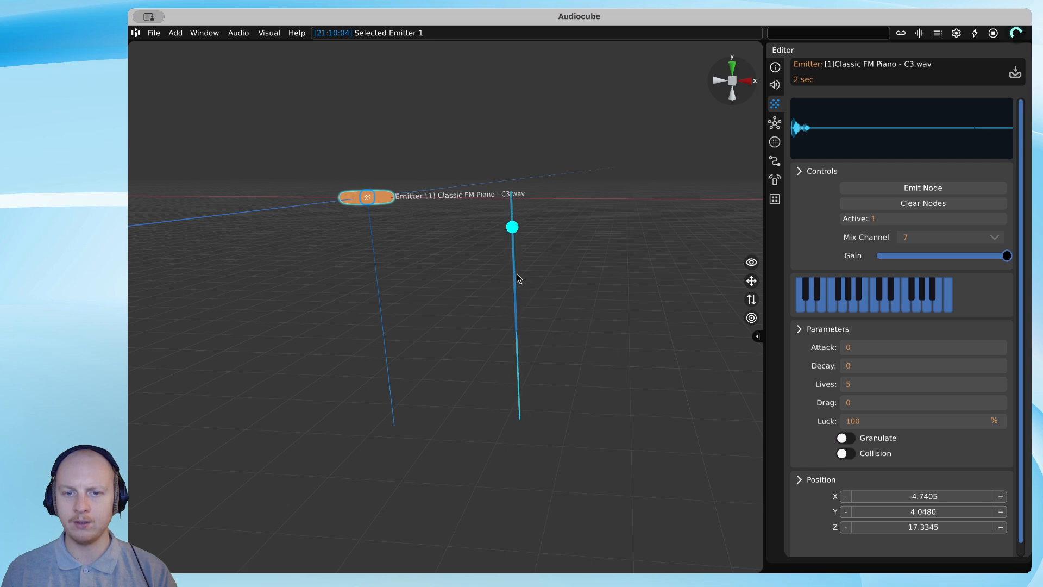
pyautogui.moveTo(516, 274); pyautogui.dragTo(516, 269, button='right')
pyautogui.press('w')
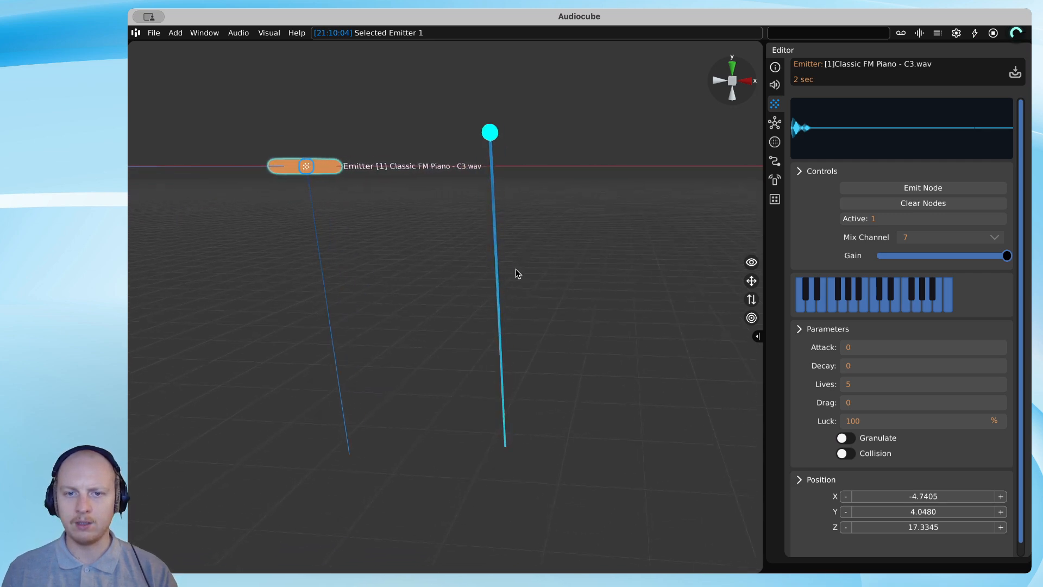
pyautogui.press('w')
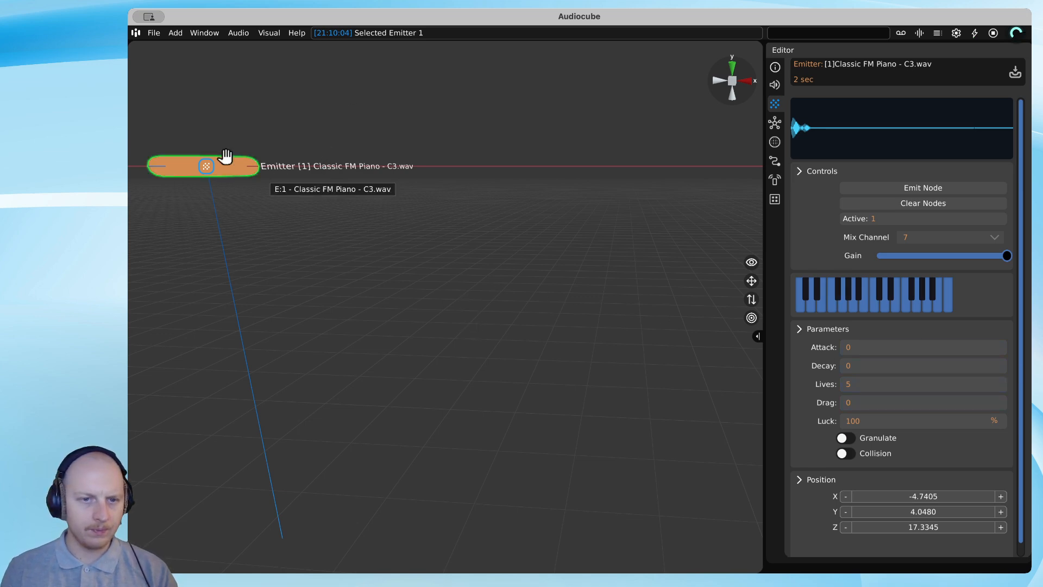
# Move the emitter to about X -3.20, Y 4.17, Z 17.51 and emit several nodes from it
pyautogui.moveTo(226, 158); pyautogui.dragTo(414, 140)
pyautogui.click(408, 145)
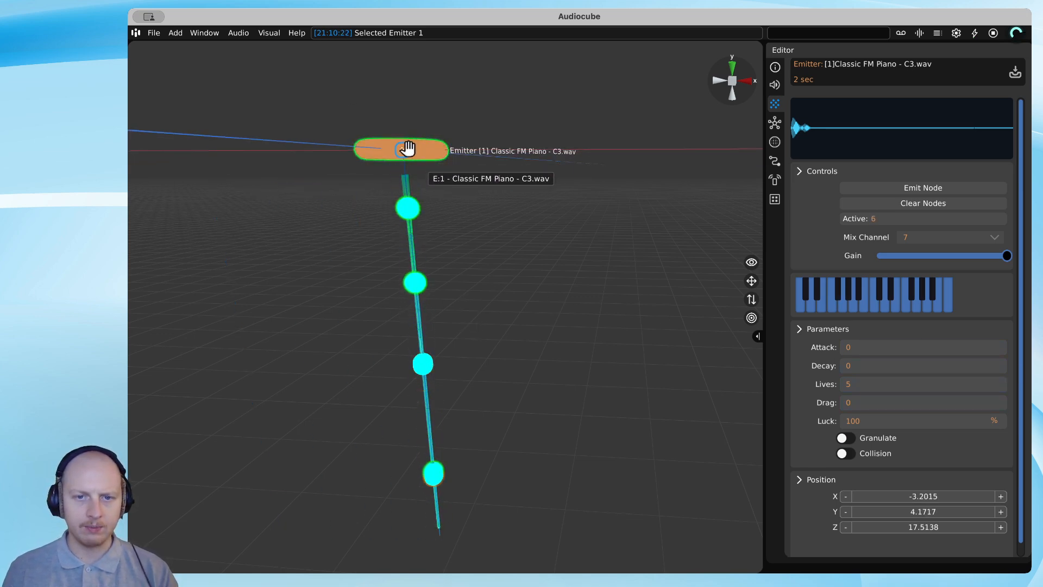
pyautogui.press('s')
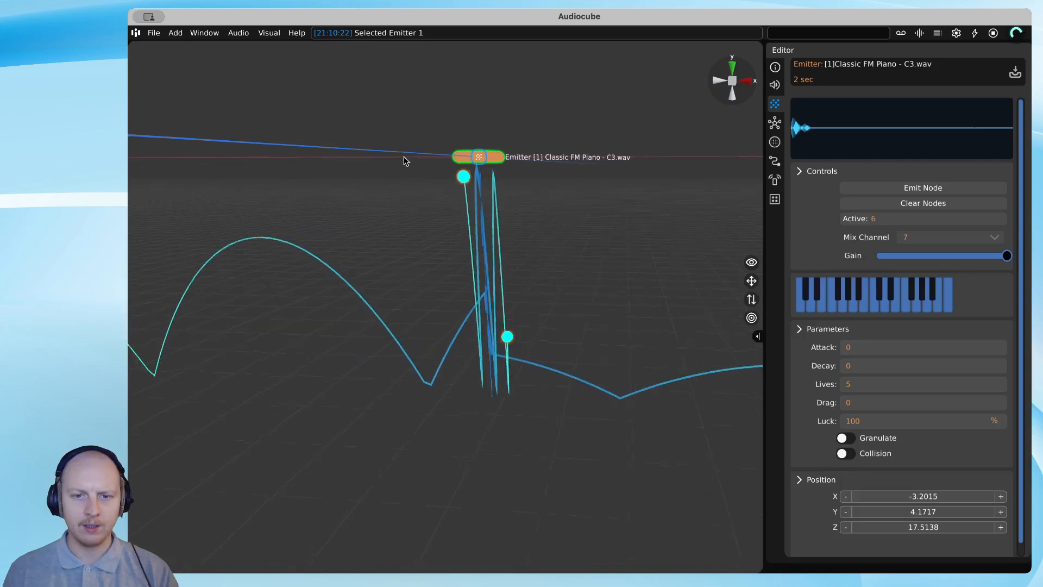
# Carry the emitter across the scene to about X -11.03, Y 4.12, Z 23.01, emitting nodes along the way
pyautogui.moveTo(466, 155); pyautogui.dragTo(532, 157)
pyautogui.press('s')
pyautogui.press('d')
pyautogui.press('w')
pyautogui.press('a')
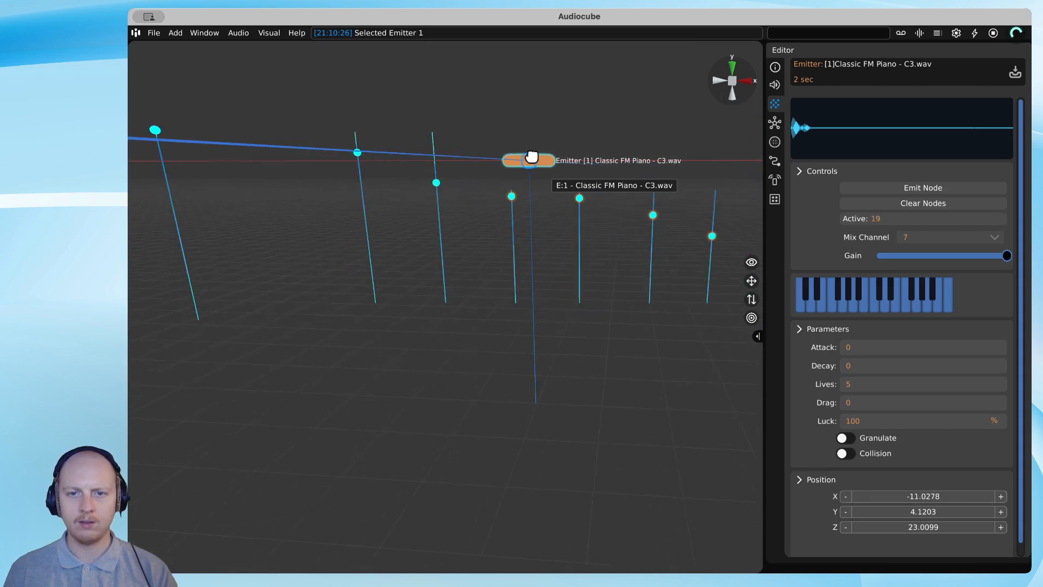
# Review the G7 channel in the summing mixer and move the emitter to about X -10.51, Y 3.90, Z 22.99
pyautogui.press('m')
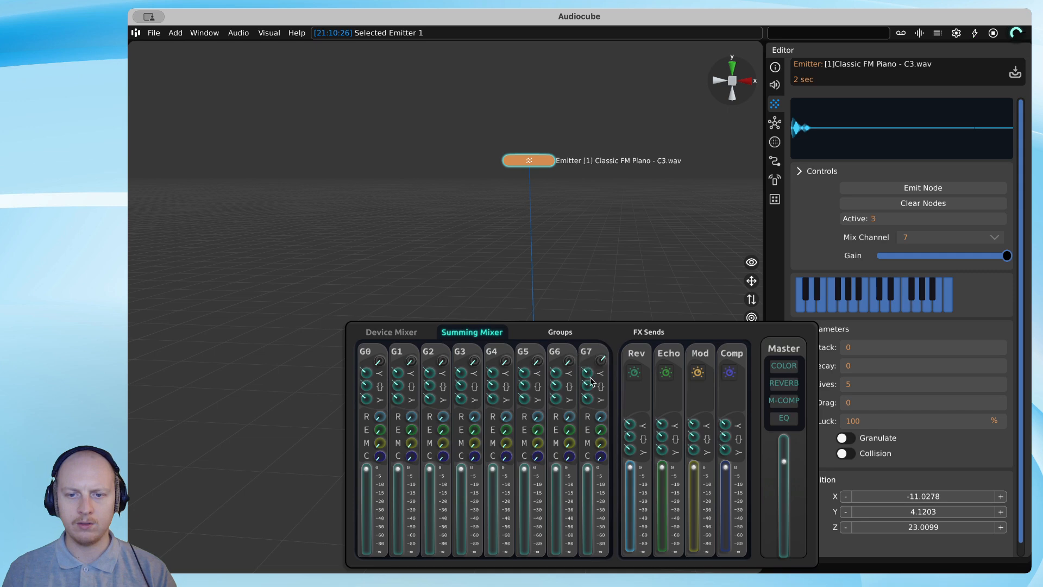
pyautogui.press('m')
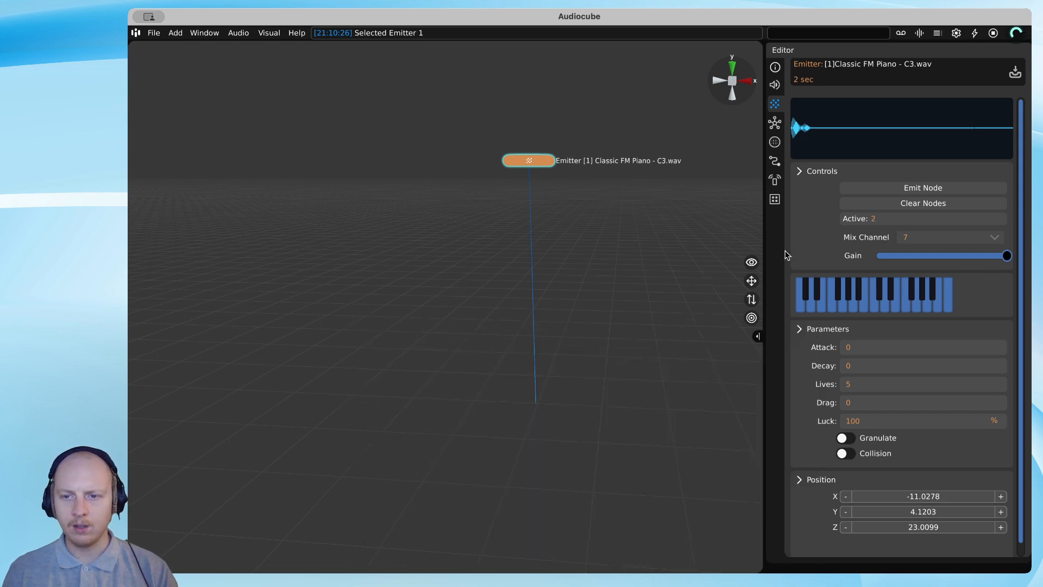
pyautogui.moveTo(472, 159); pyautogui.dragTo(513, 178)
pyautogui.click(930, 241)
pyautogui.click(927, 220)
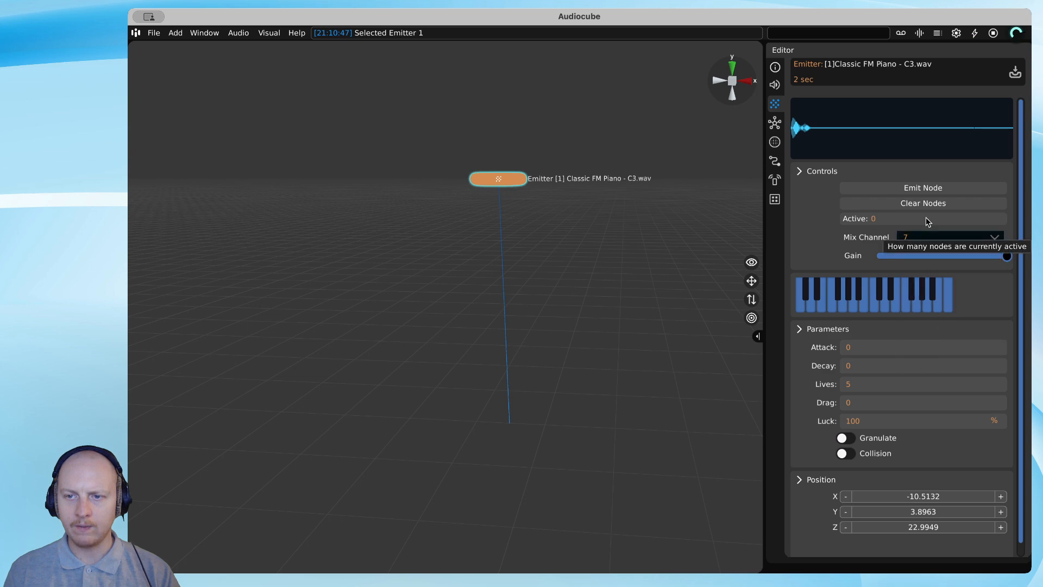
# Emit nodes while moving the emitter to about X -11.42, Y 4.21, Z 23.00, and clear its nodes
pyautogui.rightClick(491, 178)
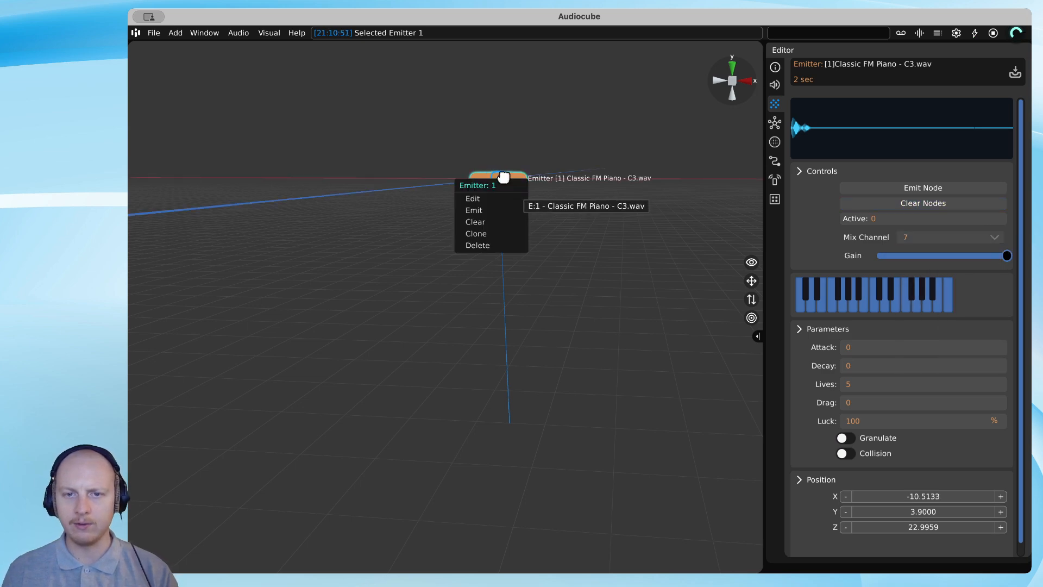
pyautogui.click(495, 178)
pyautogui.moveTo(494, 177); pyautogui.dragTo(419, 152)
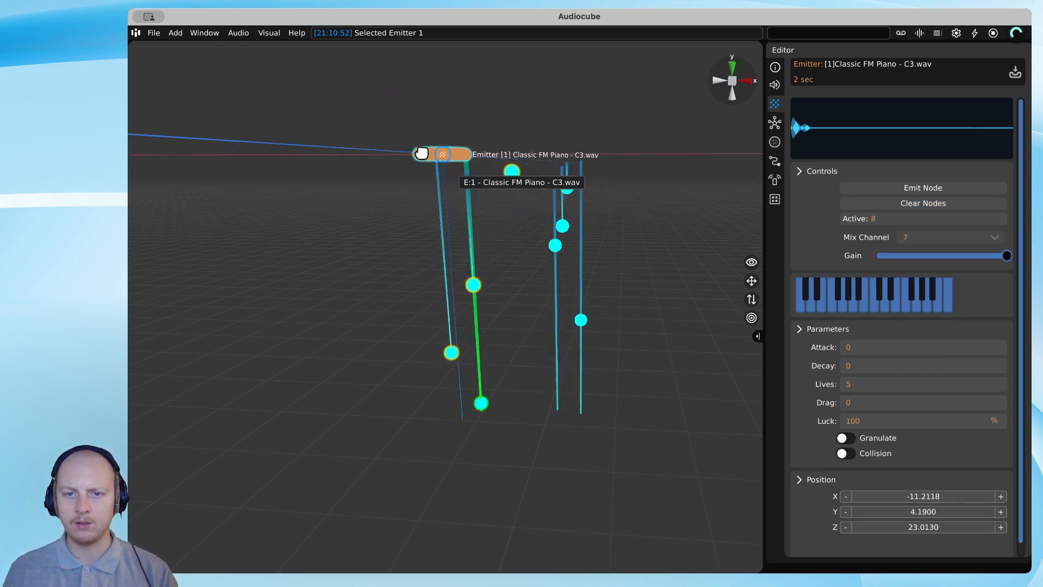
pyautogui.click(922, 204)
# Check the G7 channel's EQ in the mixer and move the emitter to about X -12.32, Y 4.63, Z 23.03, emitting nodes
pyautogui.press('m')
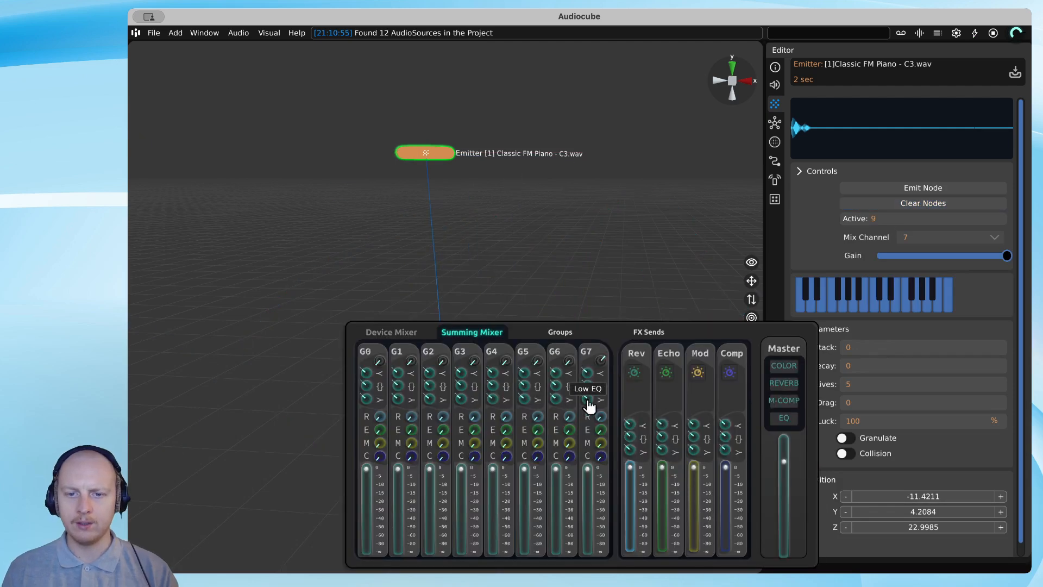
pyautogui.press('m')
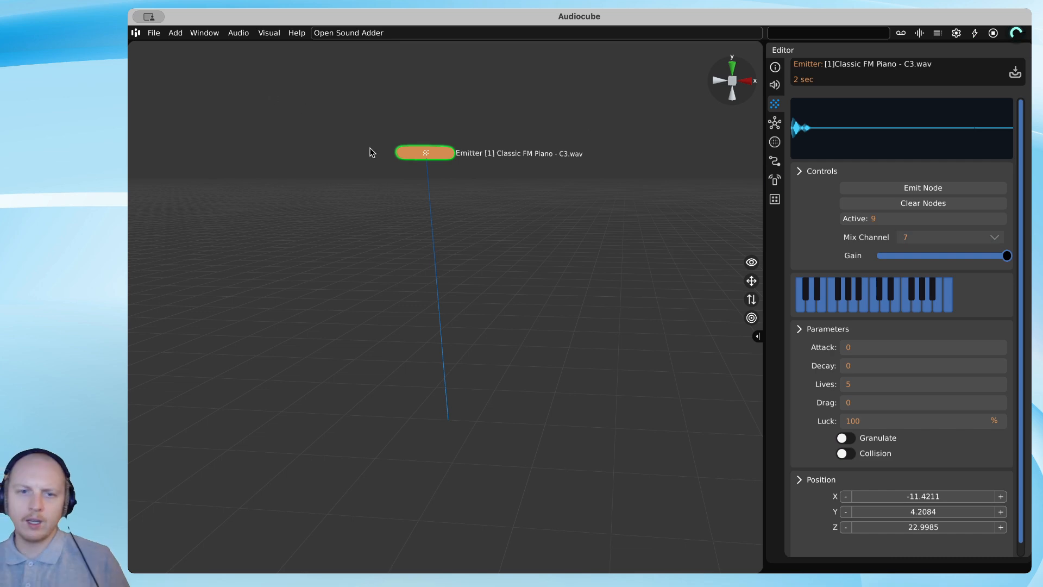
pyautogui.moveTo(444, 146); pyautogui.dragTo(353, 116)
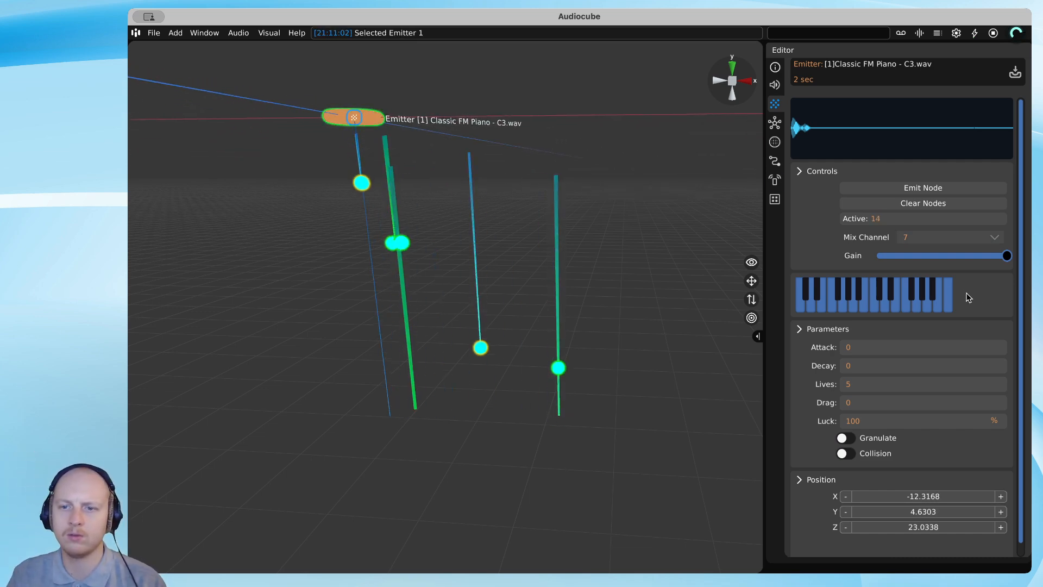
pyautogui.moveTo(1007, 256)
pyautogui.mouseDown()
pyautogui.moveTo(881, 257)
pyautogui.moveTo(1007, 255)
pyautogui.mouseUp()
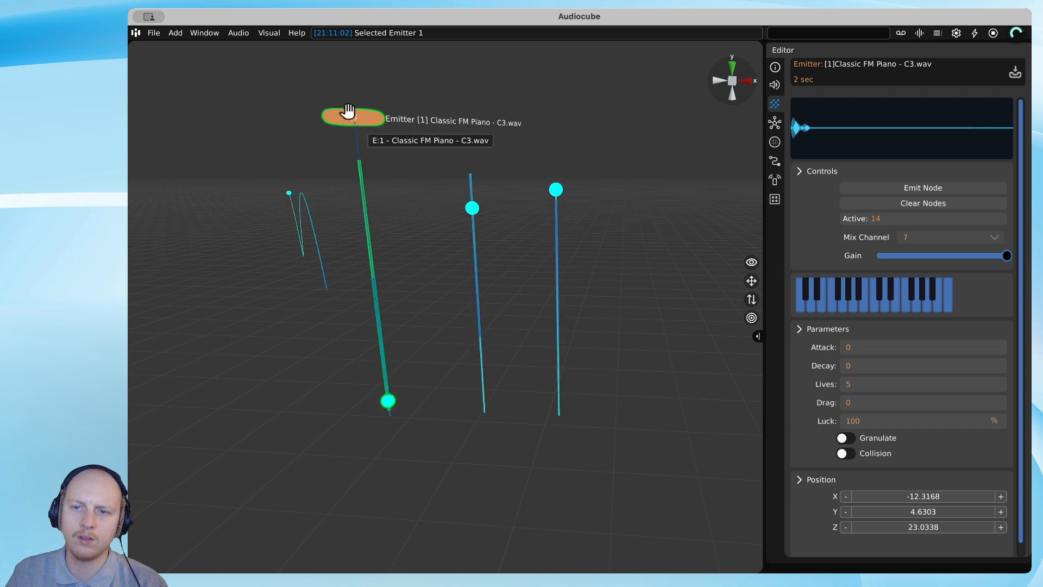
# Carry the emitter across the scene to about X 1.63, Y 4.04, Z 24.18
pyautogui.moveTo(352, 114); pyautogui.dragTo(560, 164)
pyautogui.press('d')
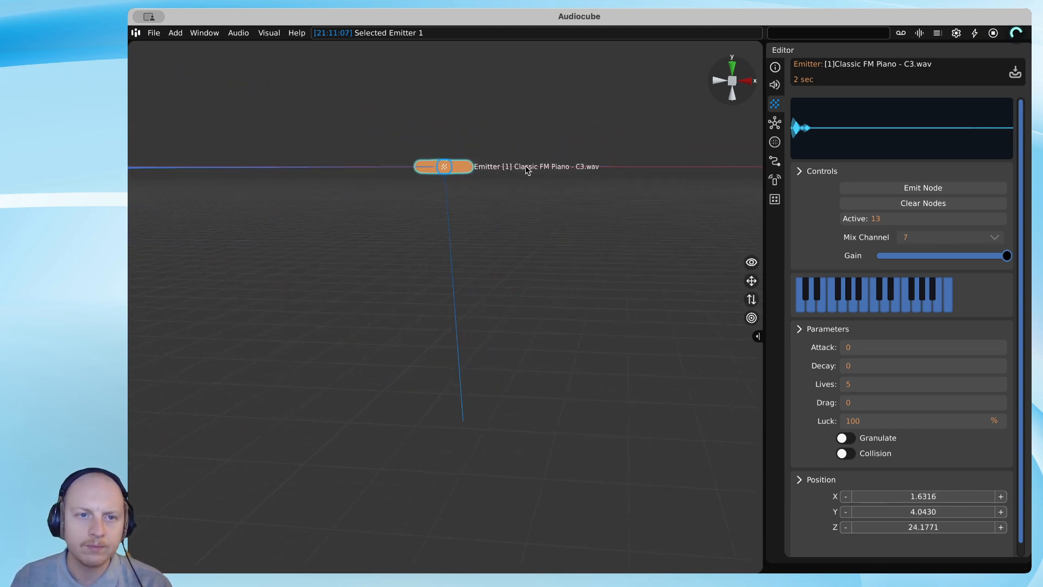
pyautogui.press('d')
pyautogui.press('w')
pyautogui.press('s')
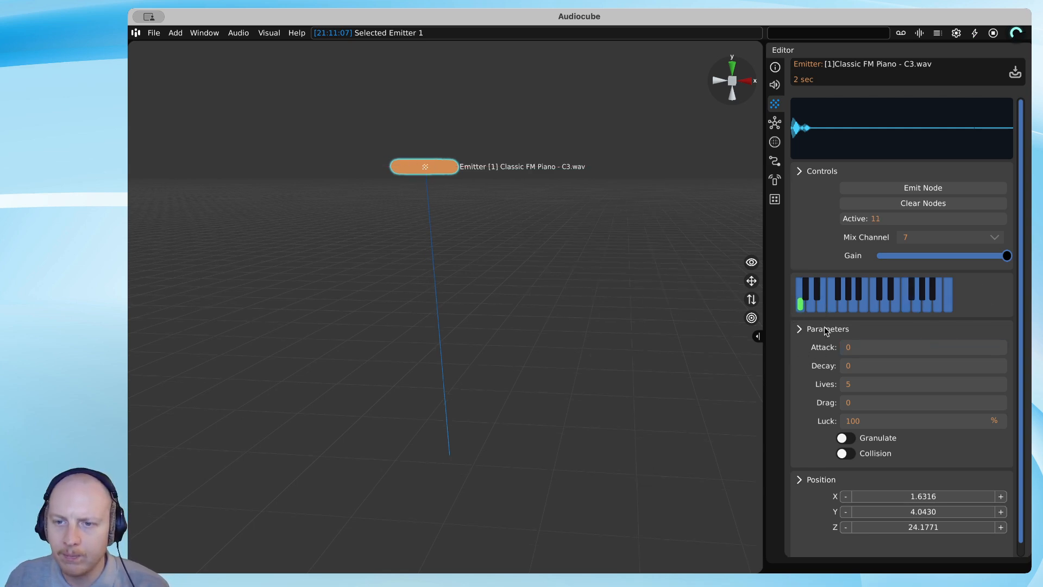
# Enable the notes C, E, G, B, D, F and A on the emitter's two-octave keyboard and emit a node
pyautogui.click(843, 305)
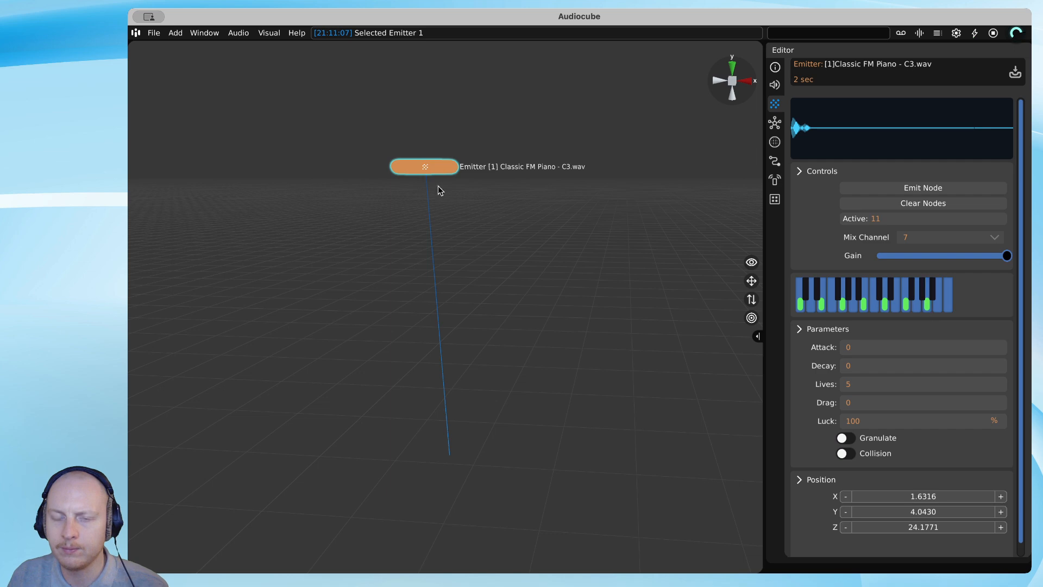
pyautogui.moveTo(428, 170); pyautogui.dragTo(493, 163)
# Raise group G7's reverb send in the summing mixer and open the master compressor
pyautogui.press('m')
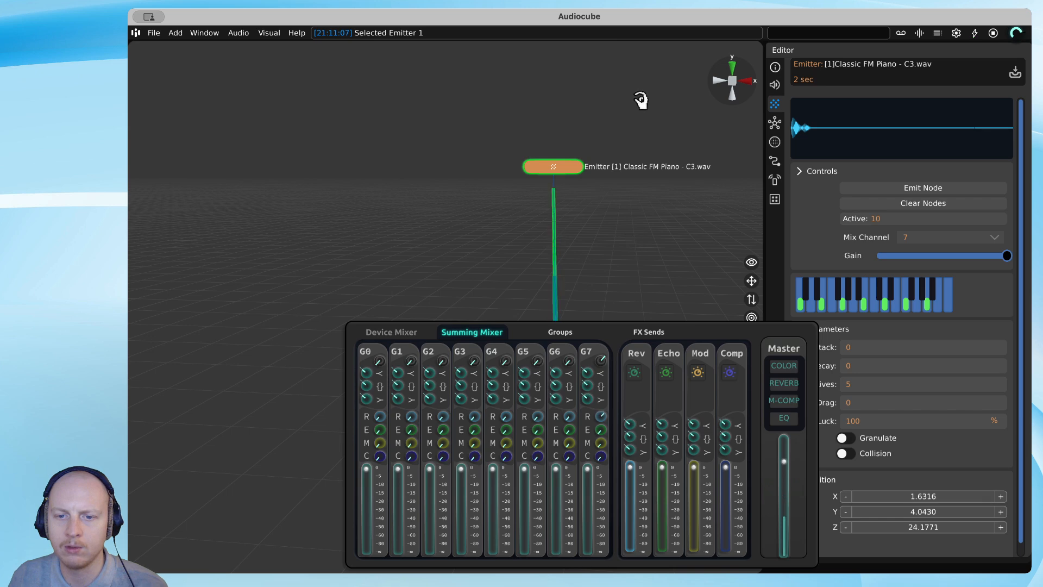
pyautogui.click(781, 402)
pyautogui.click(578, 233)
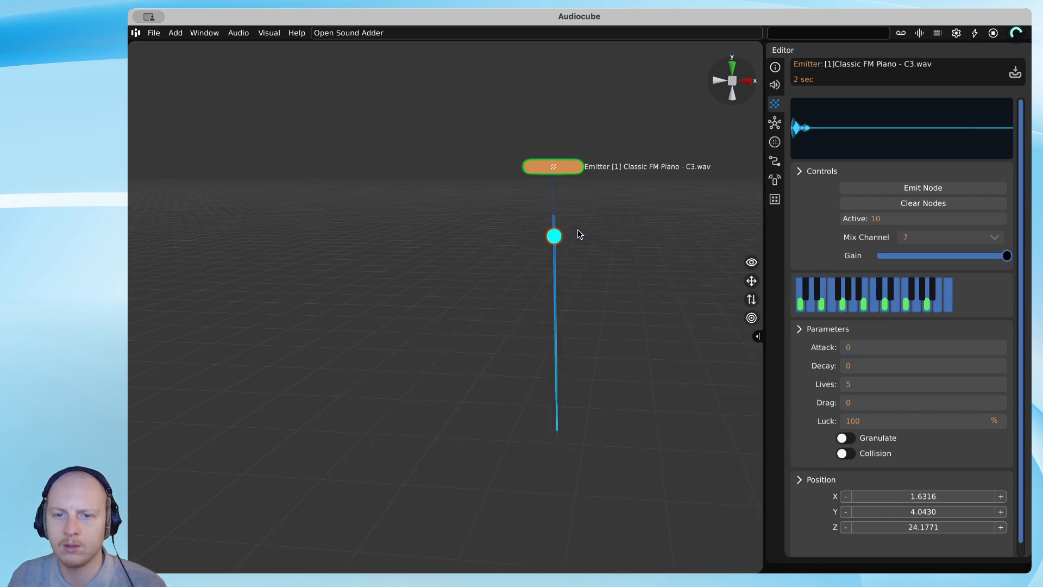
# Move the emitter to about X -0.48, Y 4.14, Z 24.01, and lower the G7 gain and master level in the mixer
pyautogui.moveTo(566, 164); pyautogui.dragTo(371, 158)
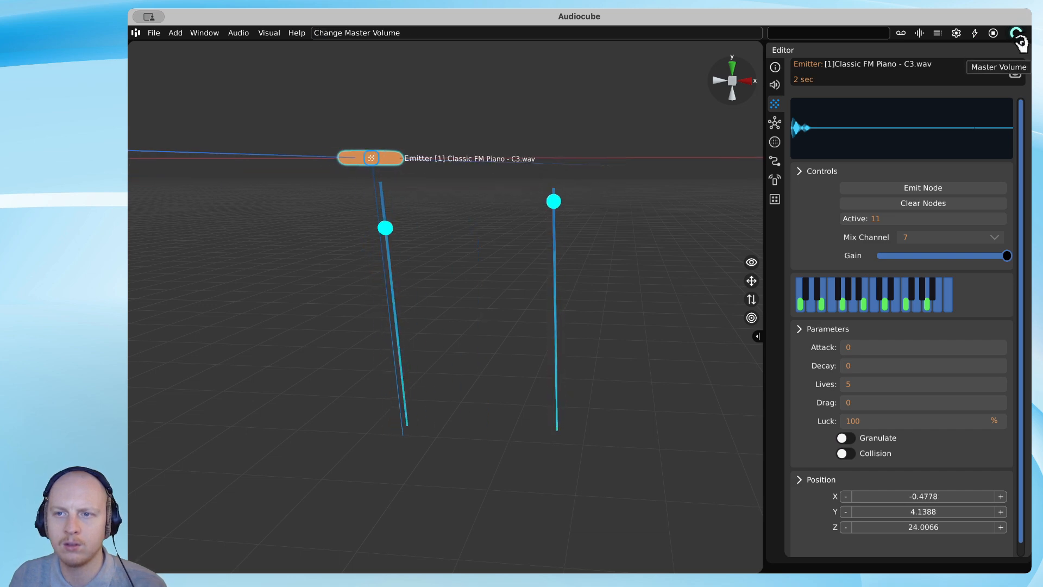
pyautogui.press('m')
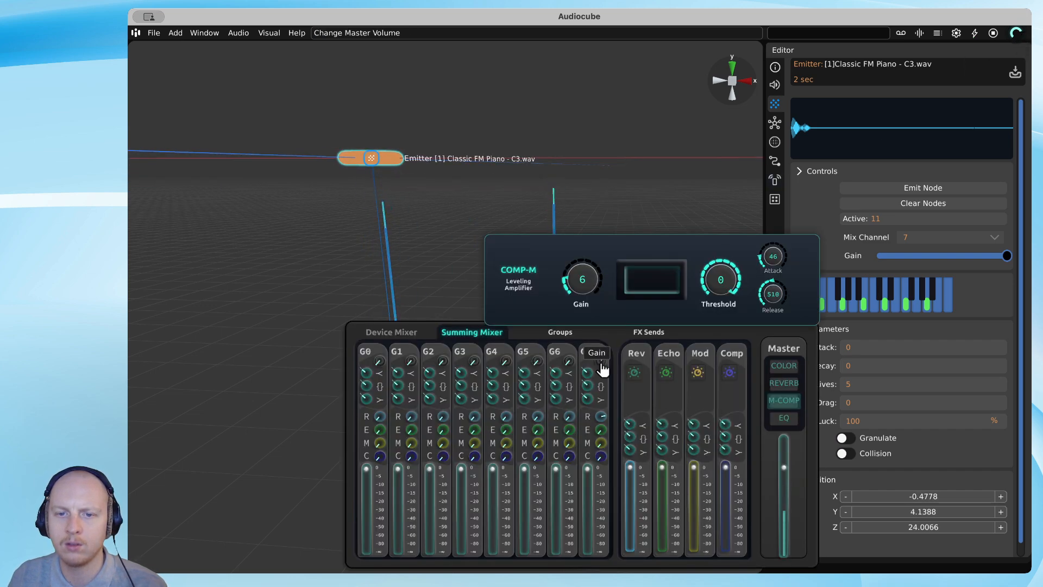
pyautogui.hotkey('shift', 'a')
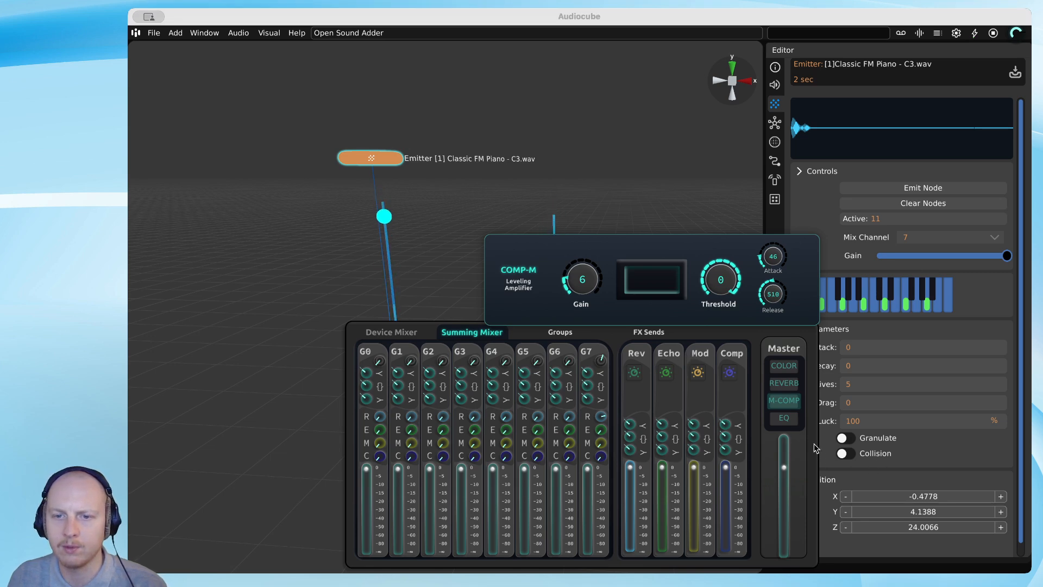
pyautogui.click(491, 152)
pyautogui.press('m')
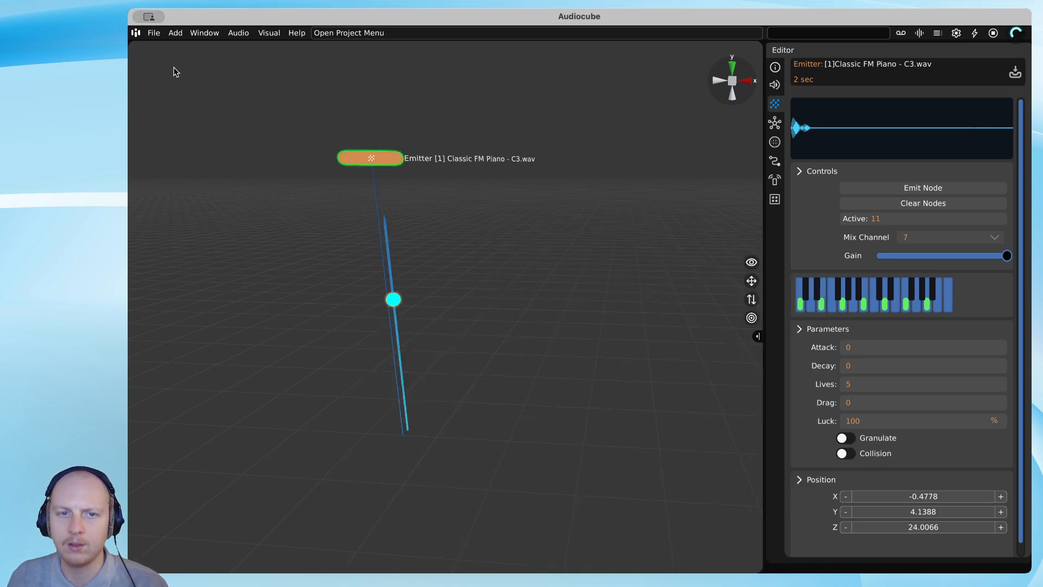
# Emit three nodes from the emitter in quick succession
pyautogui.click(905, 188)
pyautogui.click(905, 188)
pyautogui.click(905, 188)
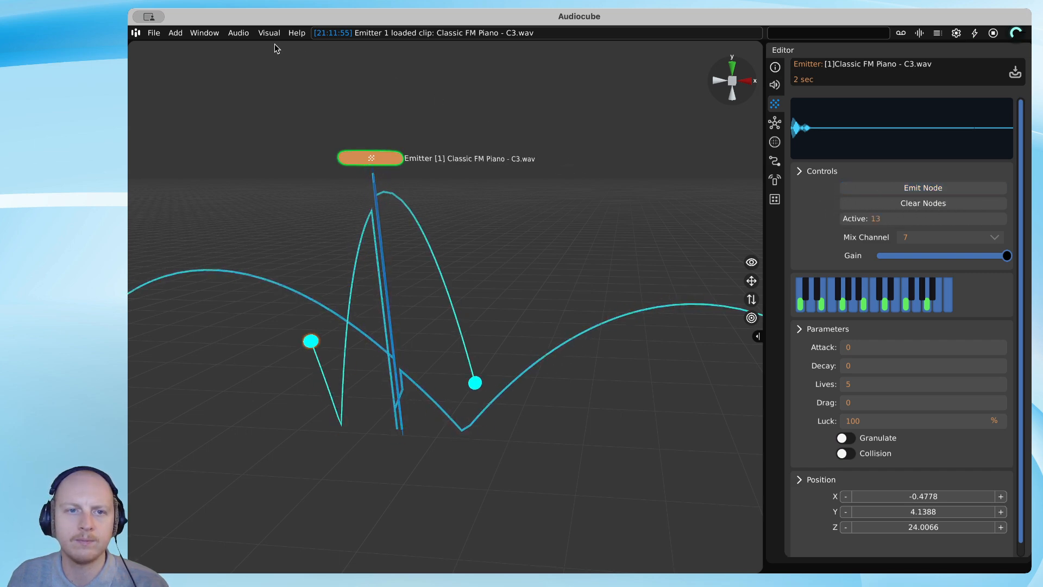
# Turn on Binauralize in the Spatial Acoustics settings
pyautogui.click(242, 37)
pyautogui.moveTo(267, 87)
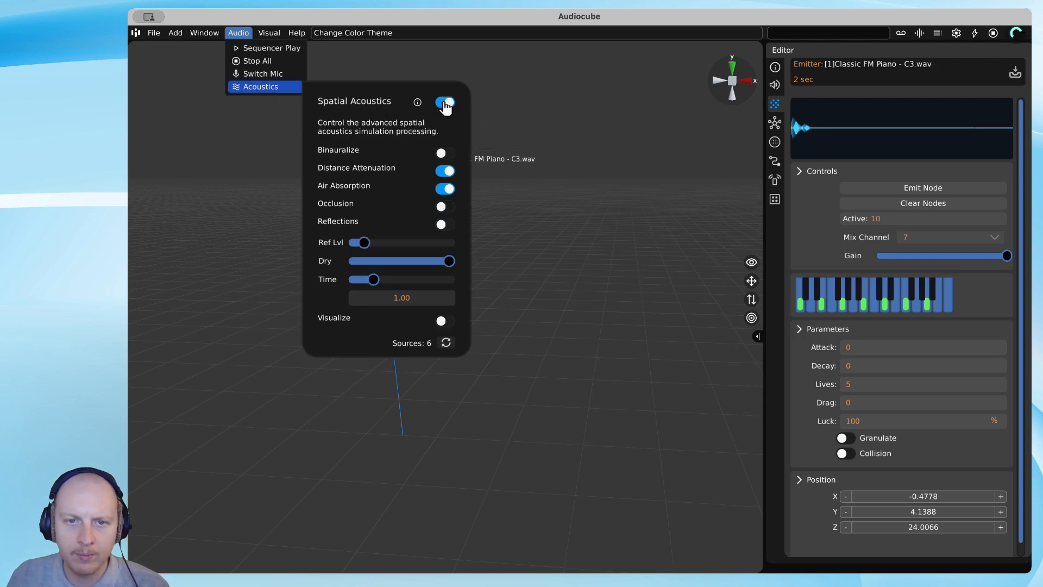
pyautogui.click(441, 154)
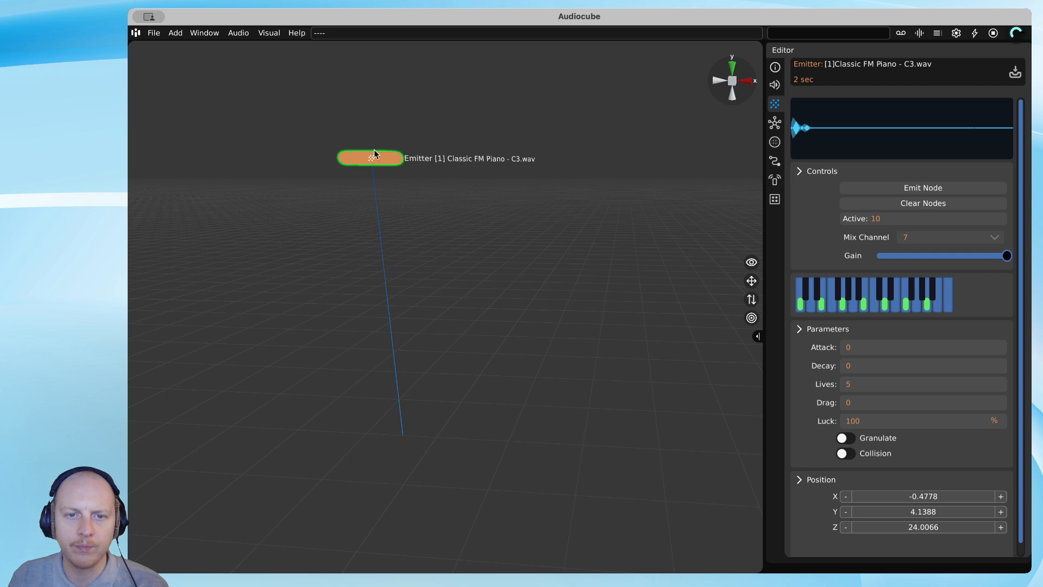
# Emit five nodes from the emitter to hear the binaural processing
pyautogui.click(370, 154)
pyautogui.click(369, 154)
pyautogui.click(369, 154)
pyautogui.click(370, 154)
pyautogui.click(369, 154)
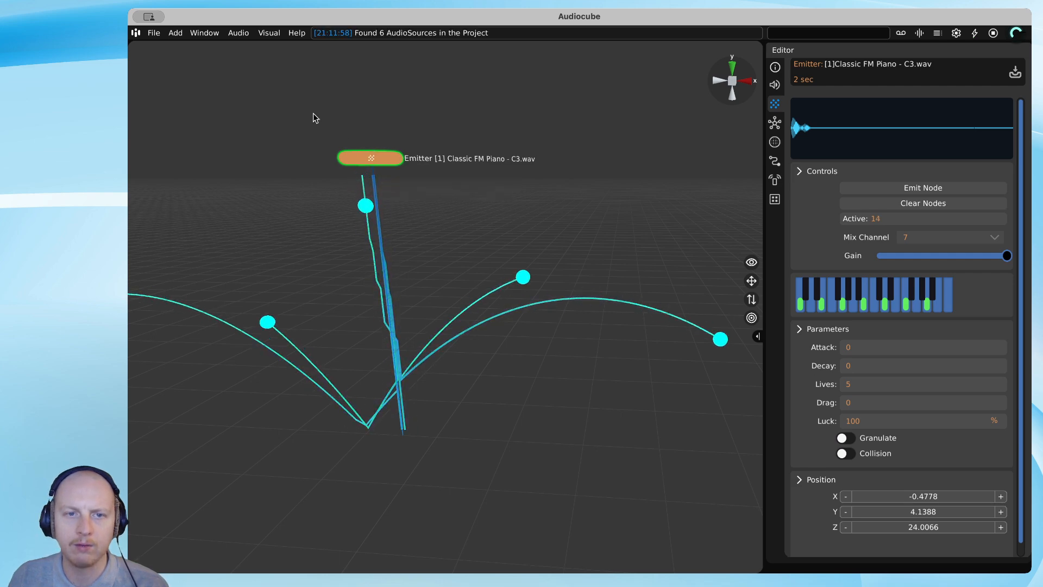
# Review the Spatial Acoustics settings and close them
pyautogui.click(239, 33)
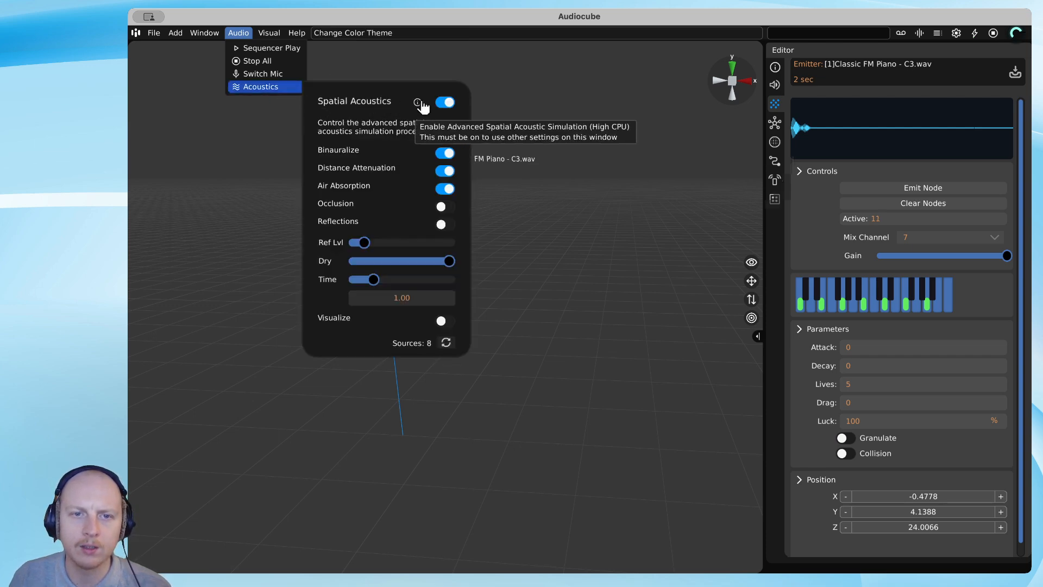
pyautogui.press('s')
pyautogui.press('d')
pyautogui.click(238, 36)
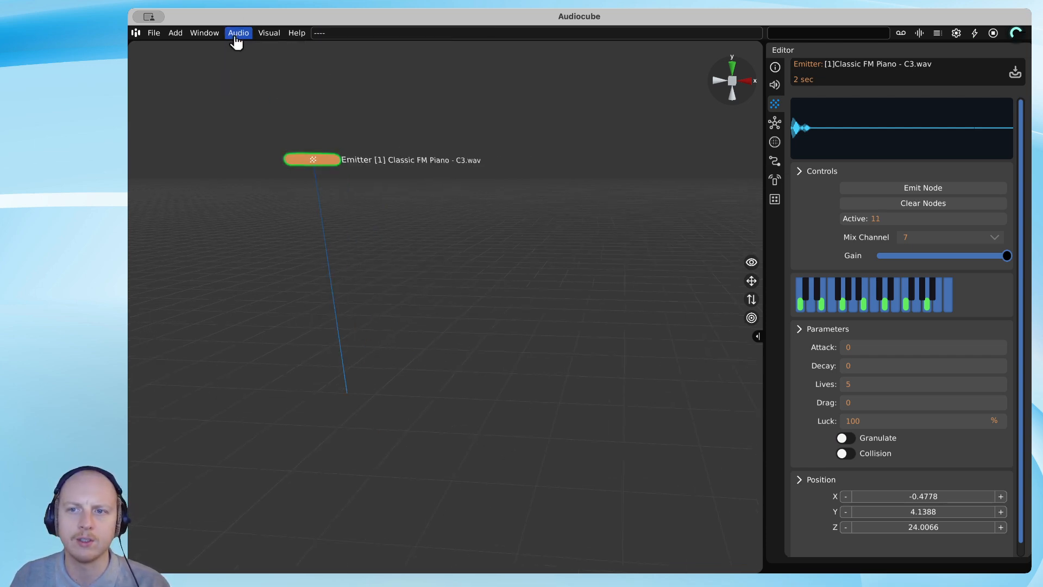
# Move the Classic FM Piano emitter to about X 1.27, Y 4.08, Z 24.10
pyautogui.press('a')
pyautogui.press('w')
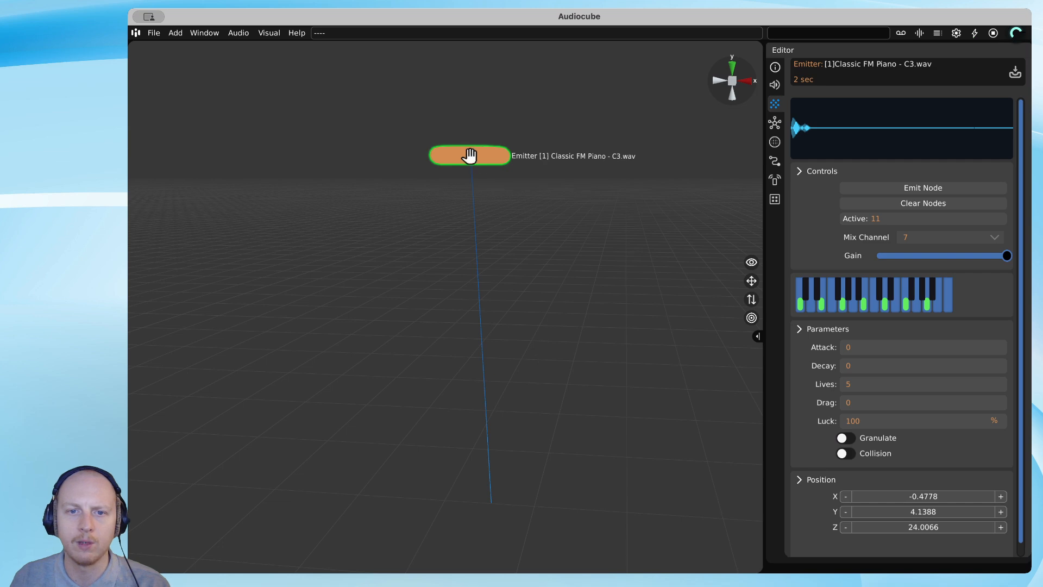
pyautogui.moveTo(469, 155); pyautogui.dragTo(667, 163)
pyautogui.press('s')
pyautogui.press('d')
# Set the gain of the master COMP-M leveling amplifier to 2 in the mixer, and close the mixer
pyautogui.press('m')
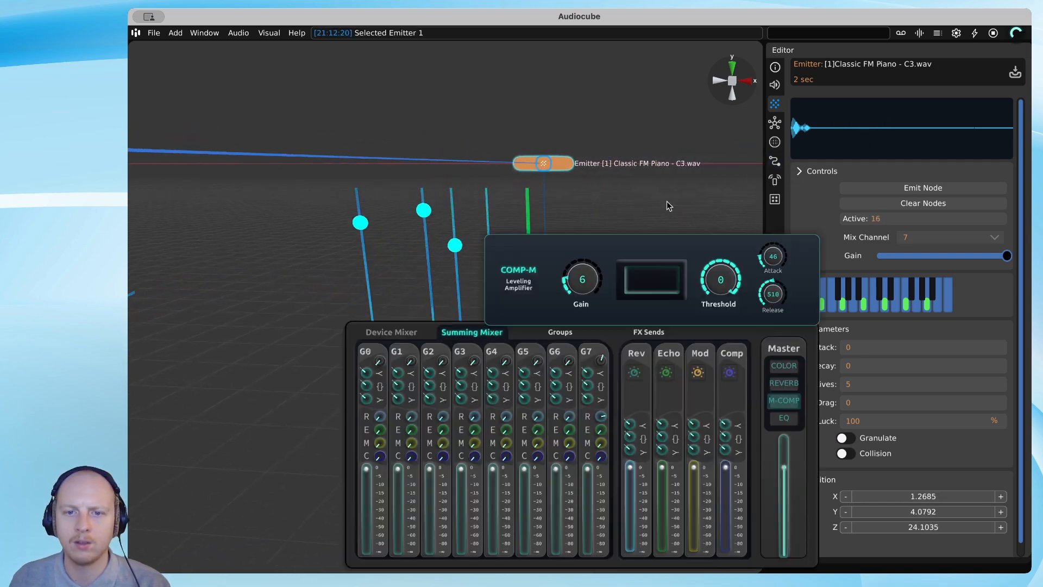
pyautogui.moveTo(583, 287); pyautogui.dragTo(588, 336)
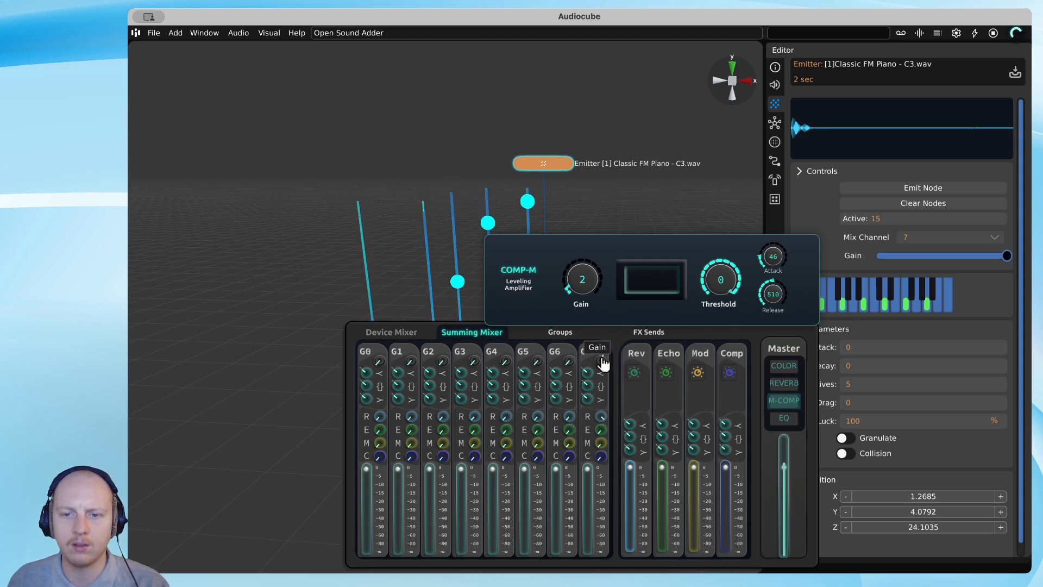
pyautogui.press('m')
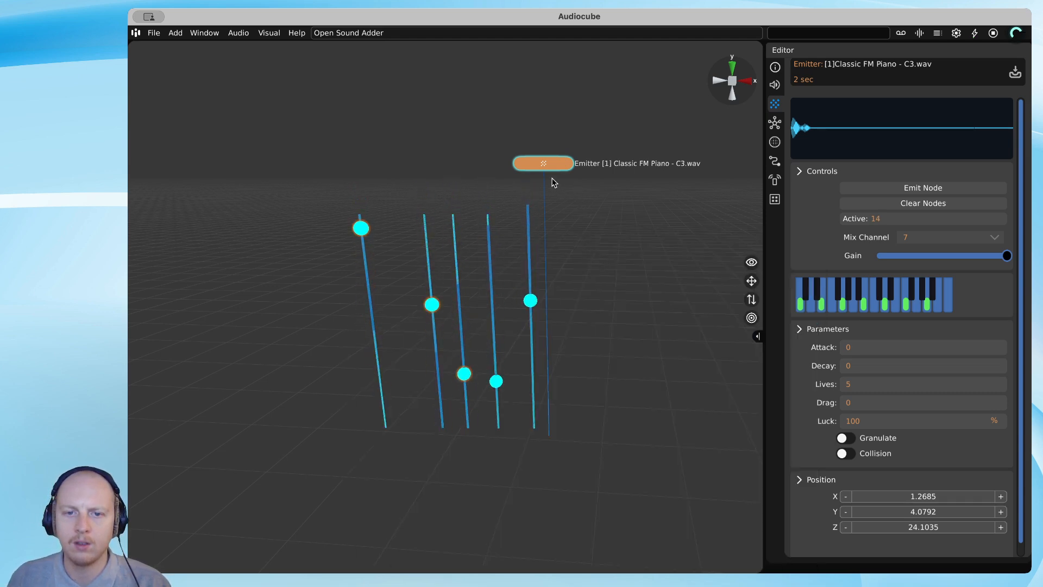
# Move the emitter to about X 1.31, Y 4.16, Z 20.78
pyautogui.moveTo(545, 163); pyautogui.dragTo(582, 150)
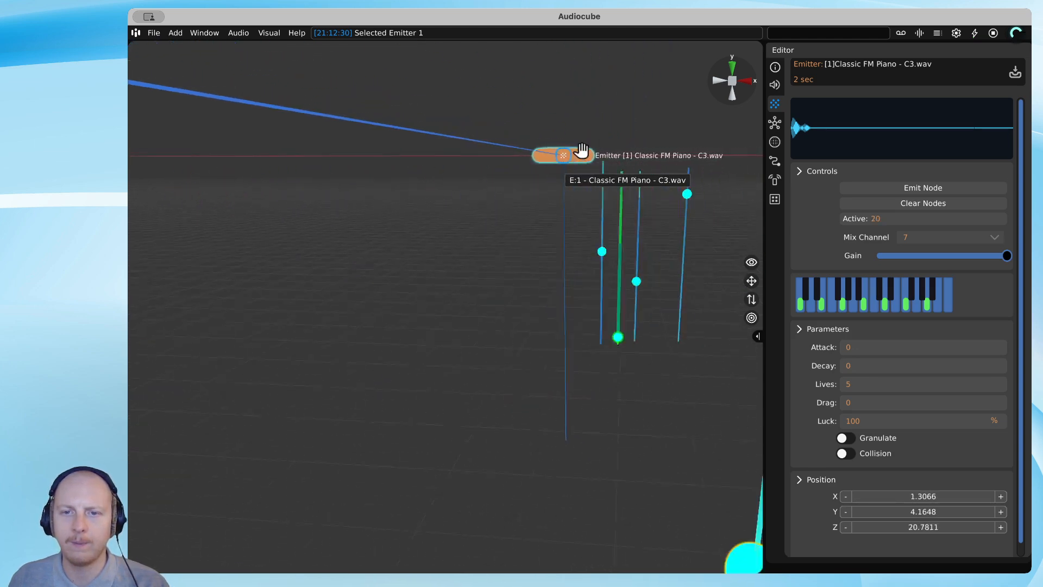
pyautogui.press('d')
pyautogui.press('d')
pyautogui.press('w')
pyautogui.press('s')
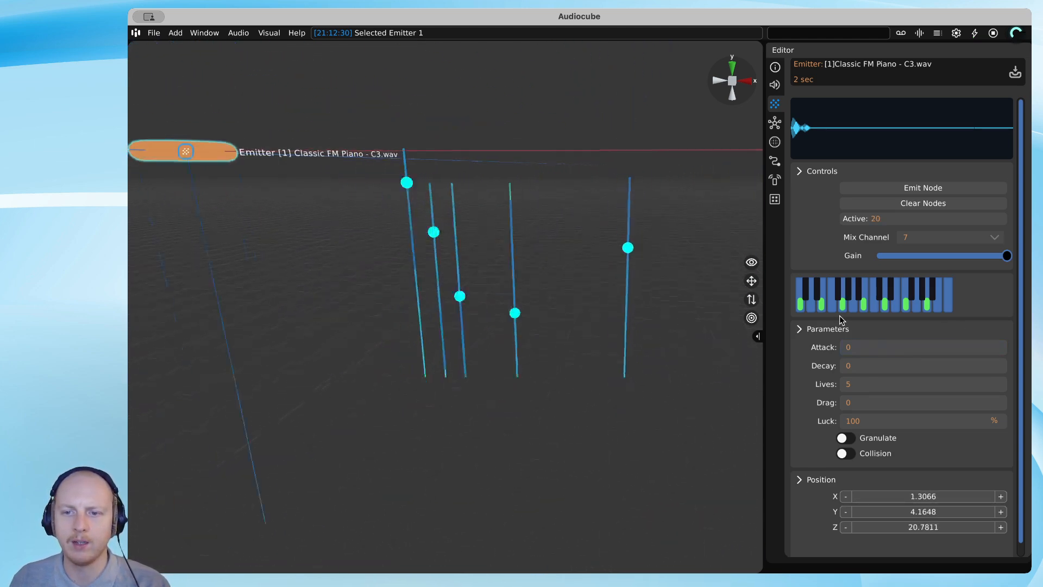
# Turn the two lowest active notes on the emitter's keyboard off and back on
pyautogui.press('a')
pyautogui.click(821, 312)
pyautogui.click(802, 310)
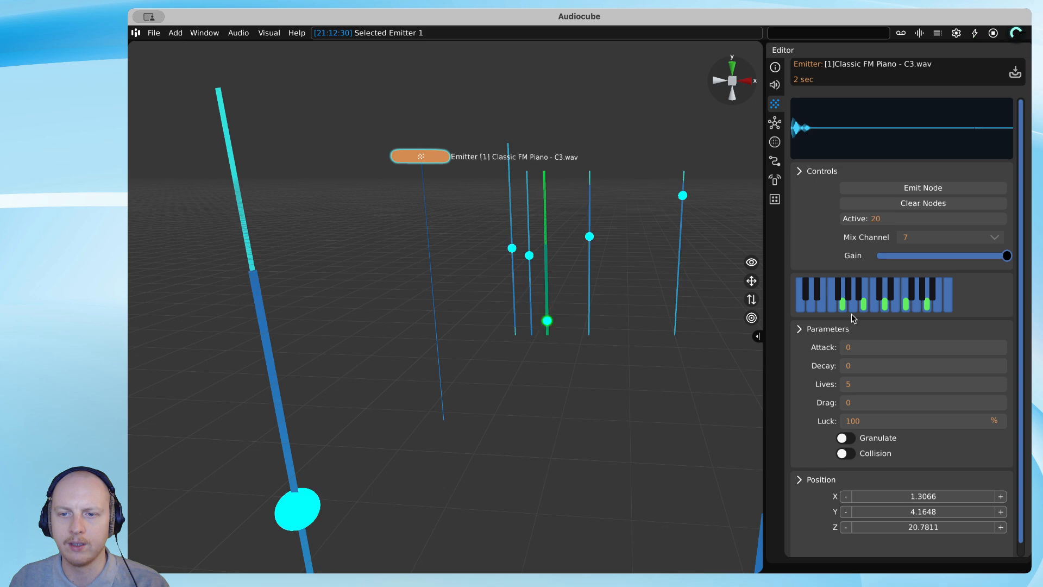
pyautogui.click(821, 310)
pyautogui.click(801, 312)
# Move the emitter to about X -4.39, Y 3.99, Z 25.01, and clear its nodes
pyautogui.press('a')
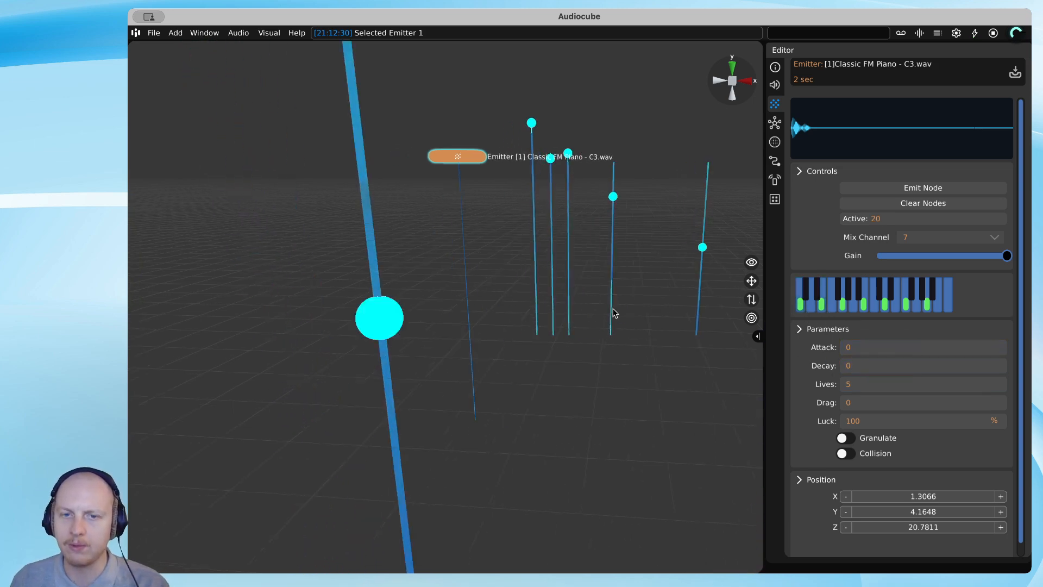
pyautogui.moveTo(513, 155); pyautogui.dragTo(535, 171)
pyautogui.press('a')
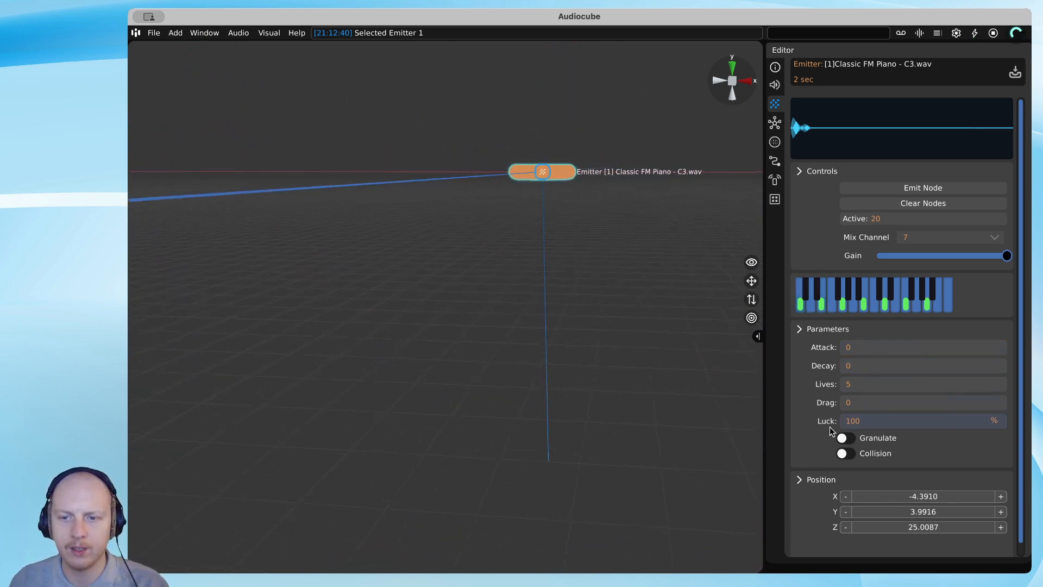
pyautogui.press('d')
pyautogui.press('w')
pyautogui.click(916, 205)
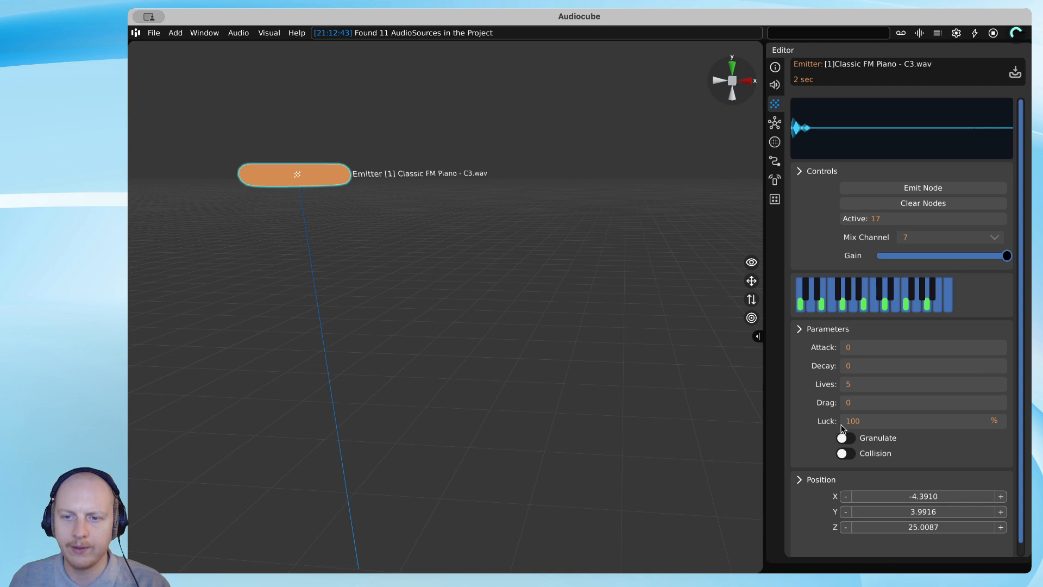
# Set the emitter's Drag to 0.5 and emit a node to show the effect
pyautogui.click(844, 421)
pyautogui.click(853, 402)
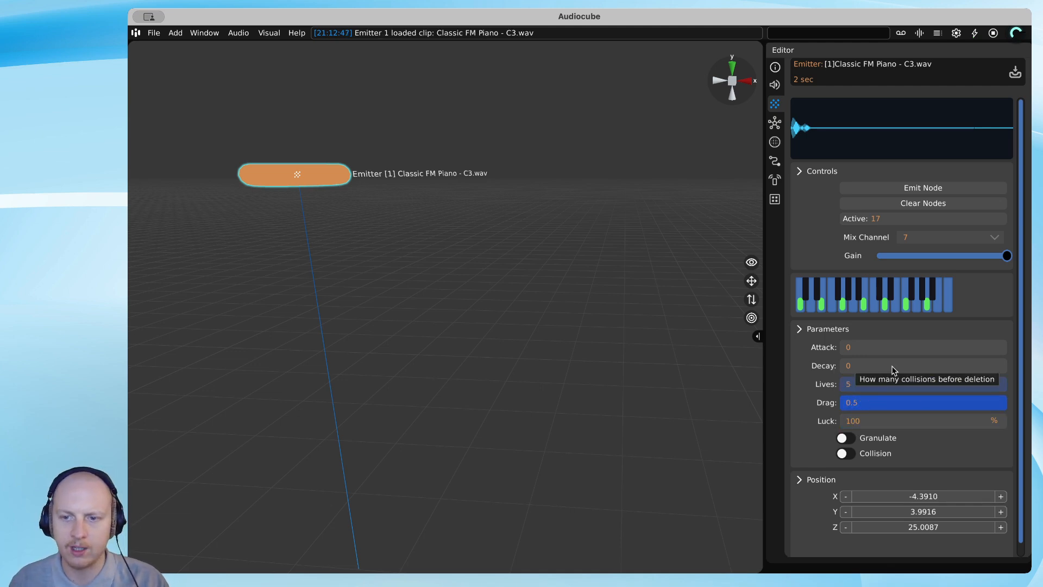
pyautogui.click(911, 189)
pyautogui.scroll(-5, 579, 237)
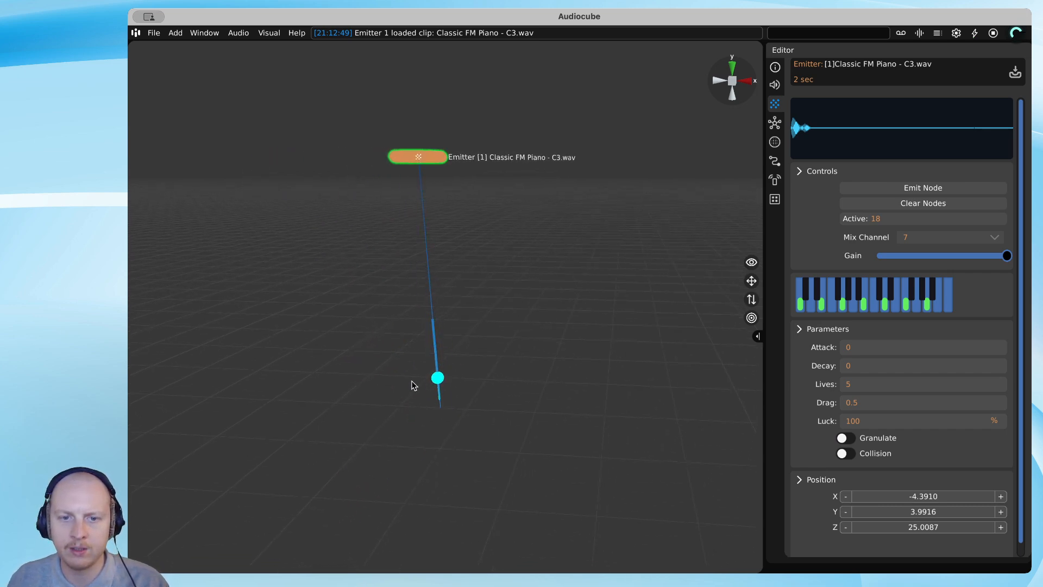
# Set the emitter's Lives to 200, and test it by emitting a node and clearing it
pyautogui.click(882, 387)
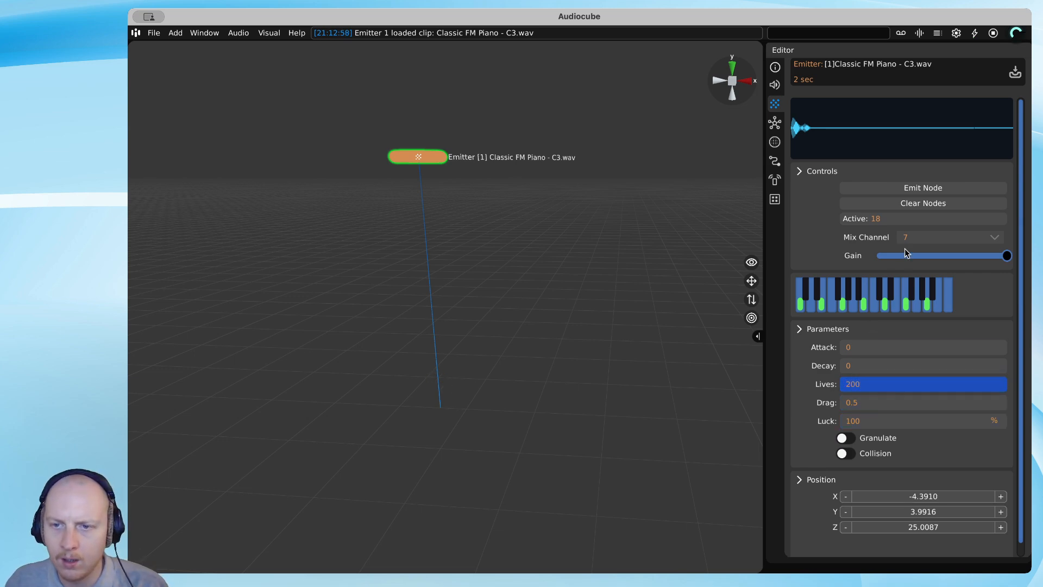
pyautogui.click(907, 194)
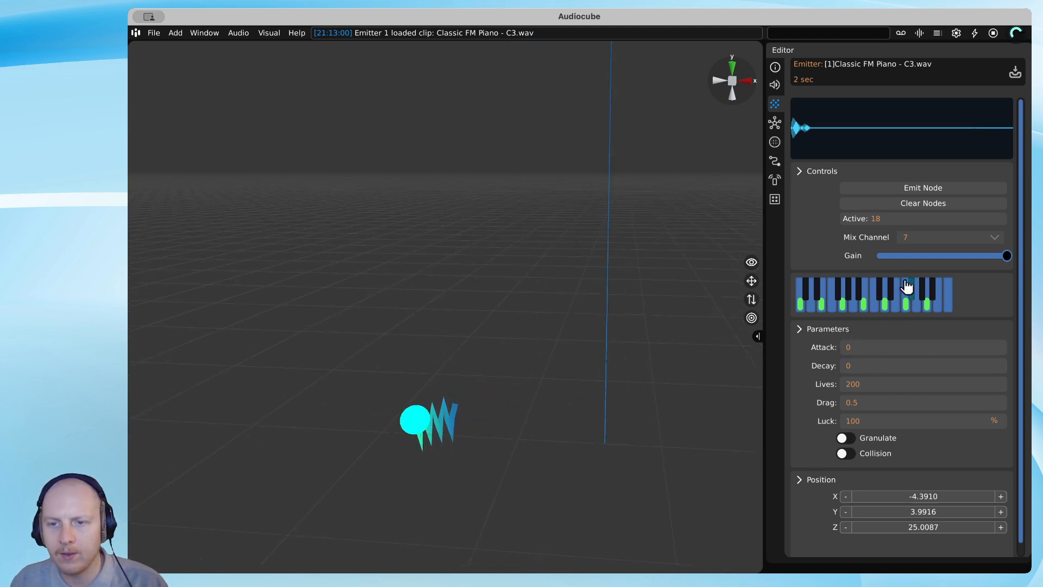
pyautogui.click(908, 204)
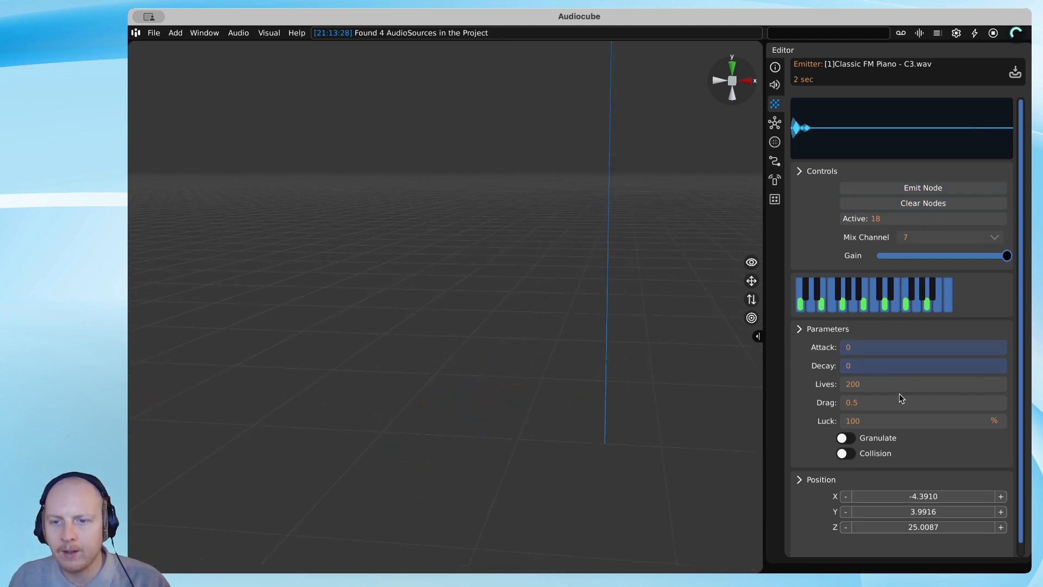
# Set the emitter's Luck to 50% and emit a node to hear the effect
pyautogui.doubleClick(876, 422)
pyautogui.write('50')
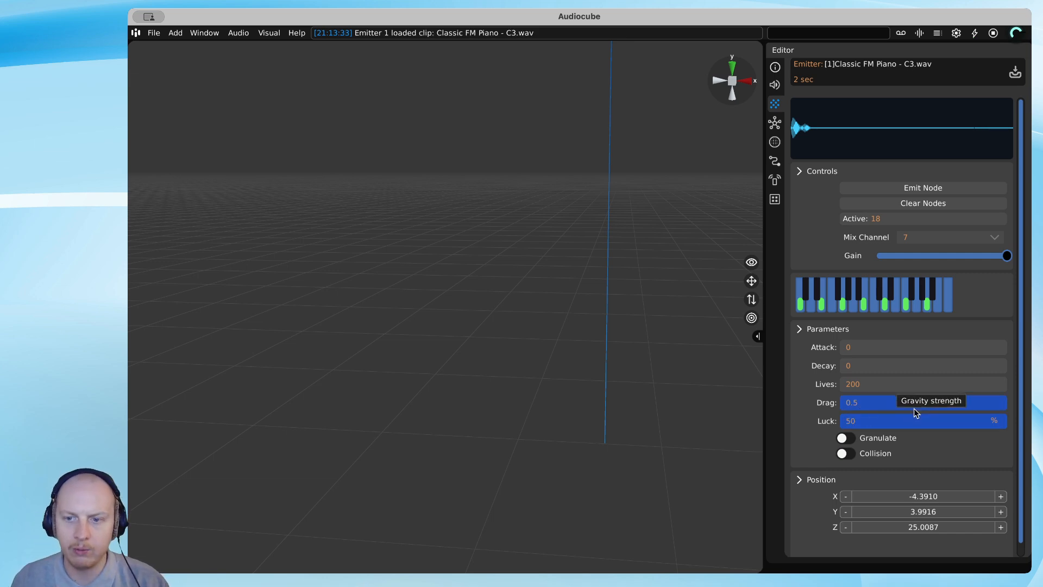
pyautogui.click(942, 191)
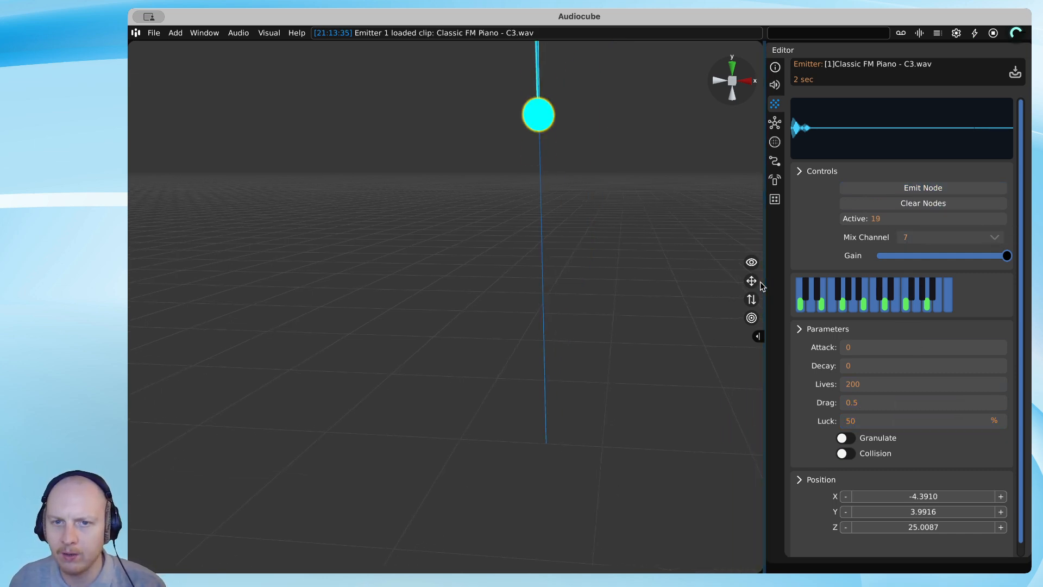
pyautogui.moveTo(752, 282); pyautogui.dragTo(583, 288)
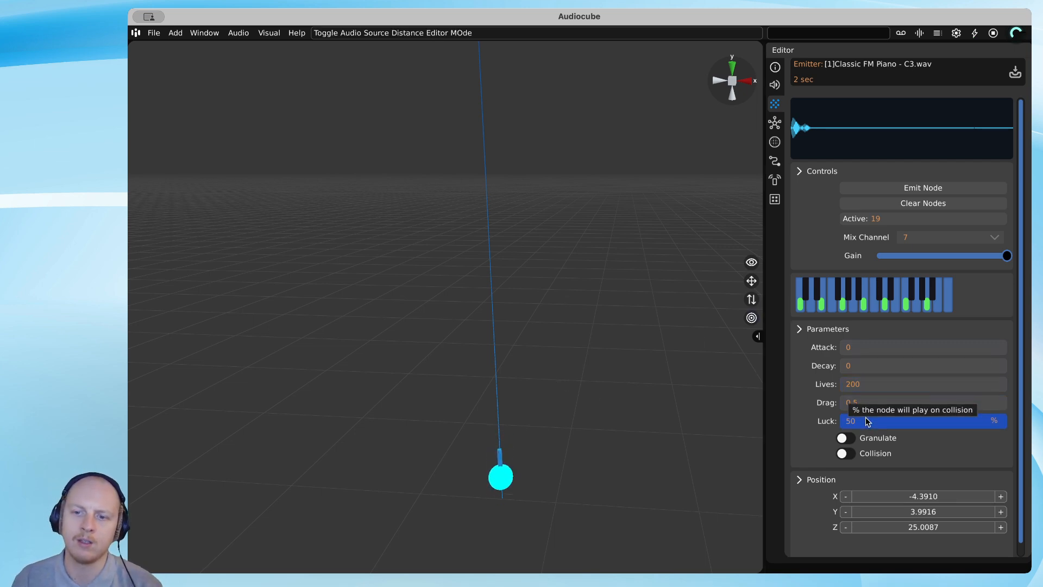
# Set the emitter's Drag to 0 and emit three nodes
pyautogui.press('Return')
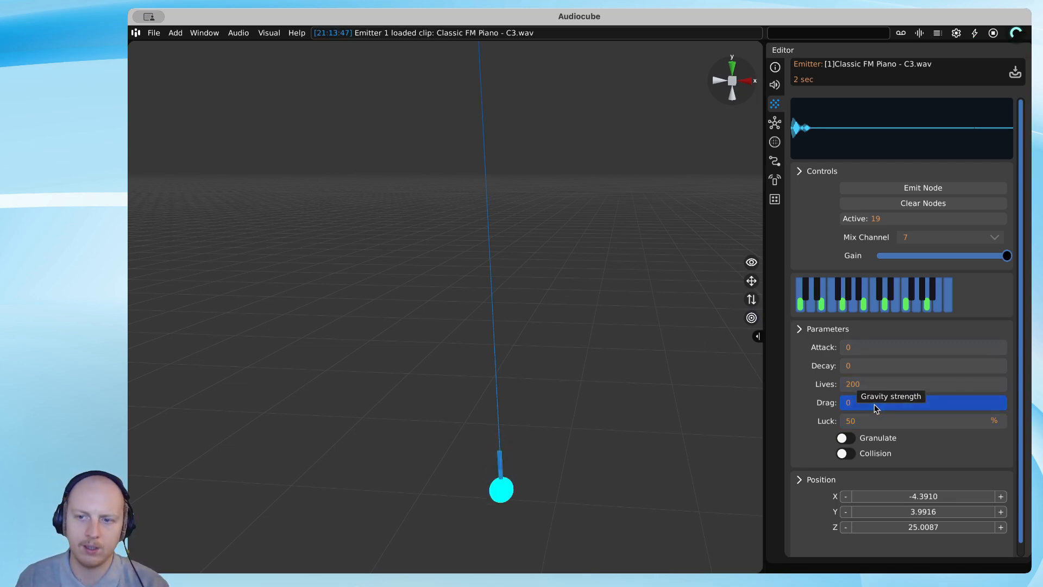
pyautogui.click(660, 316)
pyautogui.press('e')
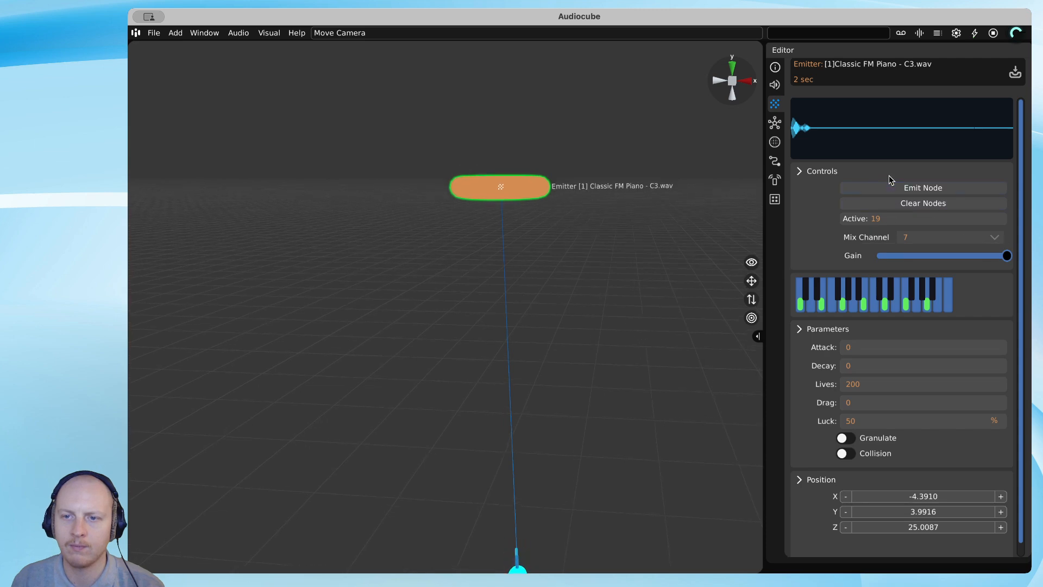
pyautogui.click(886, 189)
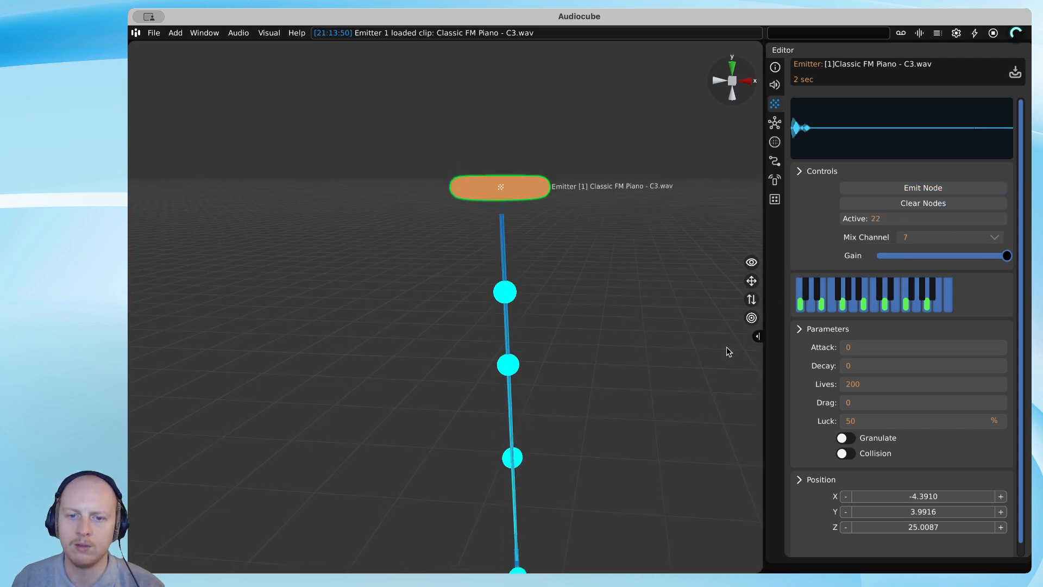
# Clear the emitter's nodes and emit a single new one
pyautogui.click(905, 204)
pyautogui.click(907, 188)
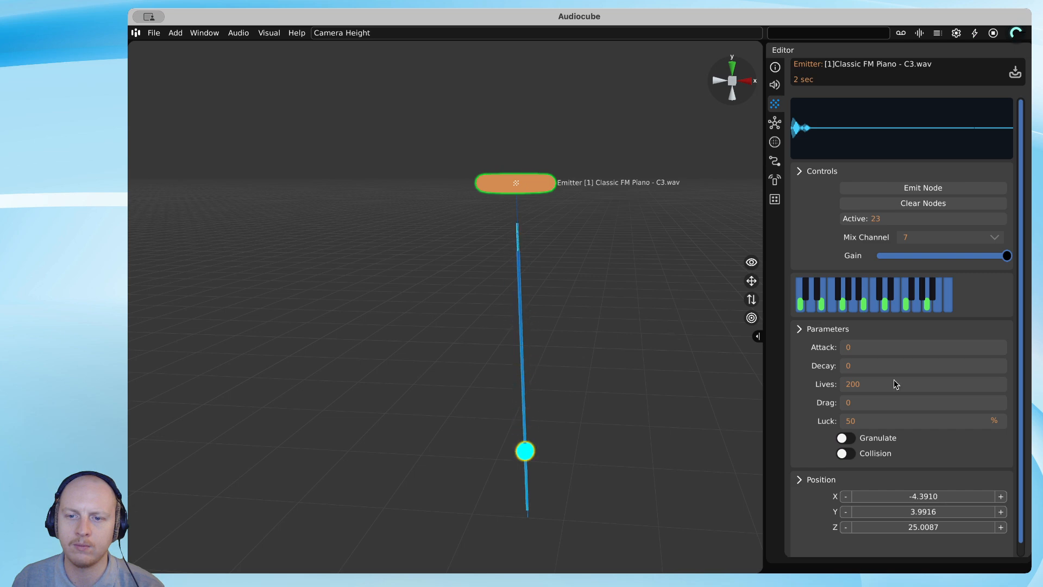
# Set the emitter's Luck to 100%, Attack to 1 and Decay to 1, and emit another node
pyautogui.click(911, 422)
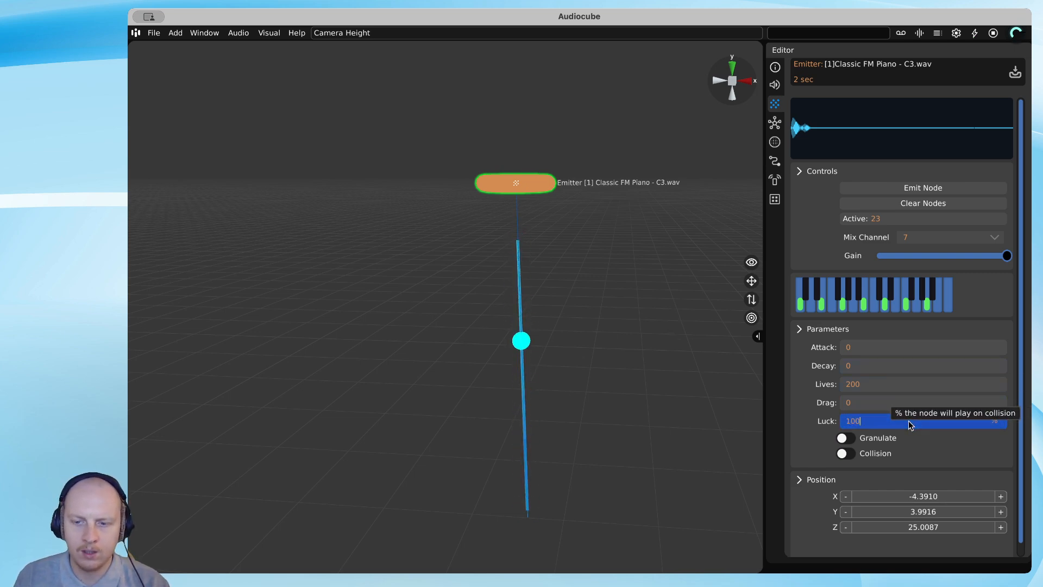
pyautogui.write('100')
pyautogui.click(896, 358)
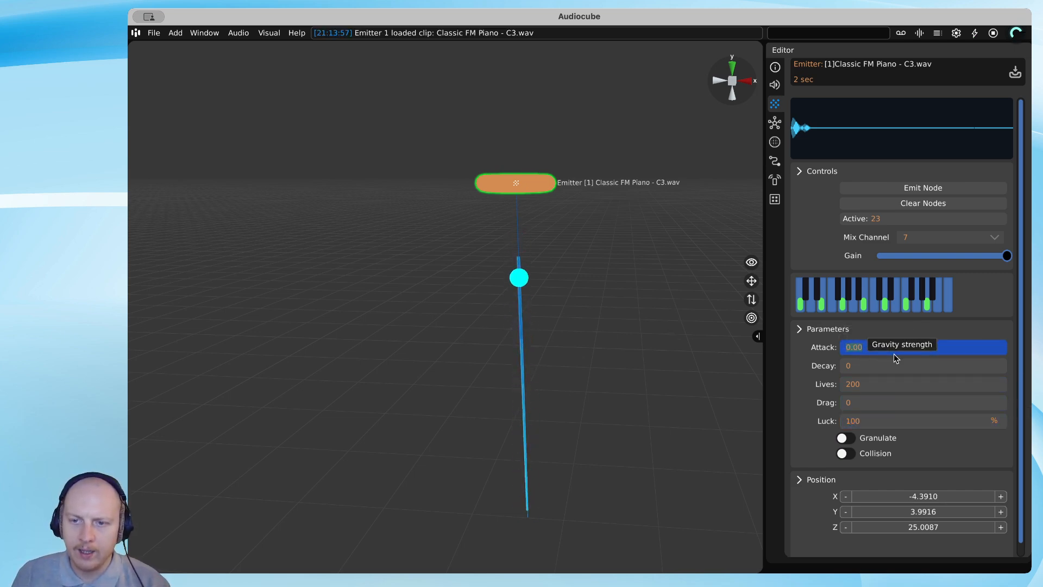
pyautogui.write('1')
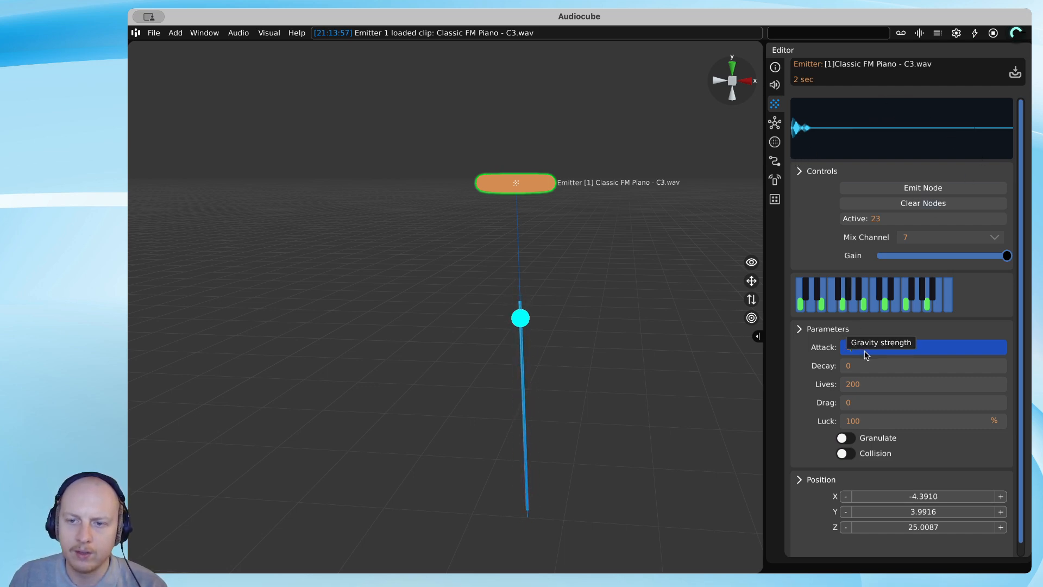
pyautogui.click(903, 368)
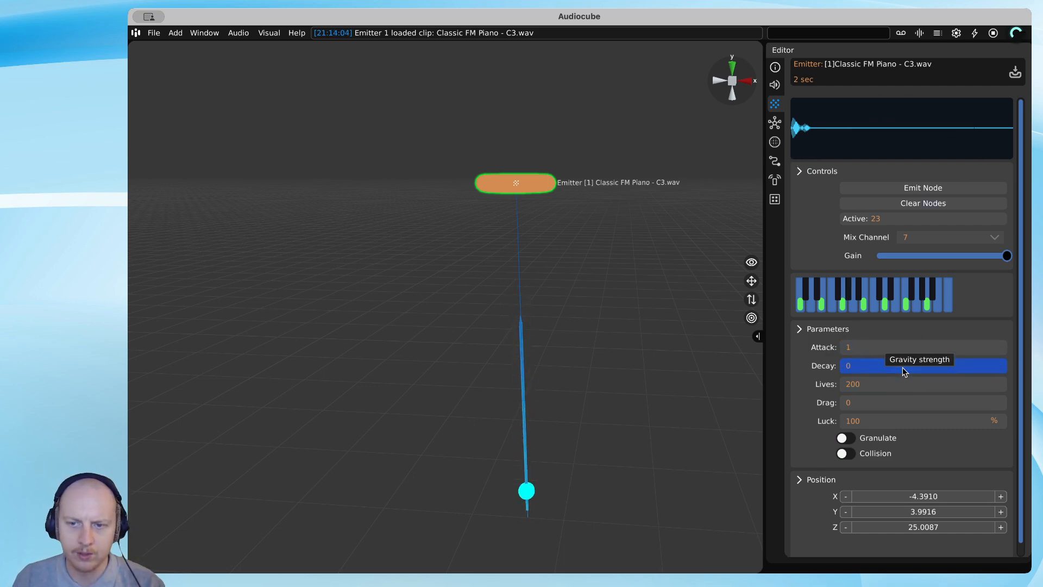
pyautogui.write('1')
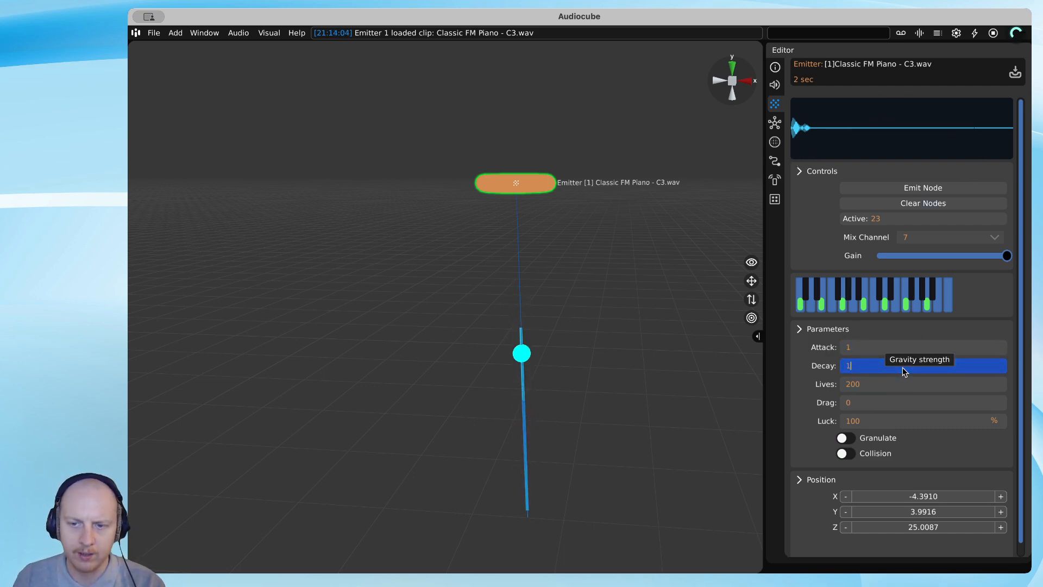
pyautogui.click(806, 429)
pyautogui.click(930, 189)
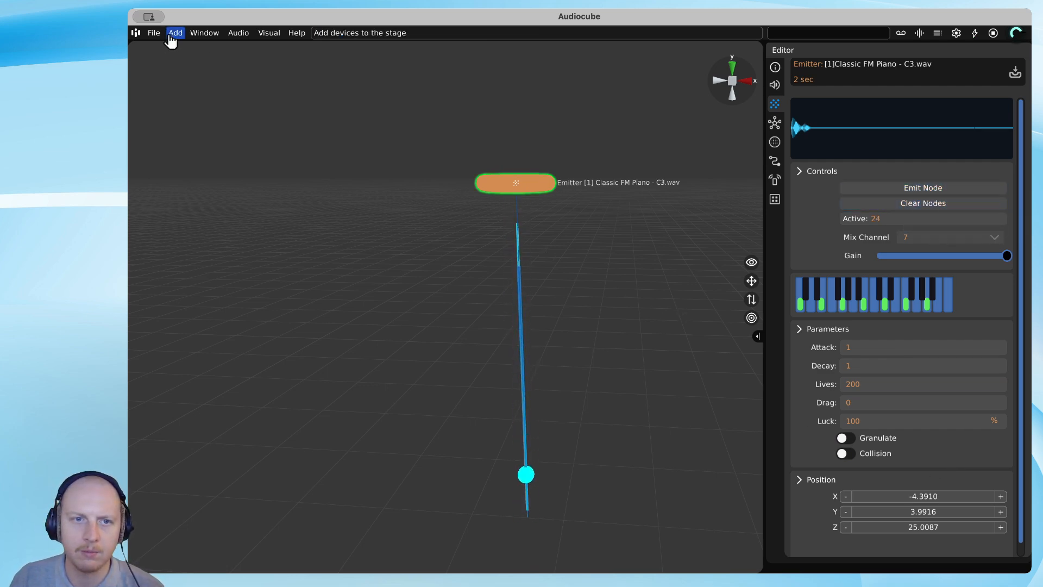
# Load Galactia C3.wav from the Audiocube Core Sounds library into the emitter and emit a node
pyautogui.click(203, 37)
pyautogui.click(175, 36)
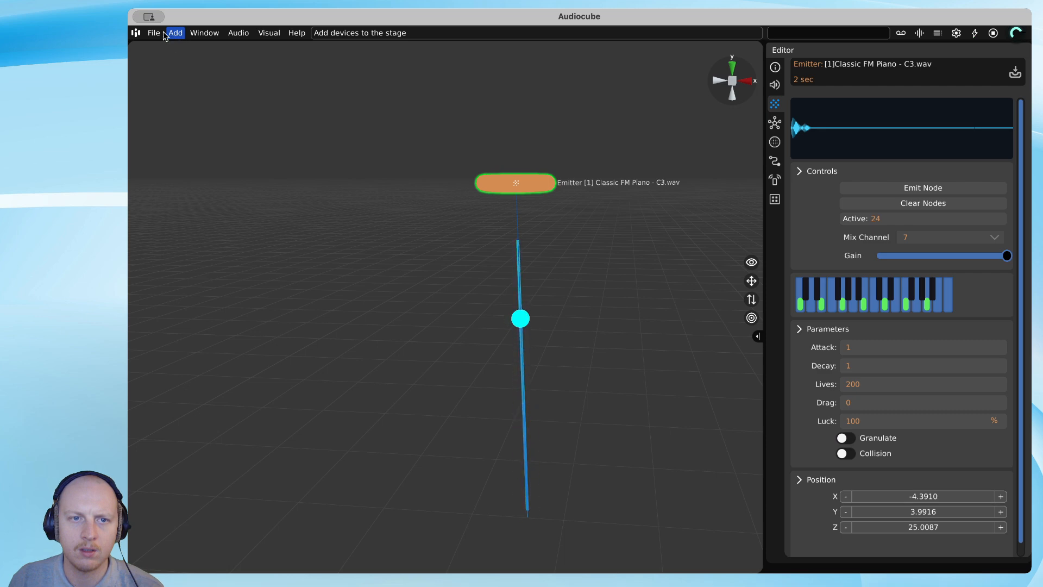
pyautogui.moveTo(134, 47)
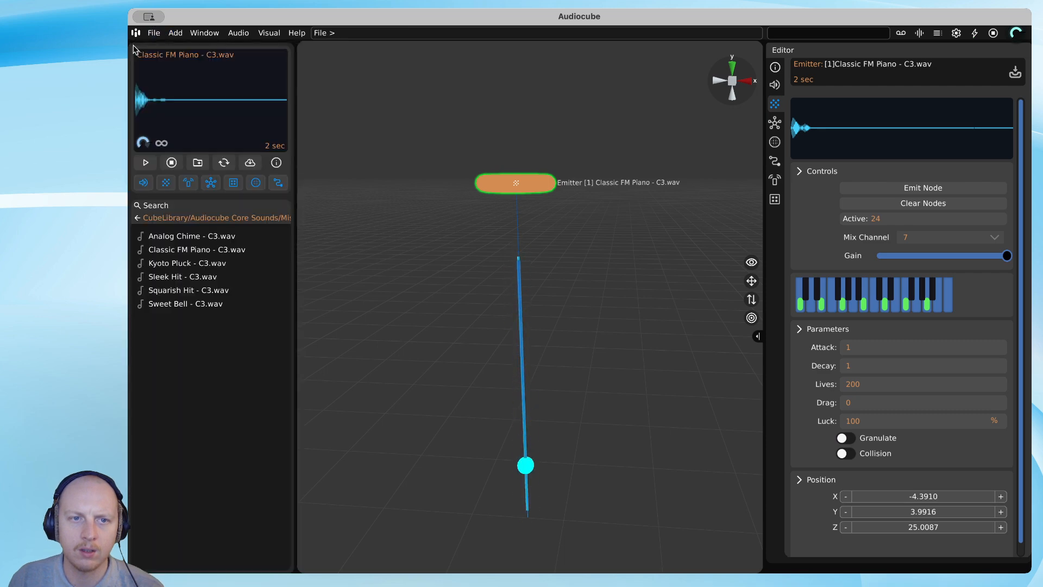
pyautogui.click(191, 217)
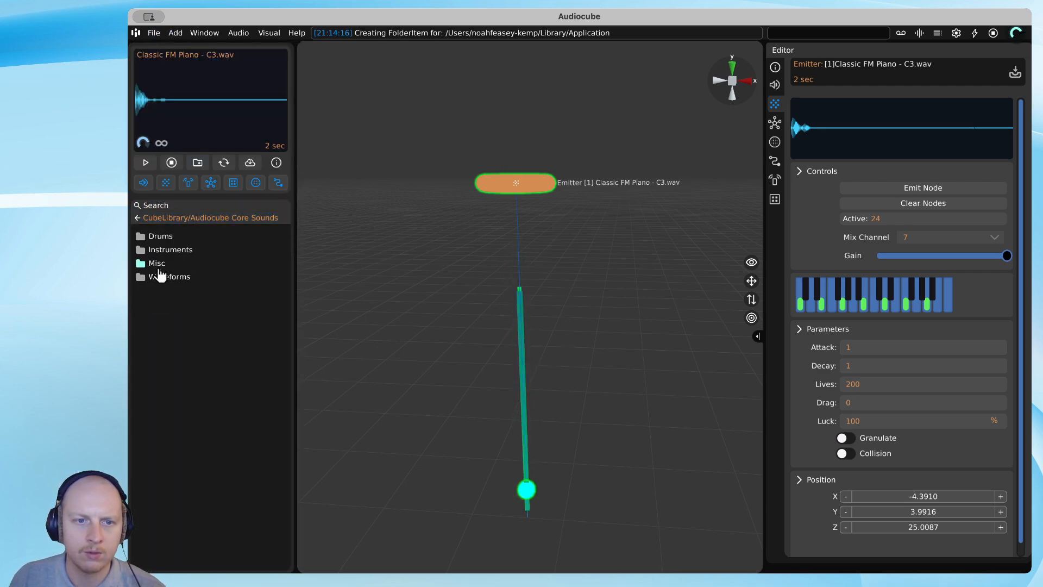
pyautogui.click(162, 265)
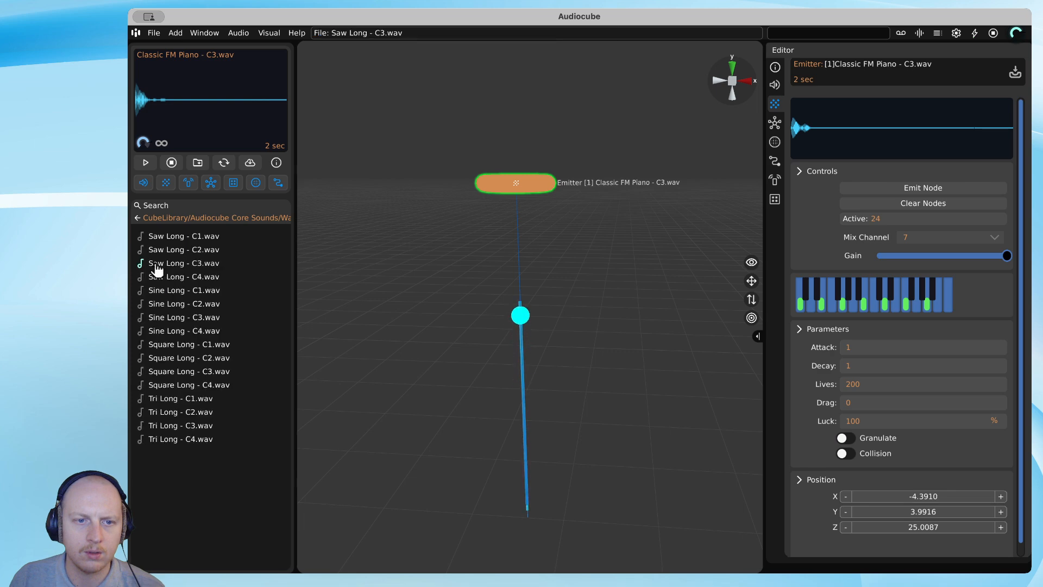
pyautogui.click(163, 218)
pyautogui.click(162, 236)
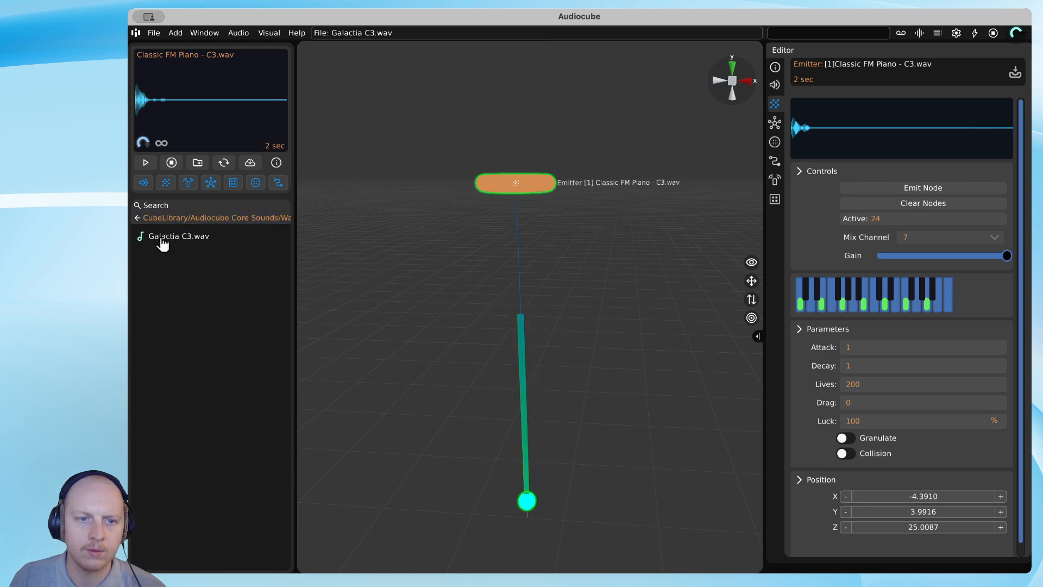
pyautogui.moveTo(161, 237); pyautogui.dragTo(952, 187)
pyautogui.click(938, 188)
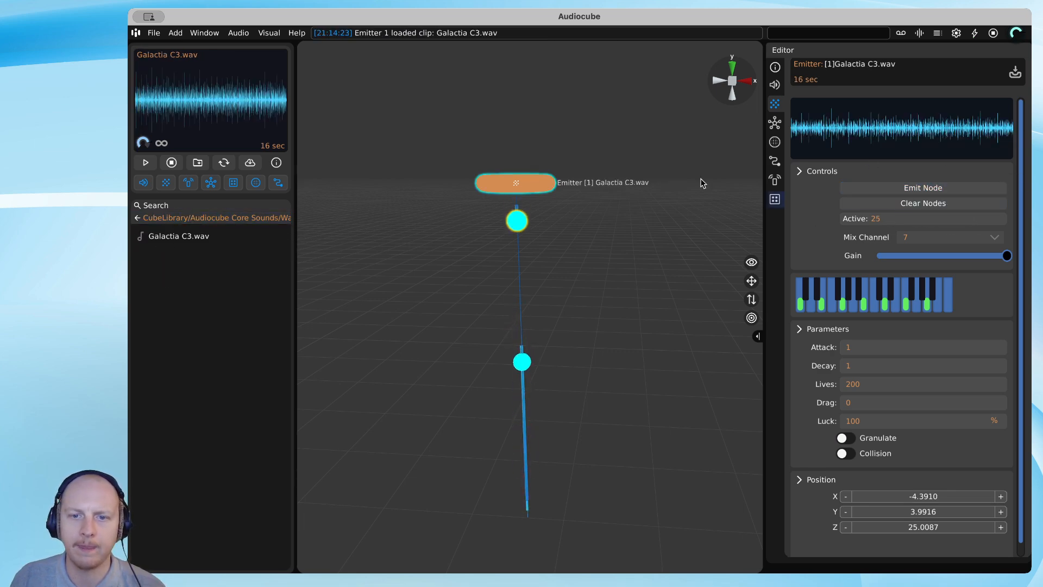
# Move Emitter 1 to about X -3.10, Y 4.31, Z 25.22
pyautogui.moveTo(540, 182); pyautogui.dragTo(682, 146)
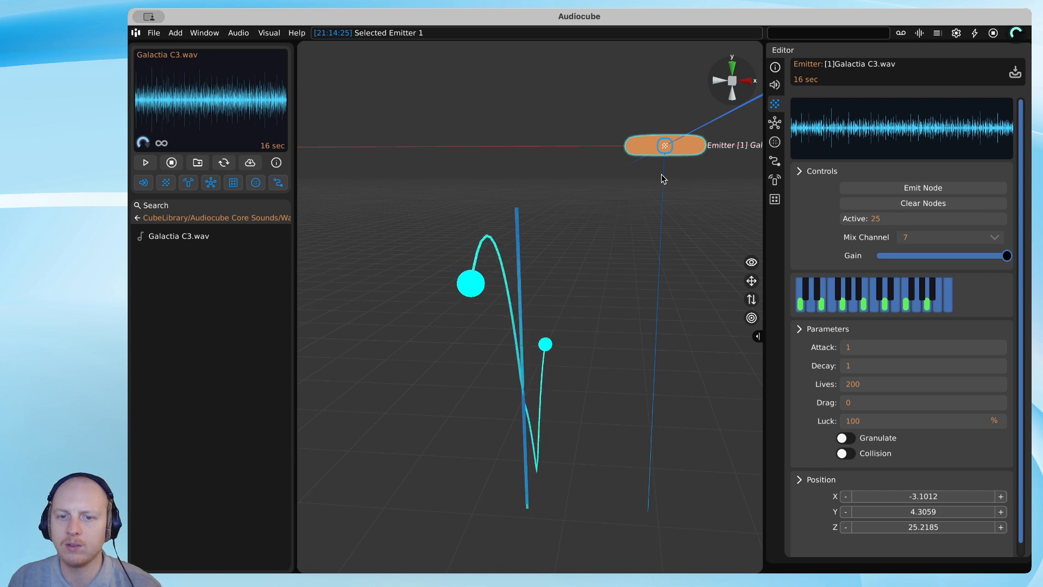
pyautogui.moveTo(714, 170); pyautogui.dragTo(650, 171, button='middle')
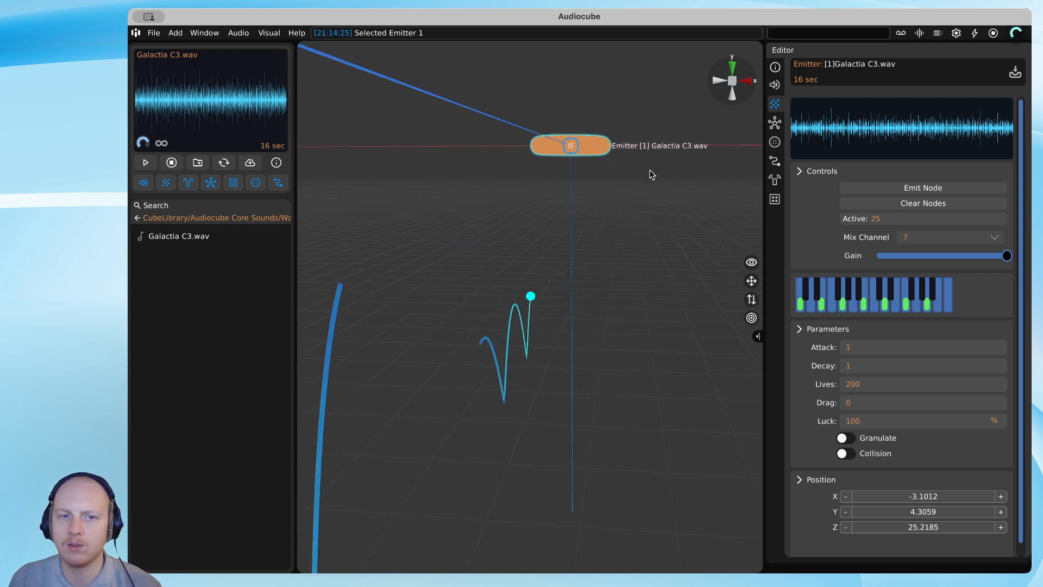
pyautogui.click(183, 219)
pyautogui.click(157, 263)
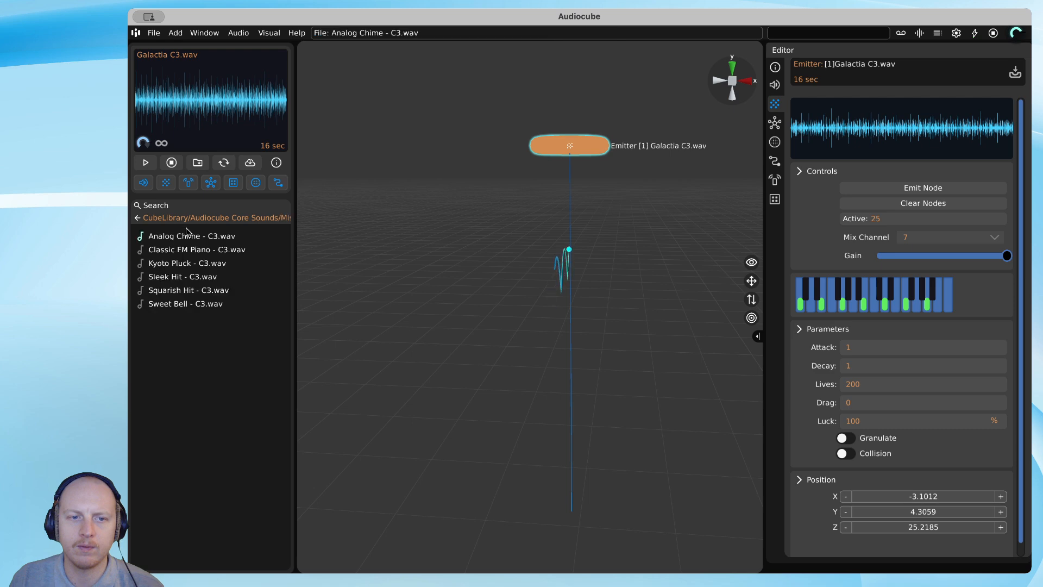
pyautogui.click(185, 219)
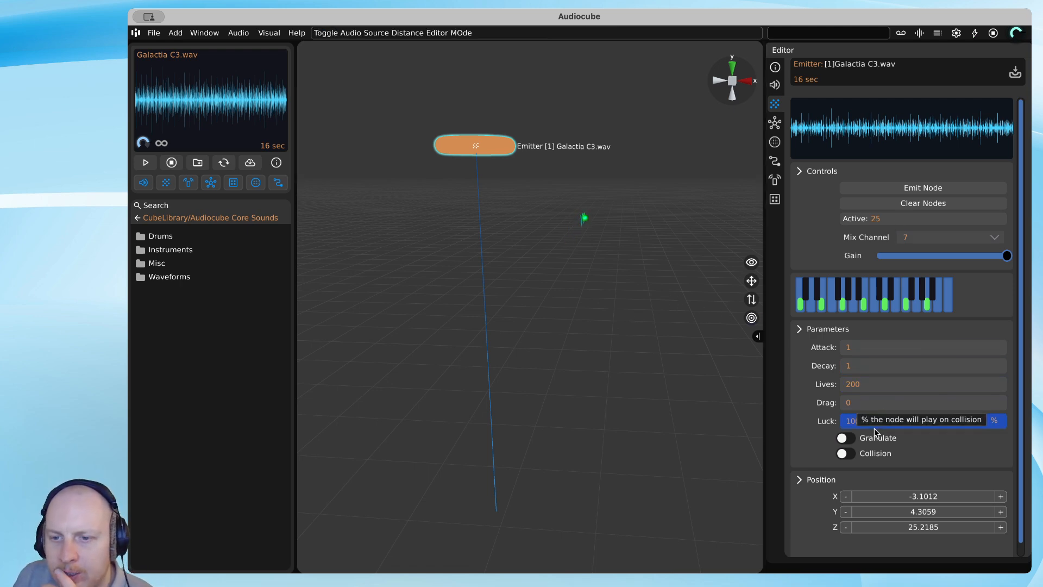
# Enable Collision on Emitter 1 and lower it to about X -2.56, Y 2.70, Z 24.82
pyautogui.click(855, 460)
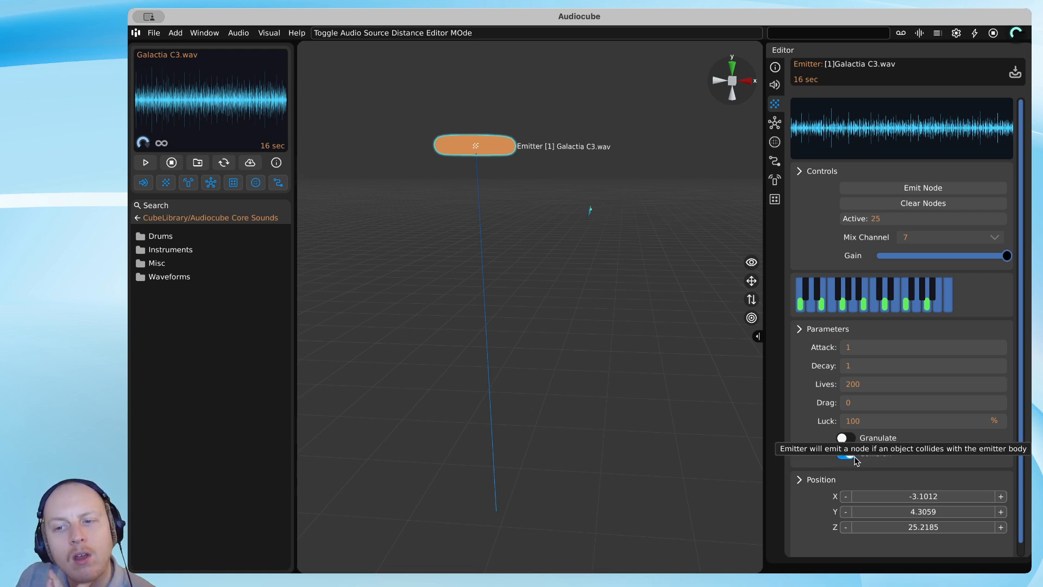
pyautogui.moveTo(493, 144); pyautogui.dragTo(517, 336)
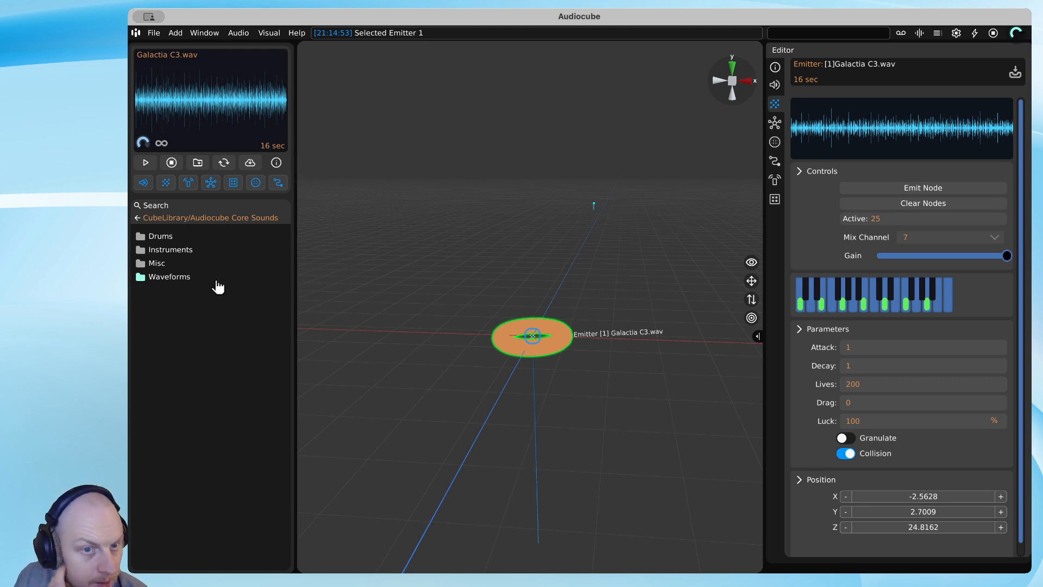
# Duplicate the Galactia C3 emitter and place the copy away from the original at about X 3.16, Y 3.78, Z 24.59
pyautogui.press('super+d')
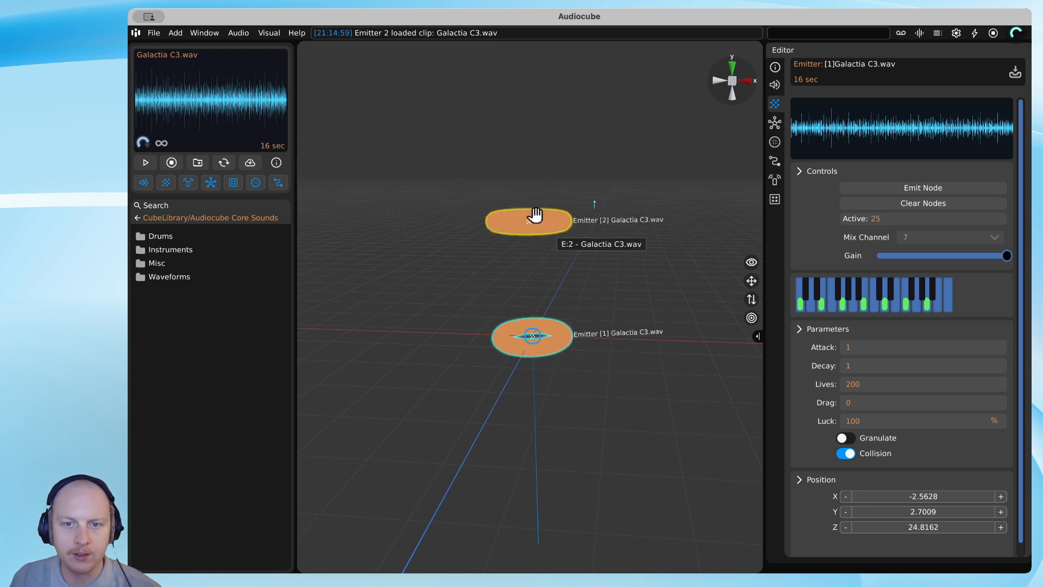
pyautogui.moveTo(536, 215); pyautogui.dragTo(710, 207)
pyautogui.press('d')
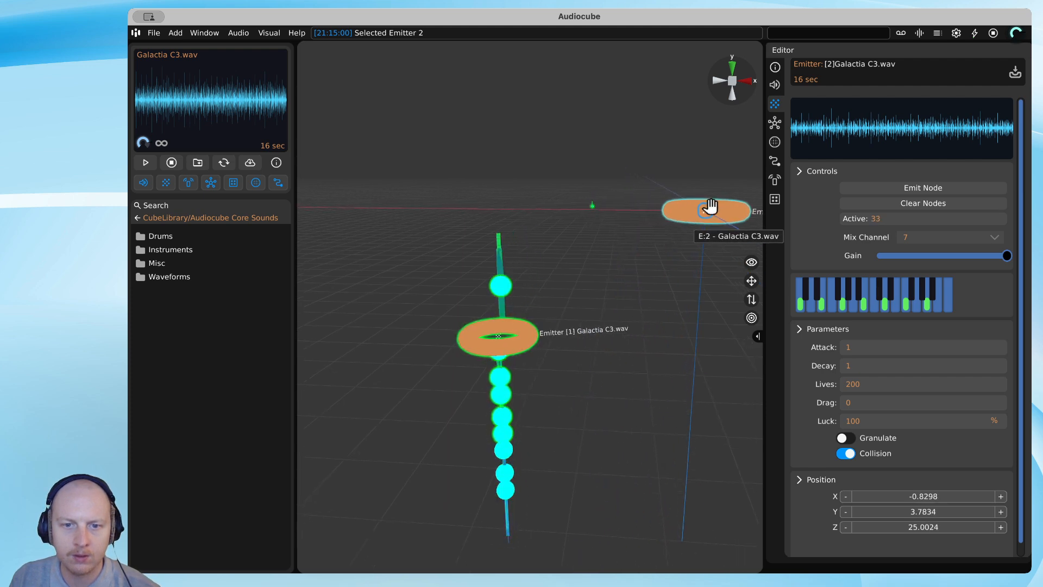
pyautogui.press('s')
pyautogui.press('s')
pyautogui.press('d')
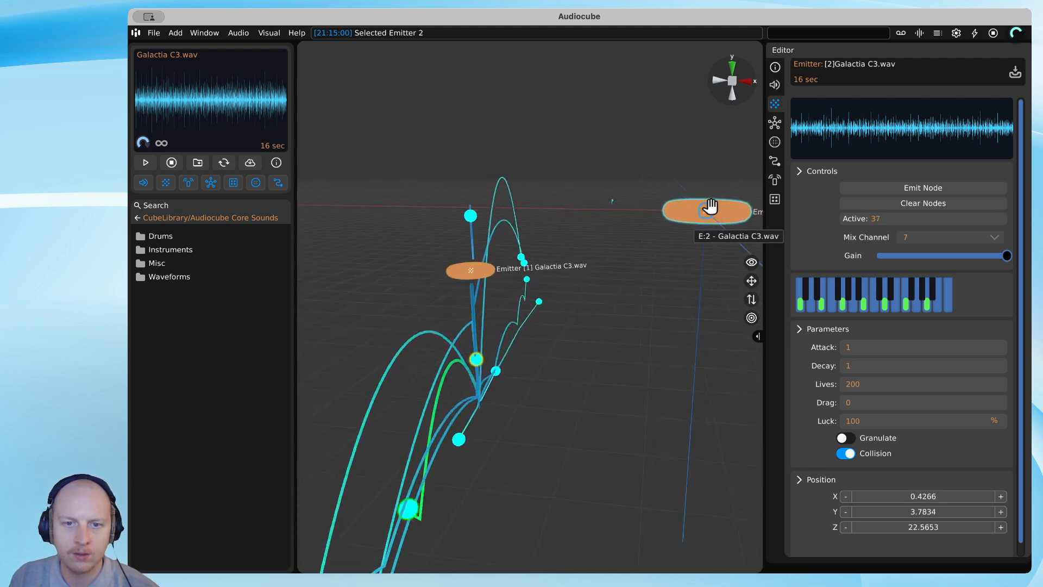
pyautogui.press('d')
pyautogui.moveTo(711, 206); pyautogui.dragTo(704, 208)
pyautogui.press('q')
pyautogui.press('d')
pyautogui.press('q')
pyautogui.press('d')
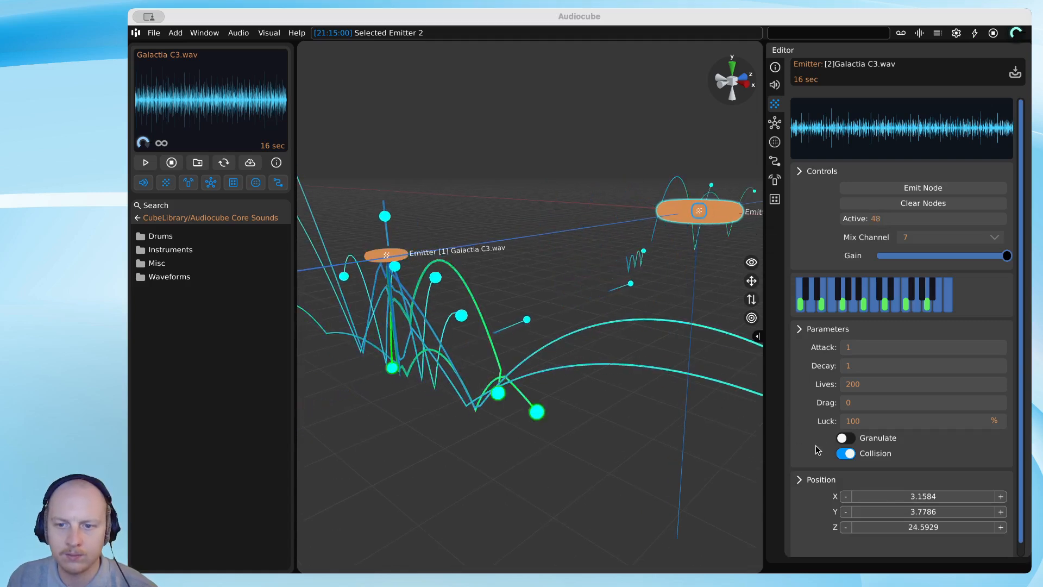
# Fly around Emitter 1 to examine how colliding nodes trigger new ones and where they travel
pyautogui.click(481, 321)
pyautogui.press('a')
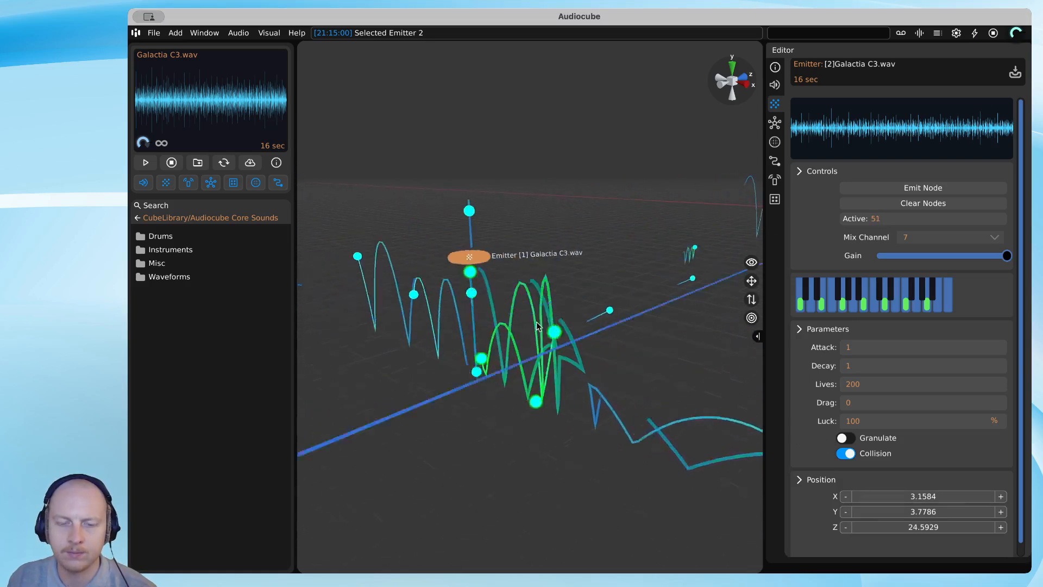
pyautogui.press('e')
pyautogui.press('s')
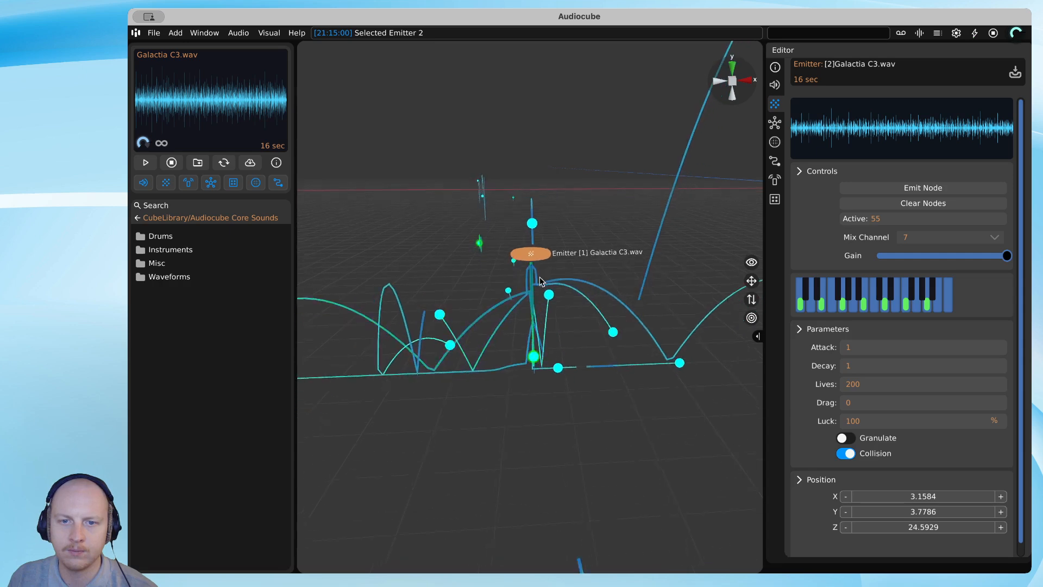
pyautogui.press('a')
pyautogui.press('d')
pyautogui.press('w')
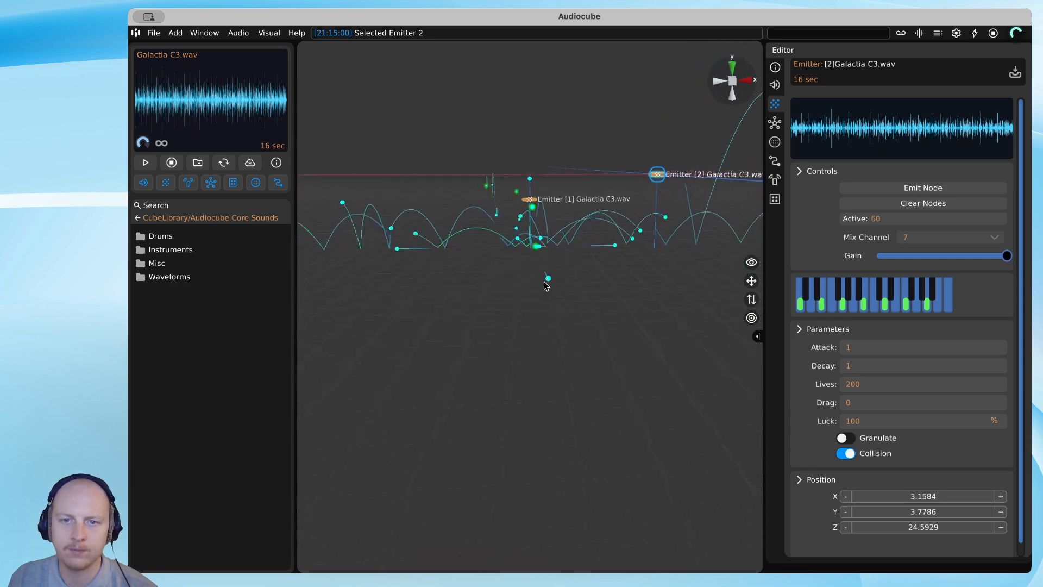
pyautogui.scroll(3, 677, 260)
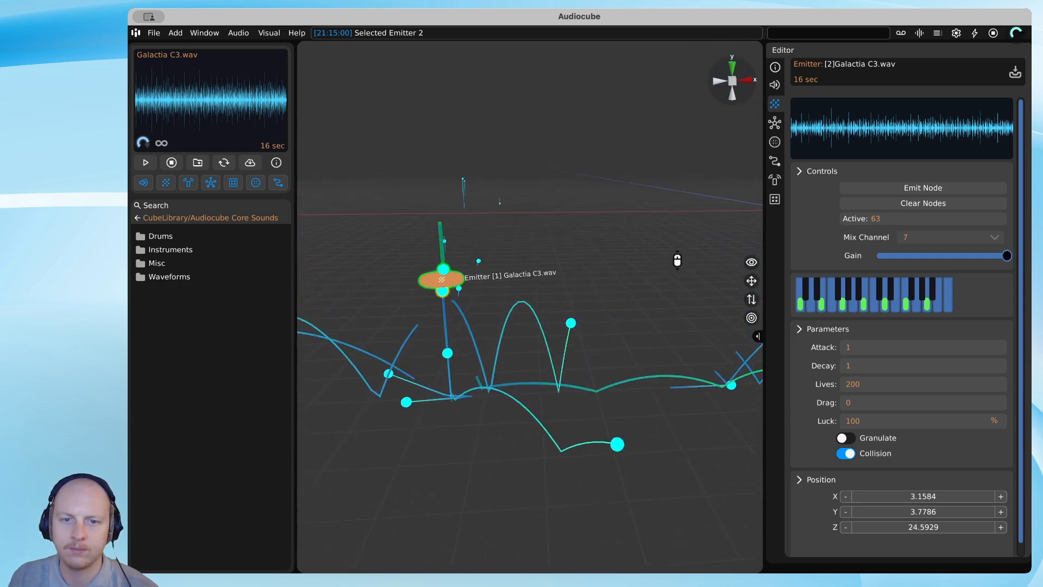
# Move Emitter 2 to about X 0.14, Y 3.46, Z 24.81 and stop all playback
pyautogui.press('s')
pyautogui.press('d')
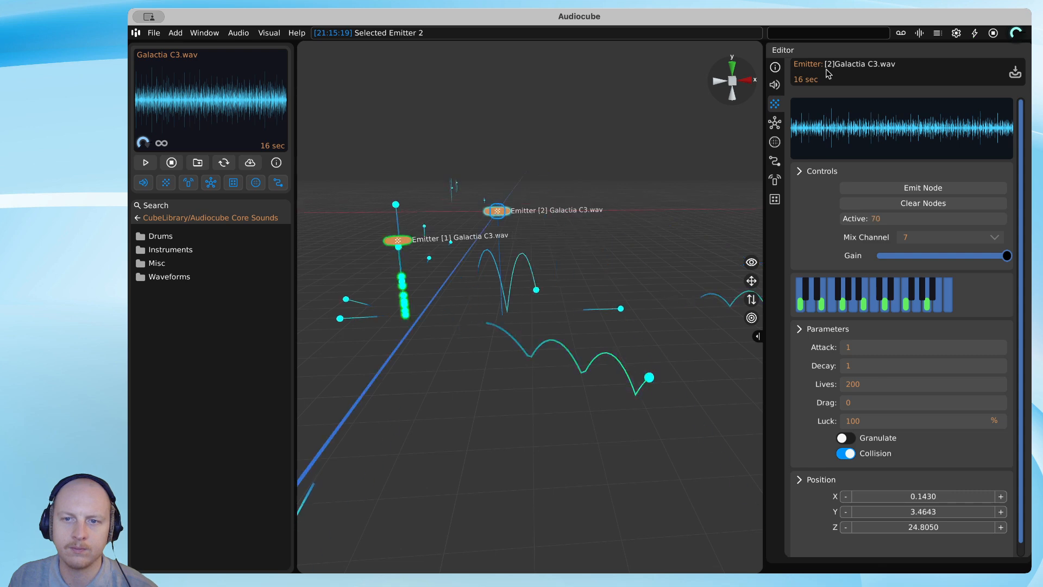
pyautogui.click(976, 32)
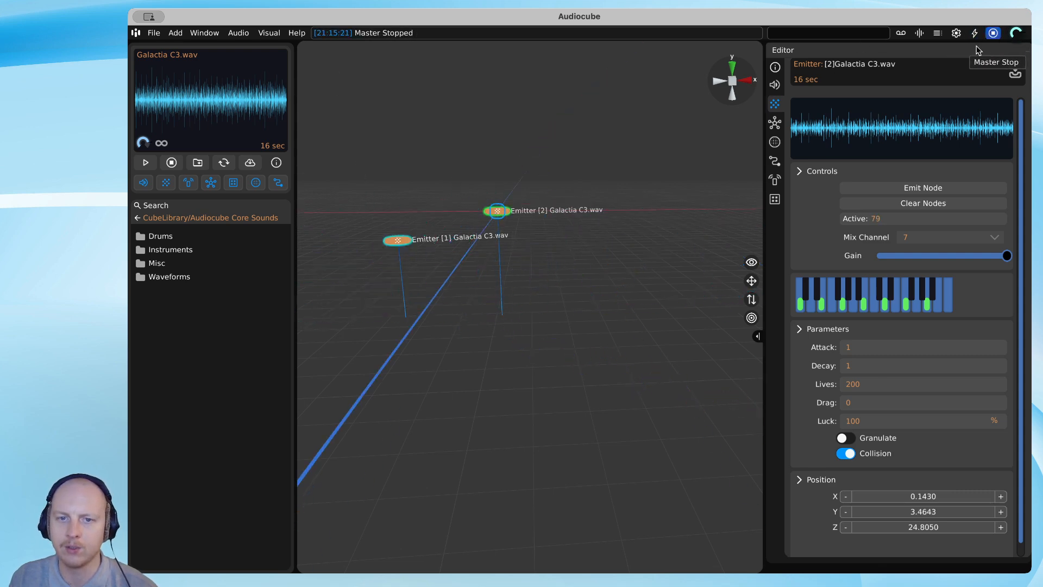
# Reposition Emitter 1 to about X -2.86, Y 2.75, Z 23.84, close to the path of the bouncing nodes
pyautogui.press('w')
pyautogui.press('a')
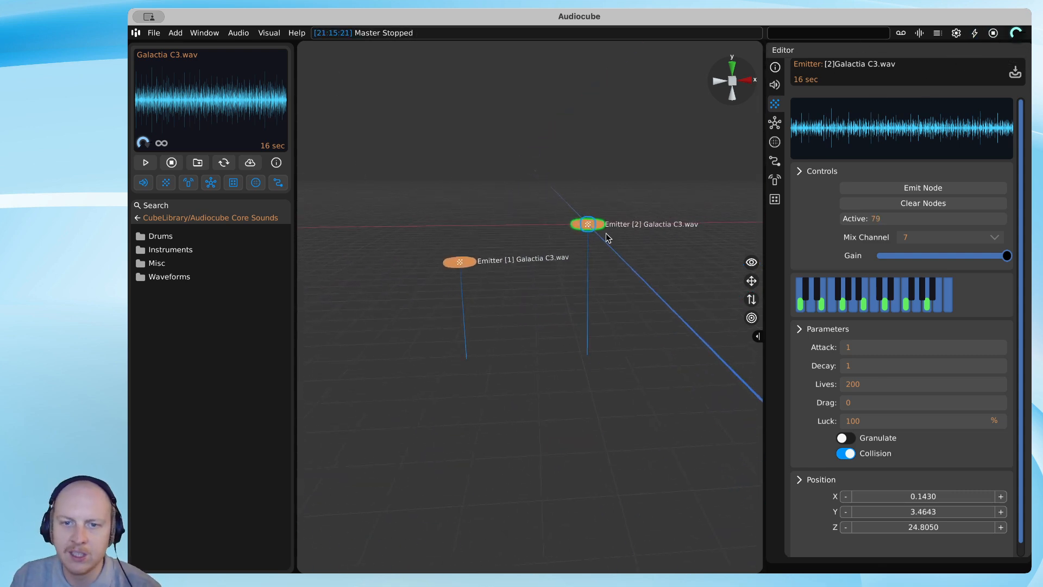
pyautogui.click(573, 220)
pyautogui.moveTo(573, 219); pyautogui.dragTo(534, 254)
pyautogui.press('w')
pyautogui.press('a')
pyautogui.press('s')
pyautogui.moveTo(506, 324); pyautogui.dragTo(515, 324)
pyautogui.press('a')
pyautogui.press('e')
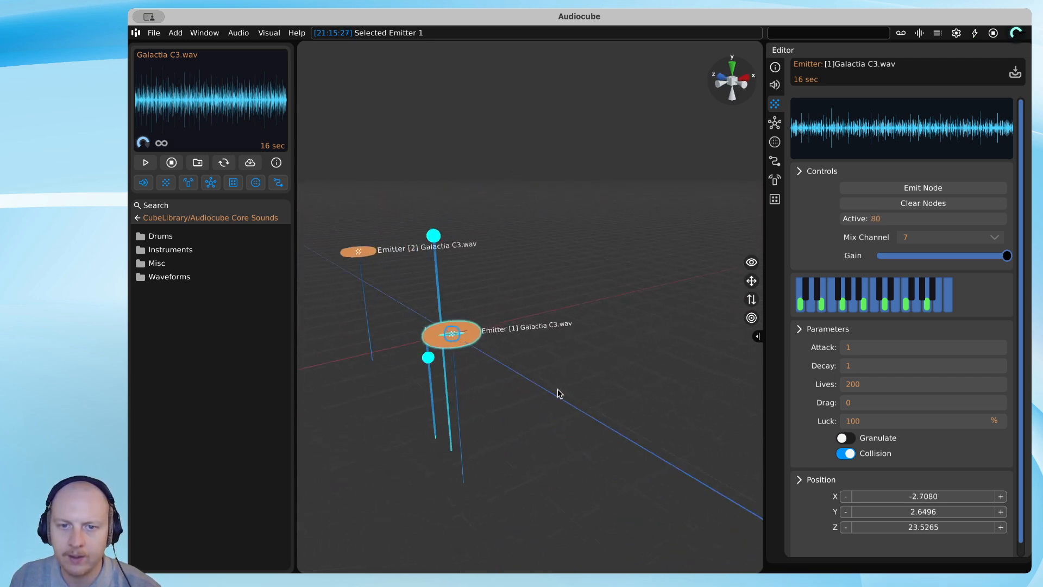
pyautogui.press('e')
pyautogui.moveTo(637, 328); pyautogui.dragTo(609, 320)
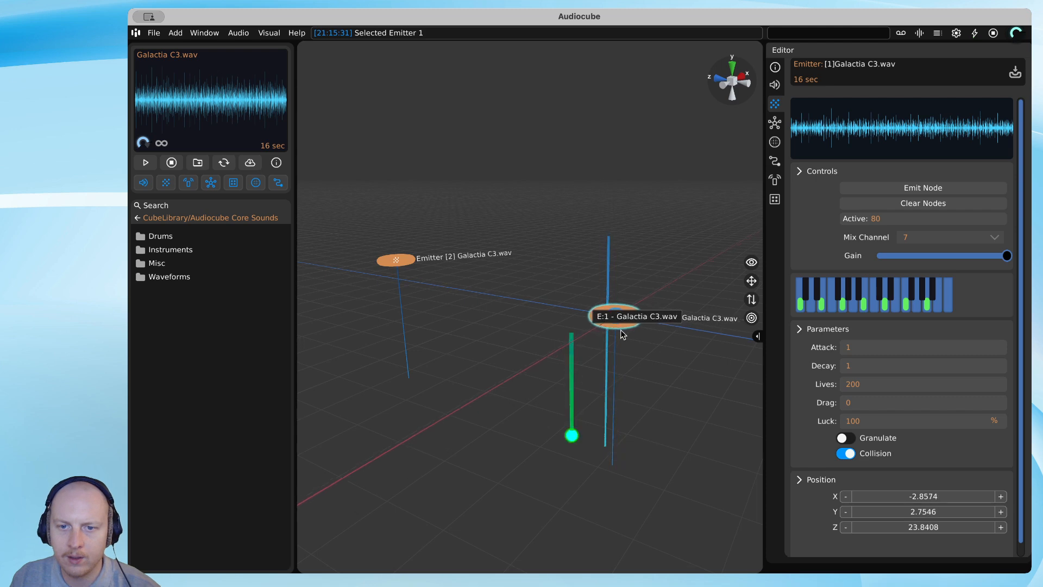
# Fine-tune Emitter 1 from above to about X -2.69, Y 2.80, Z 24.08 and watch the node collisions around it
pyautogui.press('a')
pyautogui.press('w')
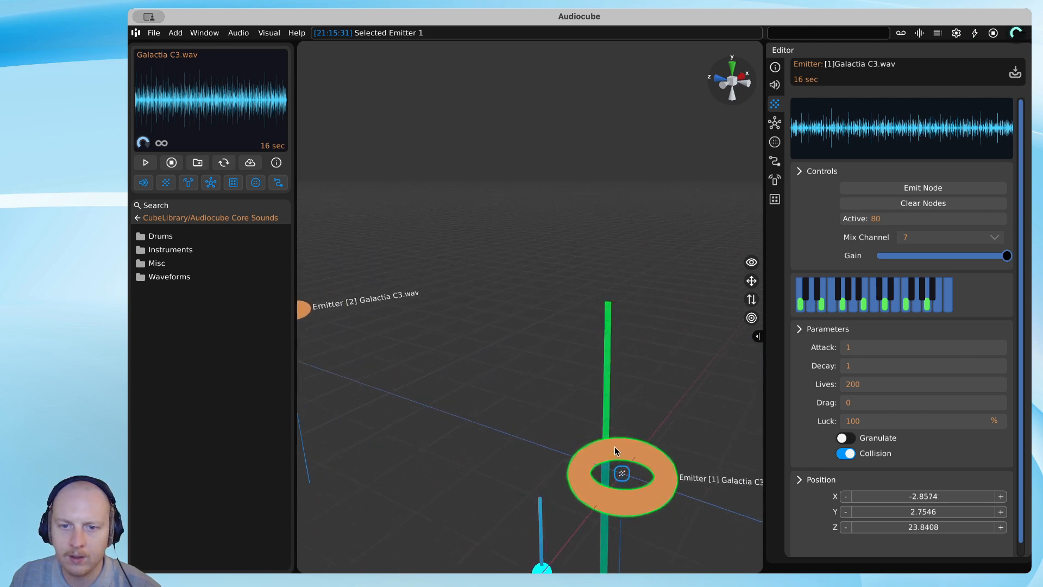
pyautogui.press('s')
pyautogui.press('w')
pyautogui.press('d')
pyautogui.press('e')
pyautogui.moveTo(577, 401); pyautogui.dragTo(352, 221, button='right')
pyautogui.moveTo(489, 347); pyautogui.dragTo(476, 348)
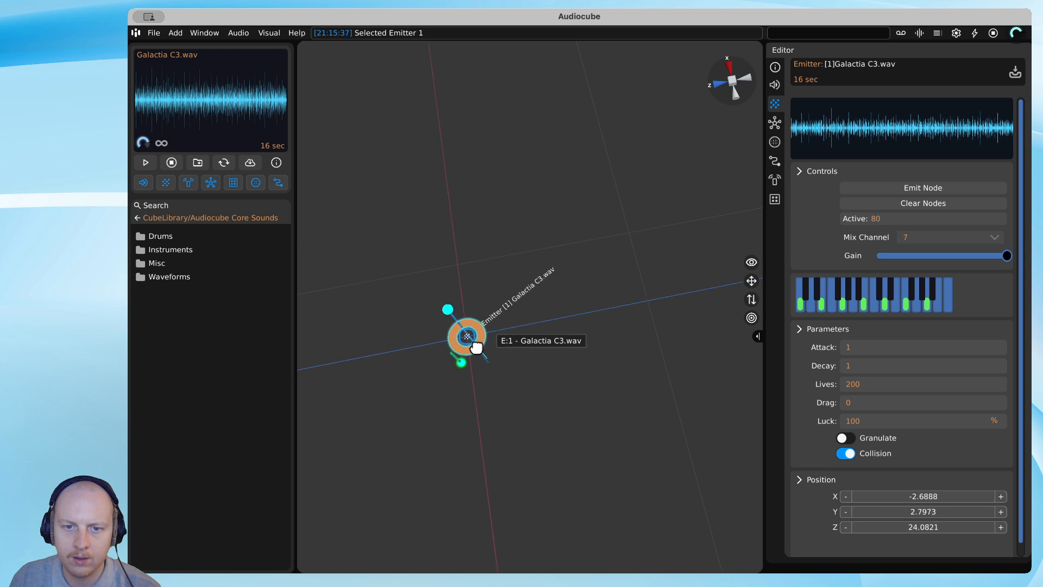
pyautogui.moveTo(502, 357); pyautogui.dragTo(543, 261, button='right')
pyautogui.press('d')
pyautogui.moveTo(641, 348); pyautogui.dragTo(582, 293, button='right')
pyautogui.press('e')
pyautogui.press('s')
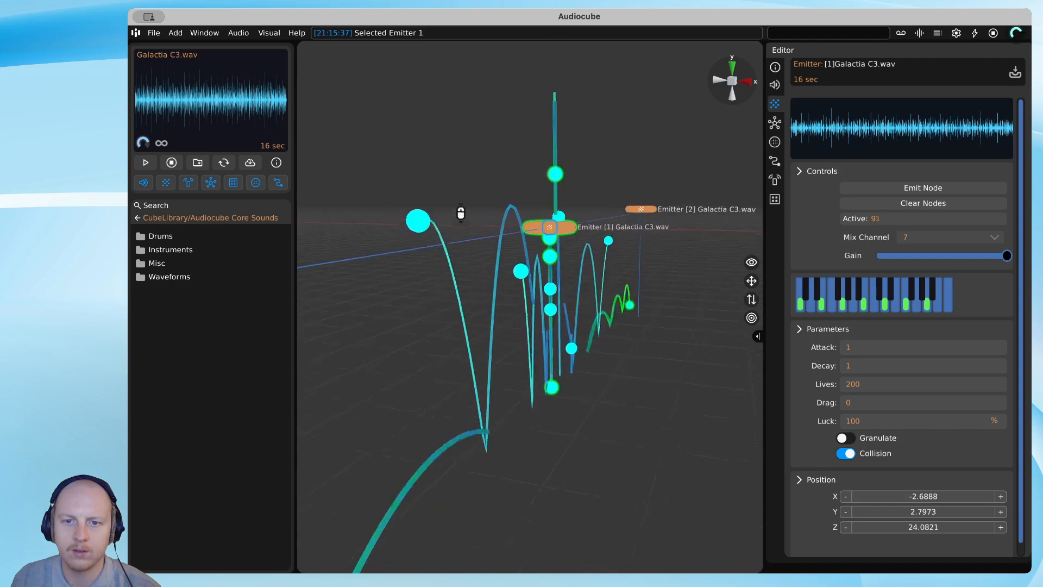
# Turn the Spatial Acoustics simulation on and back off to compare the sound
pyautogui.click(238, 33)
pyautogui.moveTo(261, 87)
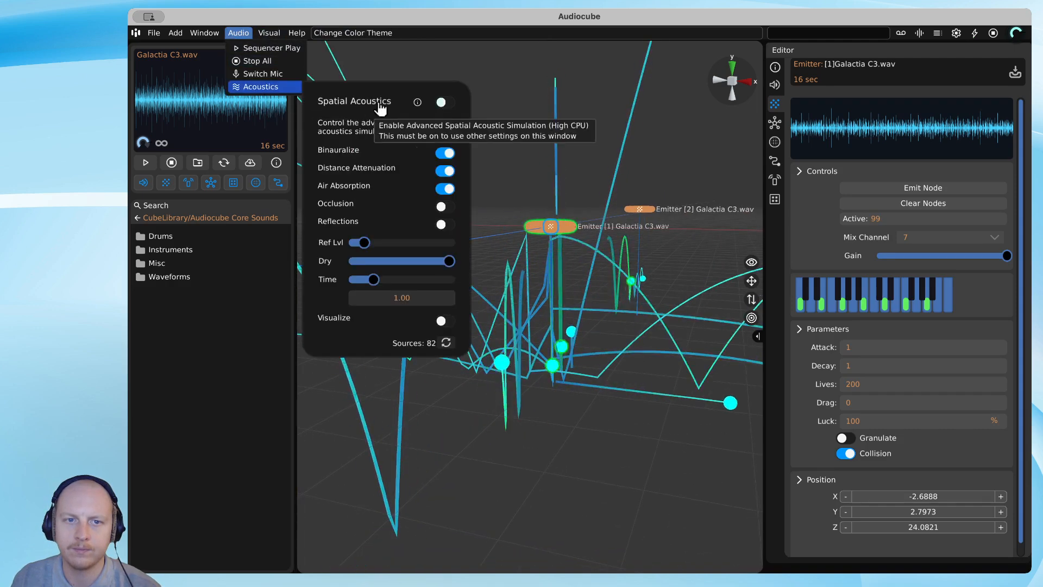
pyautogui.click(447, 103)
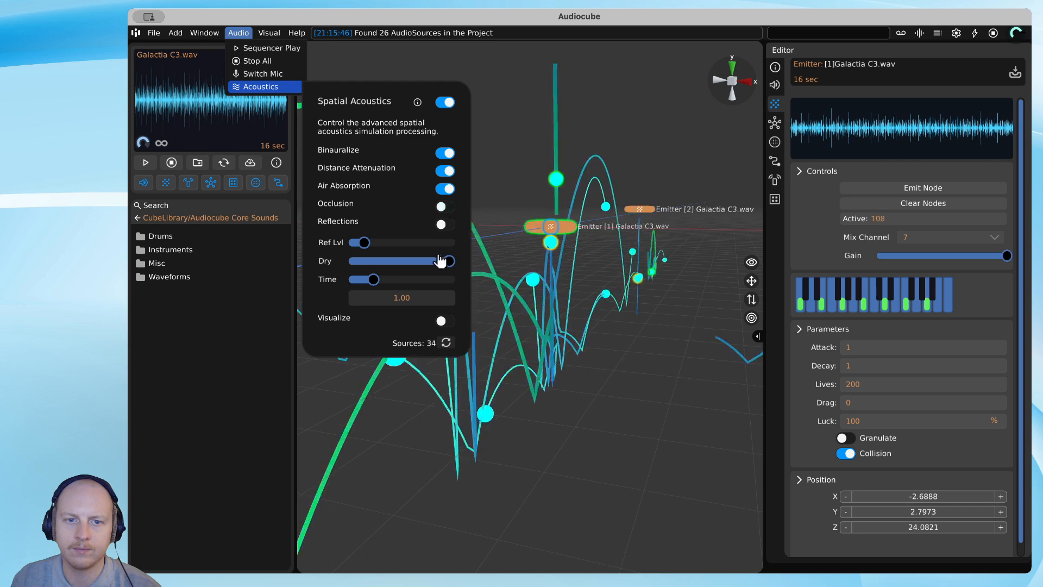
pyautogui.click(450, 105)
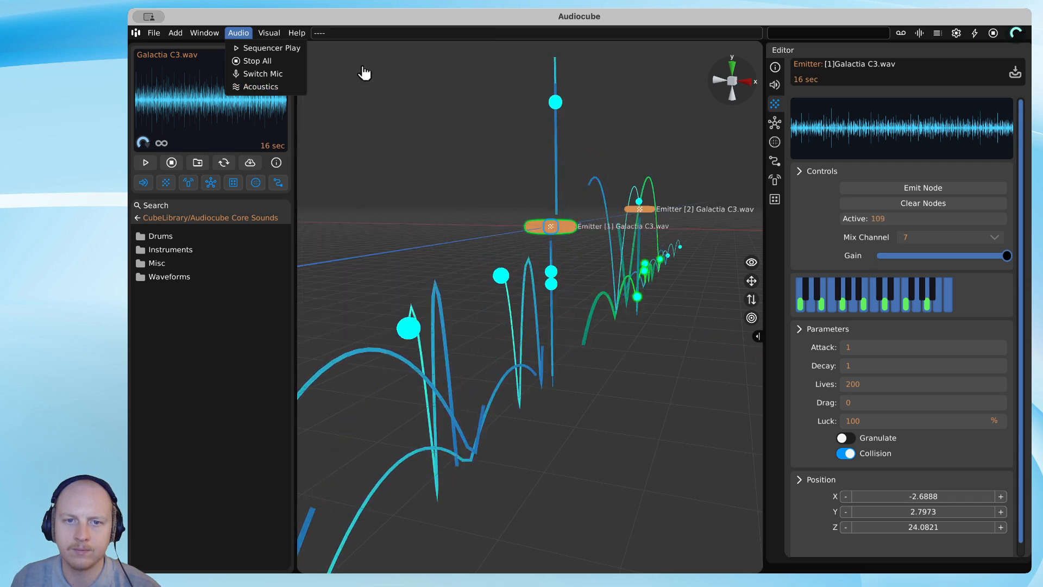
pyautogui.click(241, 33)
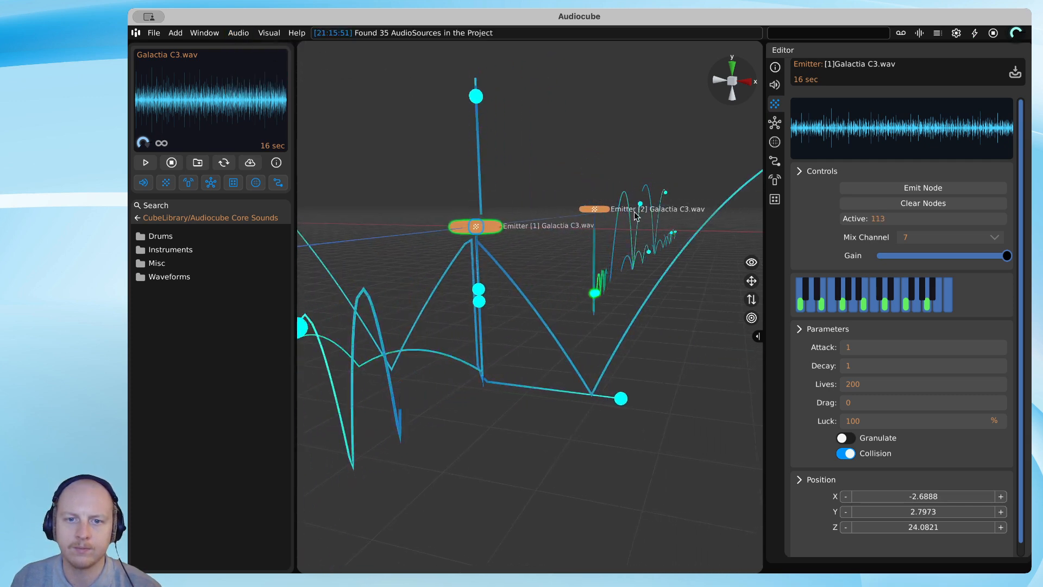
# Stop all playback and raise Emitter 1 to about X -2.66, Y 3.39, Z 24.22
pyautogui.click(993, 34)
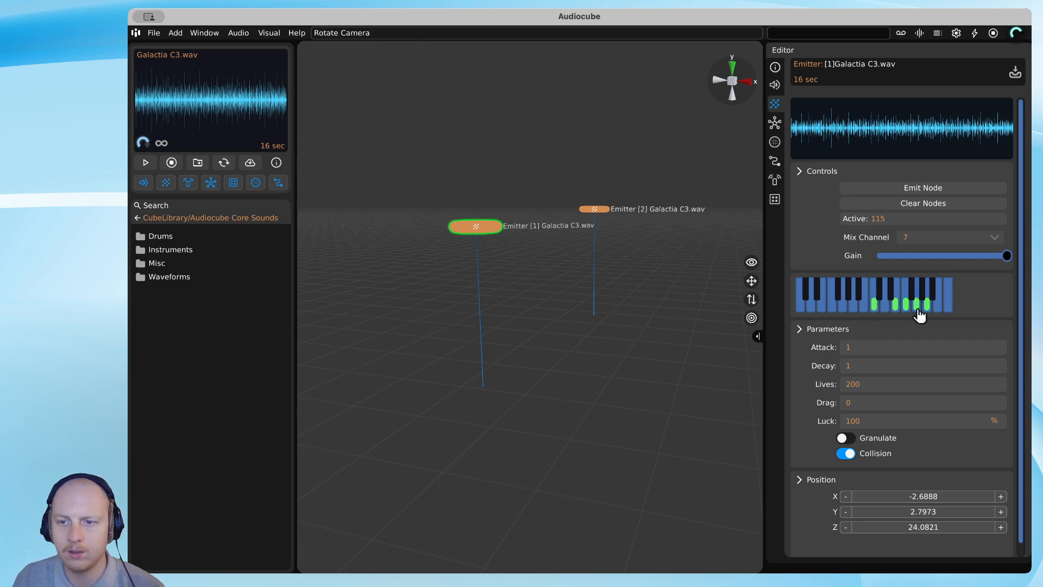
pyautogui.moveTo(475, 221); pyautogui.dragTo(486, 181)
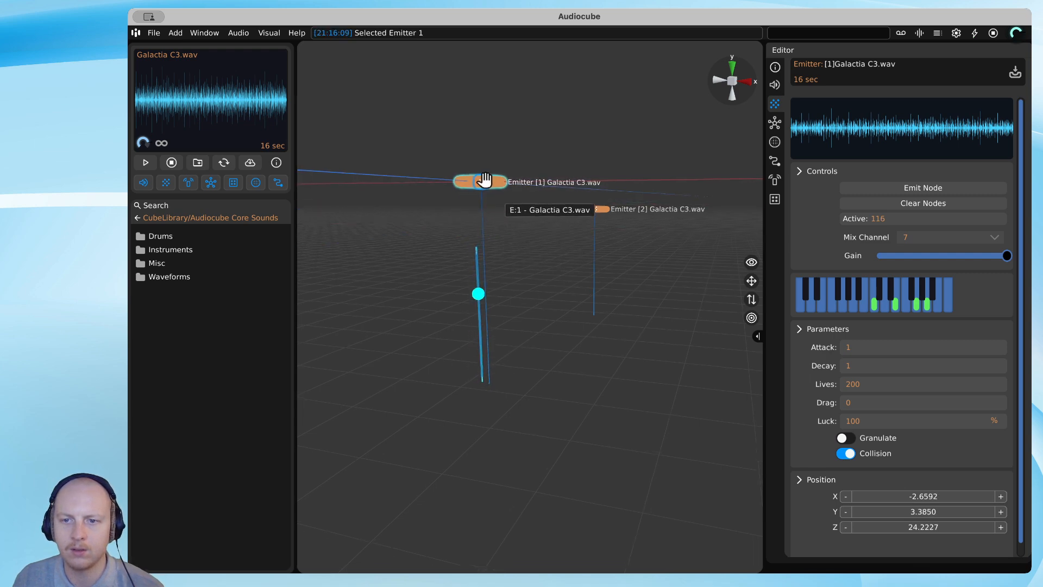
pyautogui.scroll(5, 598, 198)
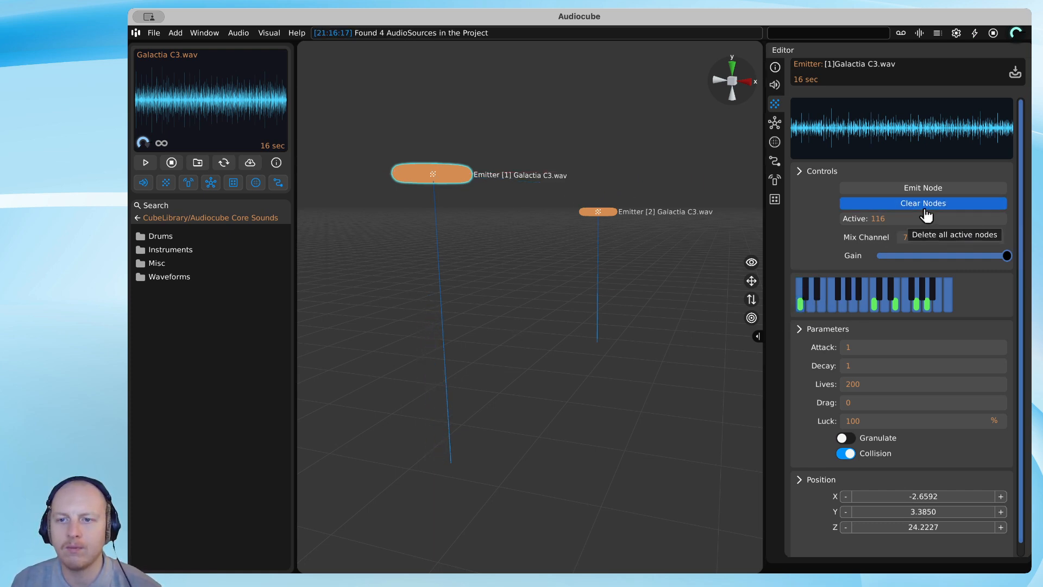
# Emit a test node from Emitter 1, clear the nodes and lower the emitter to about X -2.46, Y 2.68, Z 24.13
pyautogui.click(927, 190)
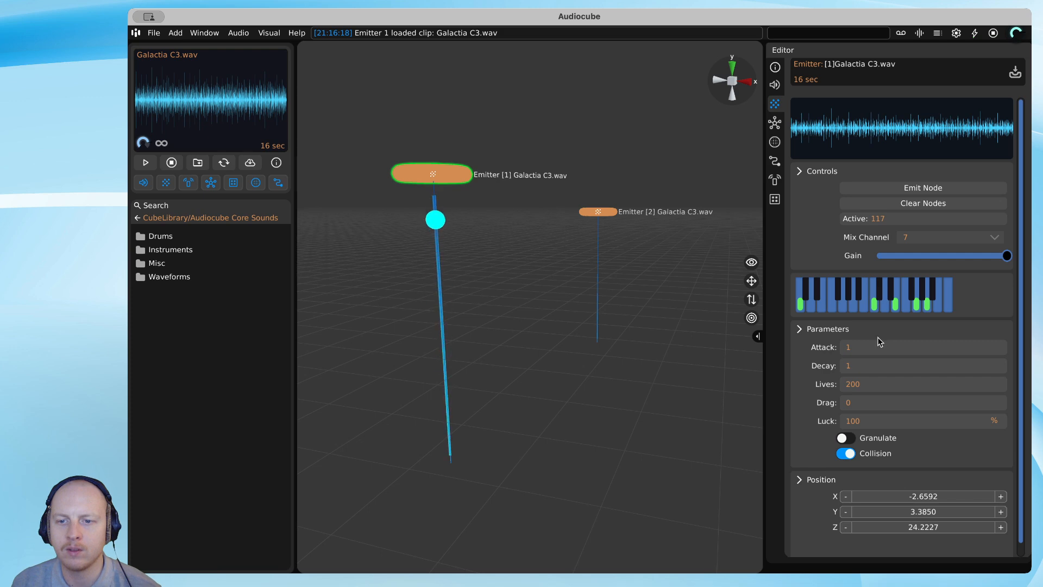
pyautogui.click(924, 203)
pyautogui.moveTo(444, 164); pyautogui.dragTo(462, 244)
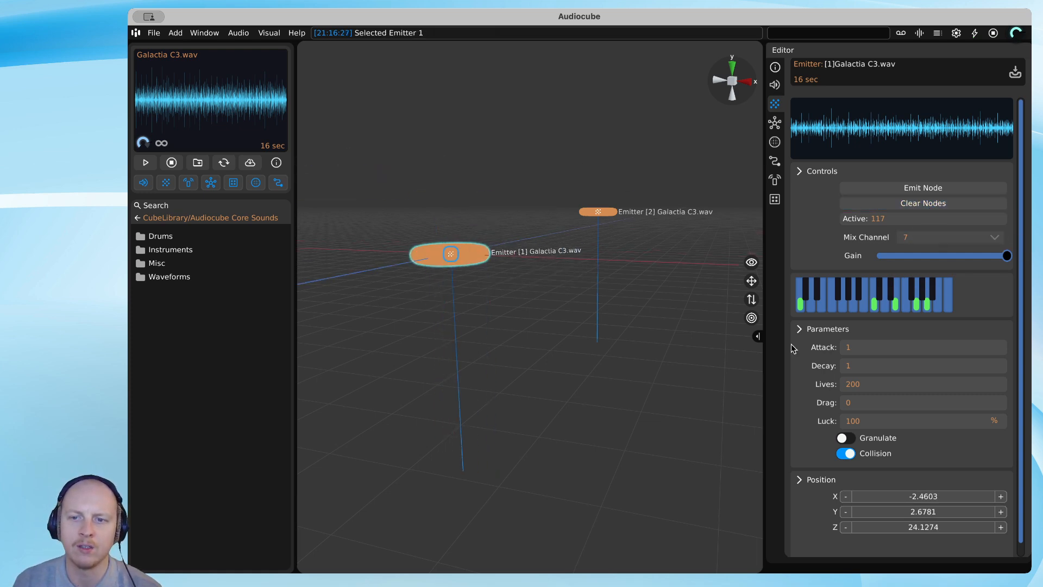
# Enable Granulate on Emitter 1 and set a playback range from about 3.65 to 10.78 sec in the sample
pyautogui.click(852, 438)
pyautogui.click(849, 441)
pyautogui.click(849, 443)
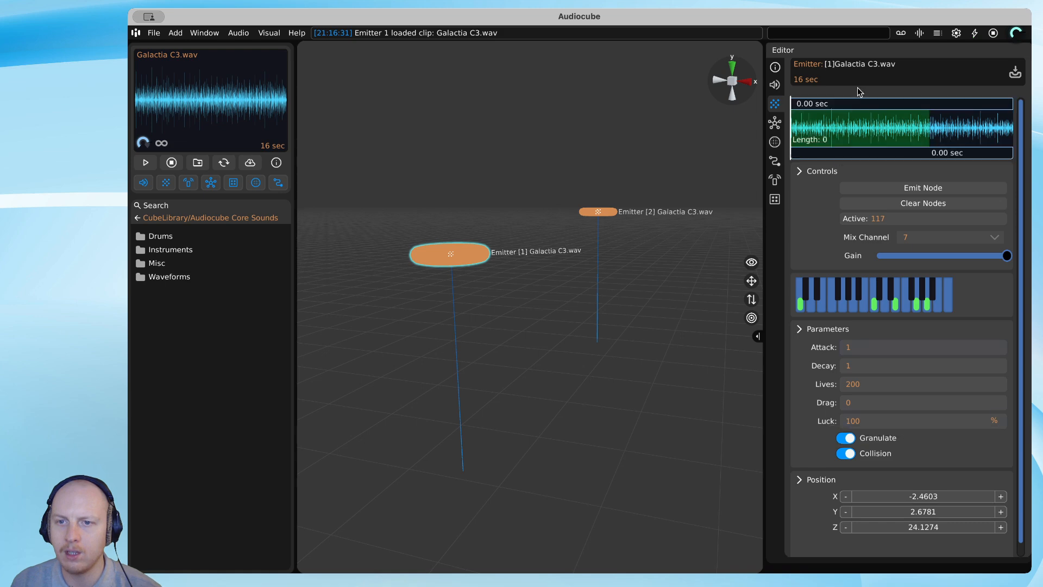
pyautogui.moveTo(813, 109); pyautogui.dragTo(846, 105)
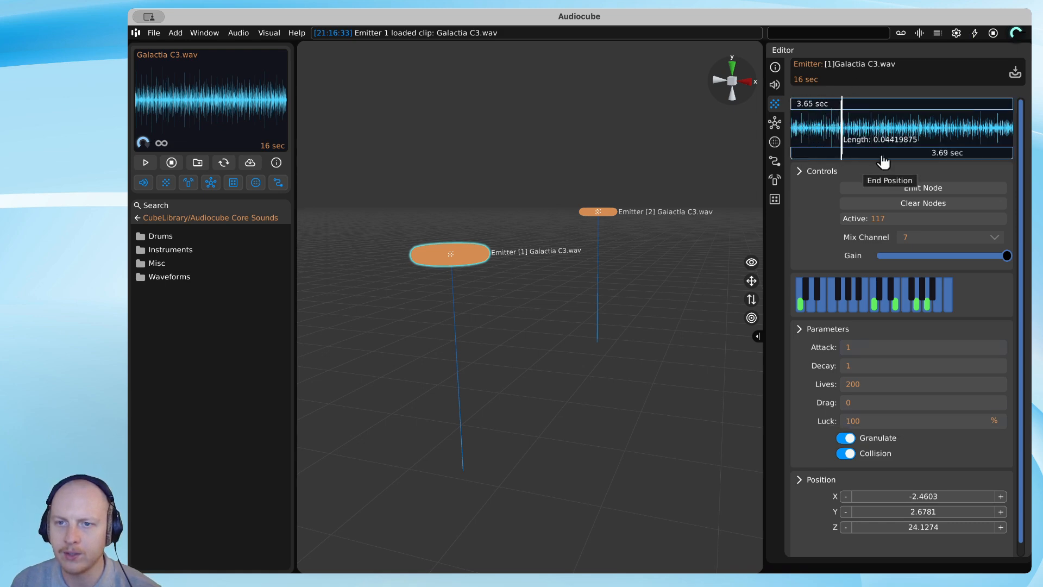
pyautogui.moveTo(883, 162); pyautogui.dragTo(942, 153)
# Adjust Emitter 1's granulation range to start at 2.52 sec and end at 11.34 sec
pyautogui.moveTo(837, 113)
pyautogui.mouseDown()
pyautogui.moveTo(886, 110)
pyautogui.moveTo(847, 110)
pyautogui.moveTo(926, 152)
pyautogui.moveTo(849, 129)
pyautogui.mouseUp()
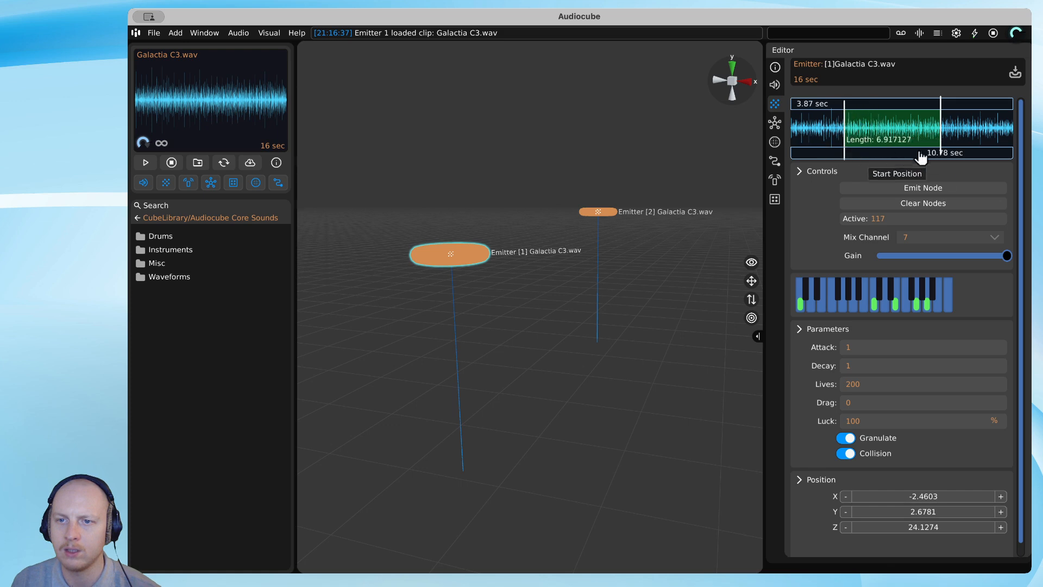
pyautogui.moveTo(941, 156)
pyautogui.mouseDown()
pyautogui.moveTo(919, 163)
pyautogui.moveTo(967, 165)
pyautogui.moveTo(923, 159)
pyautogui.mouseUp()
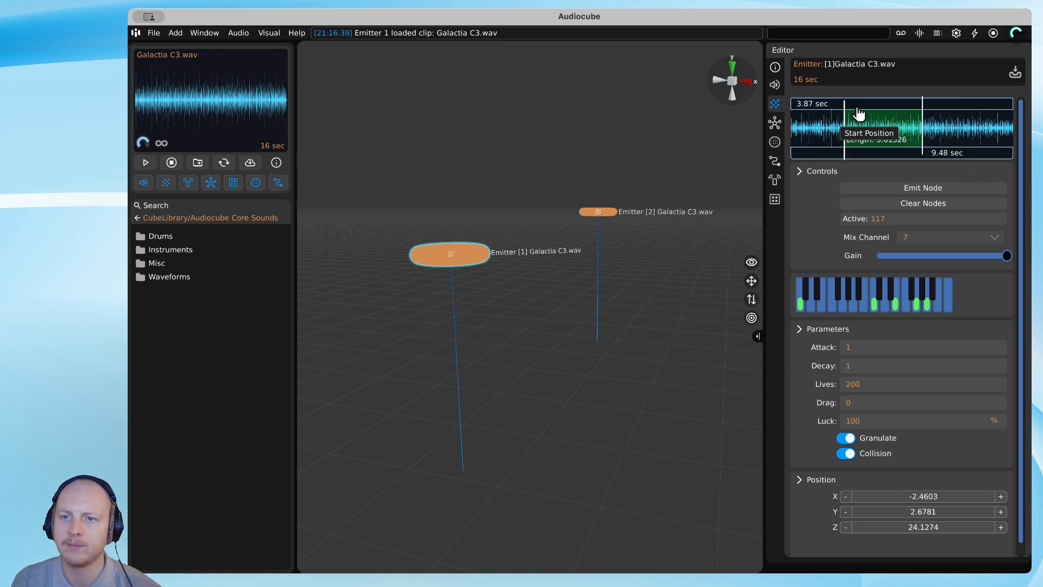
pyautogui.moveTo(859, 113)
pyautogui.mouseDown()
pyautogui.moveTo(821, 106)
pyautogui.moveTo(846, 143)
pyautogui.mouseUp()
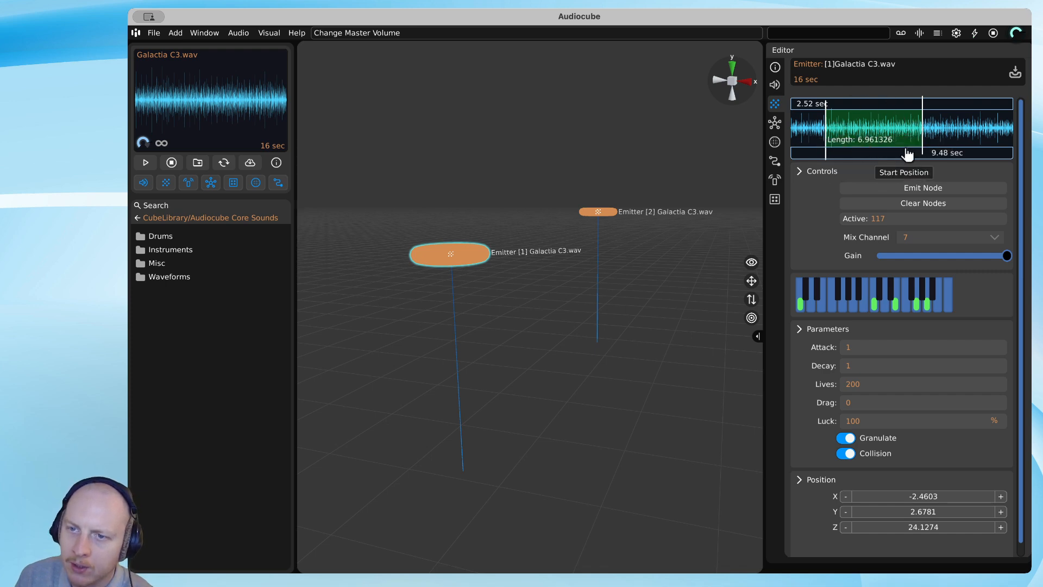
pyautogui.moveTo(907, 153); pyautogui.dragTo(943, 147)
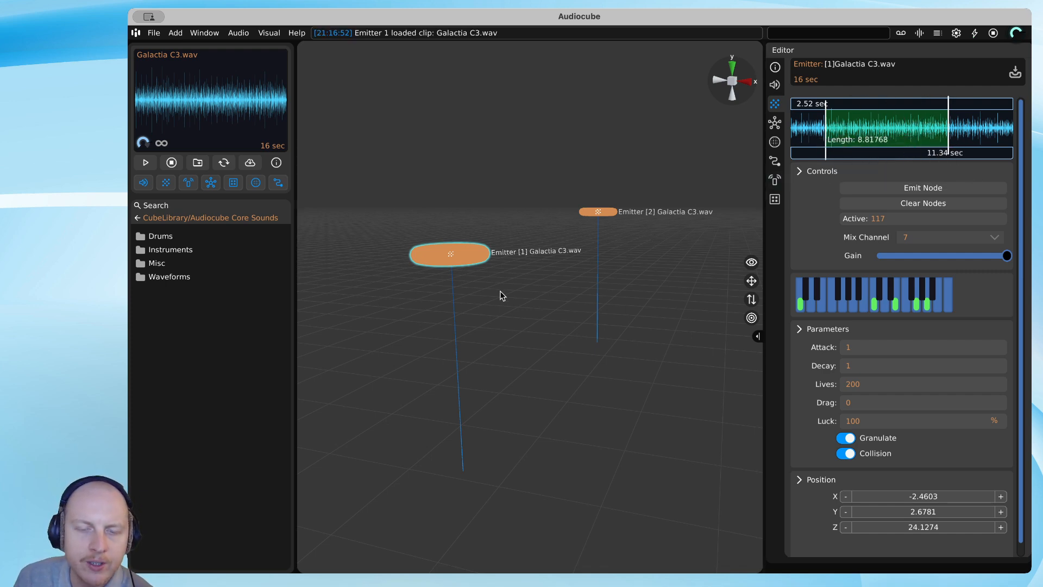
# Move Emitter 1 next to Emitter 2 and load String Qrt Legato - C2.wav from the Instruments folder into it
pyautogui.moveTo(476, 251); pyautogui.dragTo(594, 220)
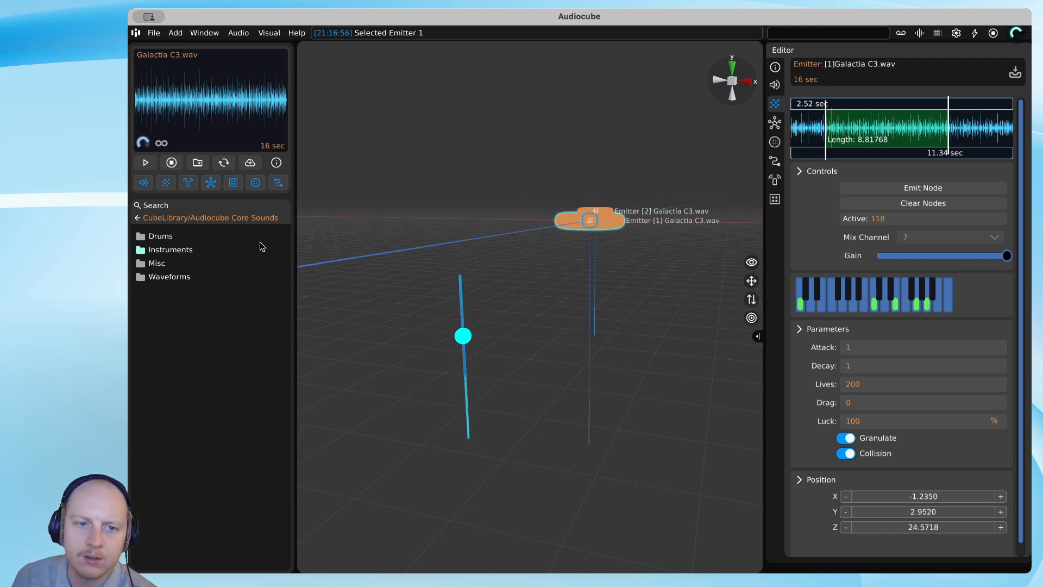
pyautogui.click(185, 251)
pyautogui.click(182, 252)
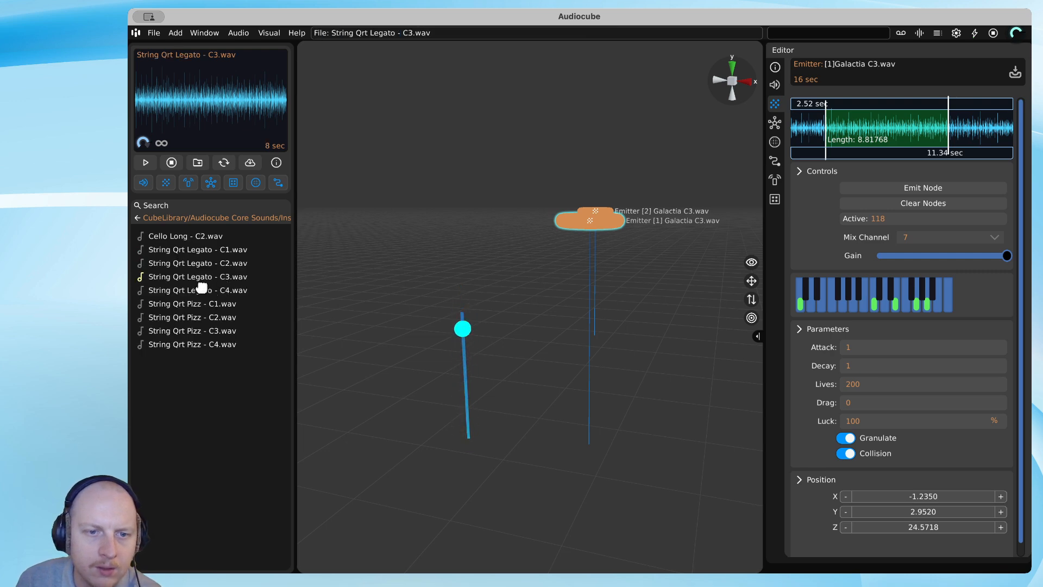
pyautogui.click(185, 266)
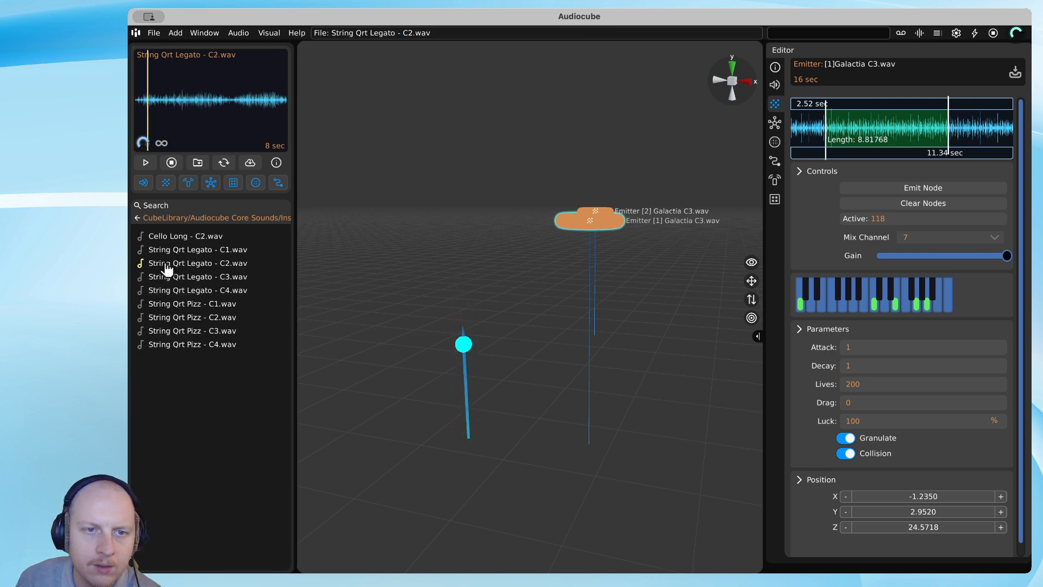
pyautogui.moveTo(167, 269); pyautogui.dragTo(590, 220)
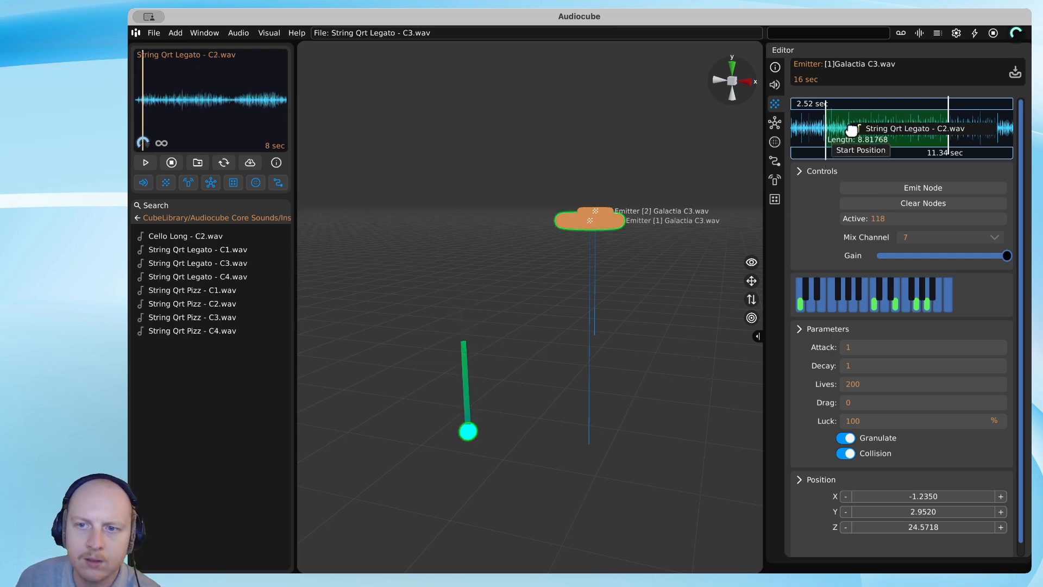
# Emit a node, move Emitter 1 to about X -2.45, Y 3.01, Z 24.21 and shorten its range to end at 3.39 sec
pyautogui.click(911, 188)
pyautogui.moveTo(605, 228); pyautogui.dragTo(508, 257)
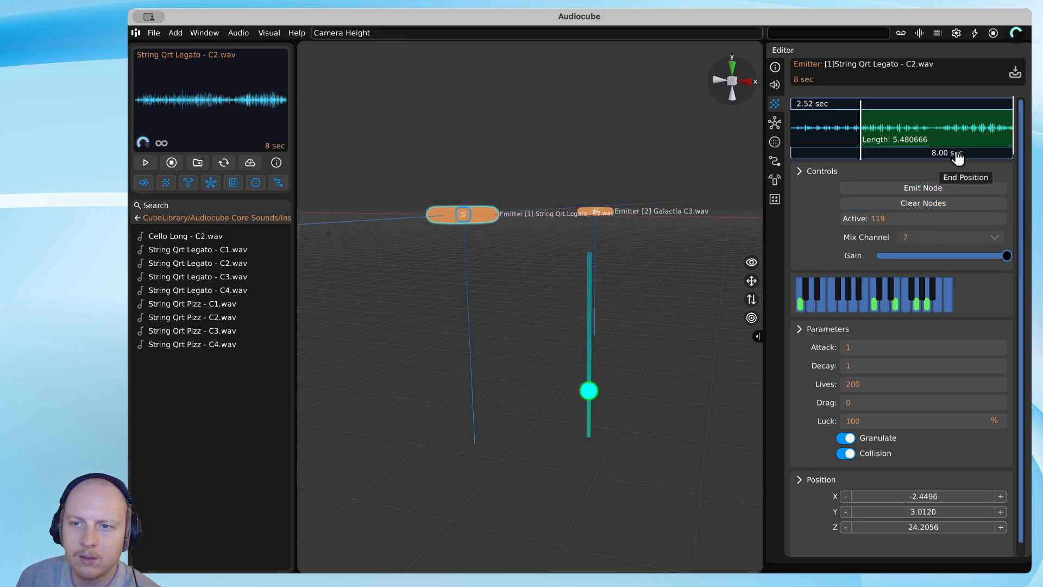
pyautogui.moveTo(962, 153); pyautogui.dragTo(886, 154)
# Set Emitter 1's attack and decay to 0, clear the active nodes and emit a fresh node
pyautogui.click(859, 352)
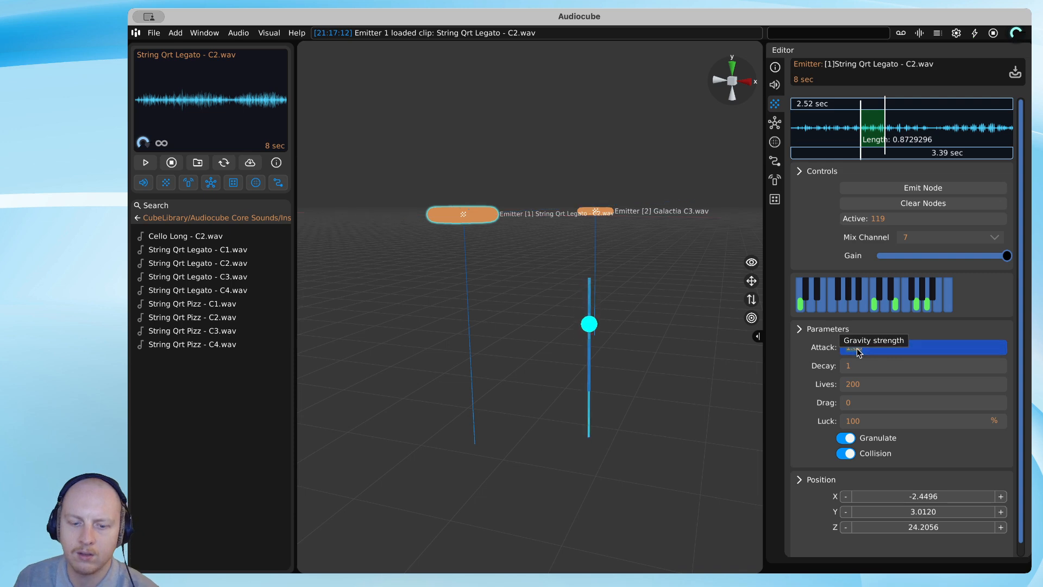
pyautogui.click(877, 370)
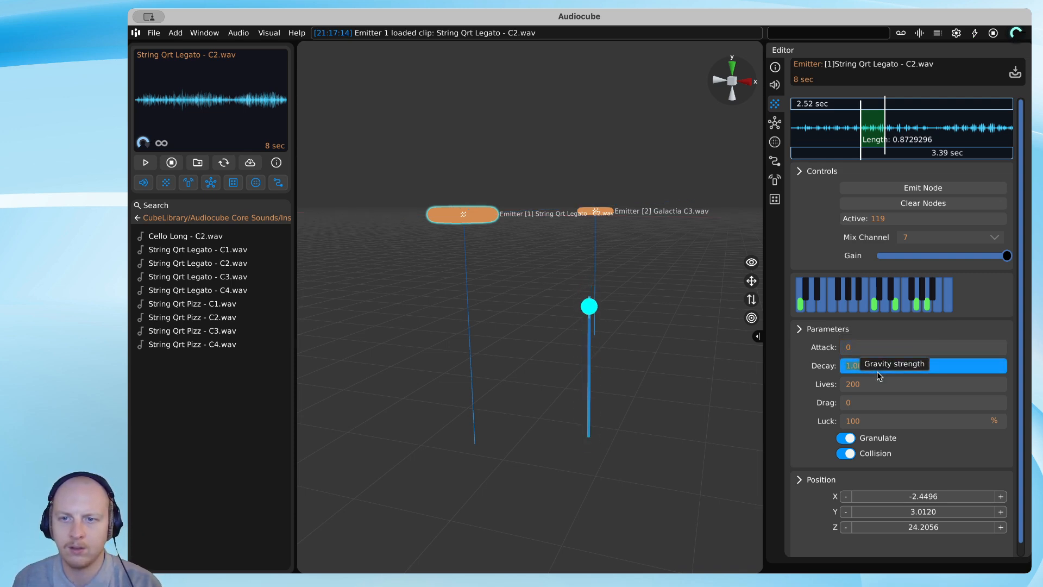
pyautogui.write('0')
pyautogui.click(880, 204)
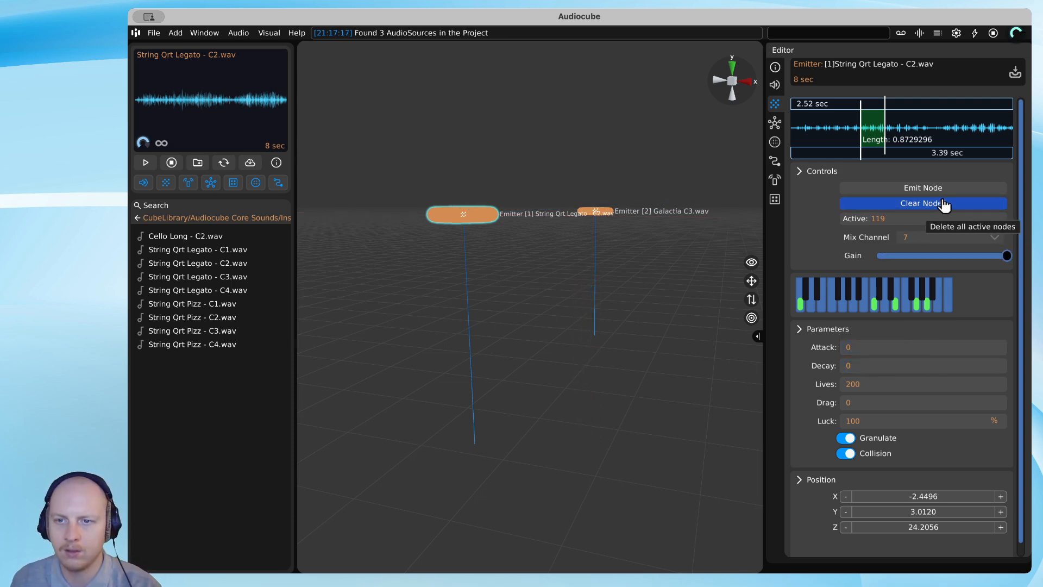
pyautogui.click(932, 192)
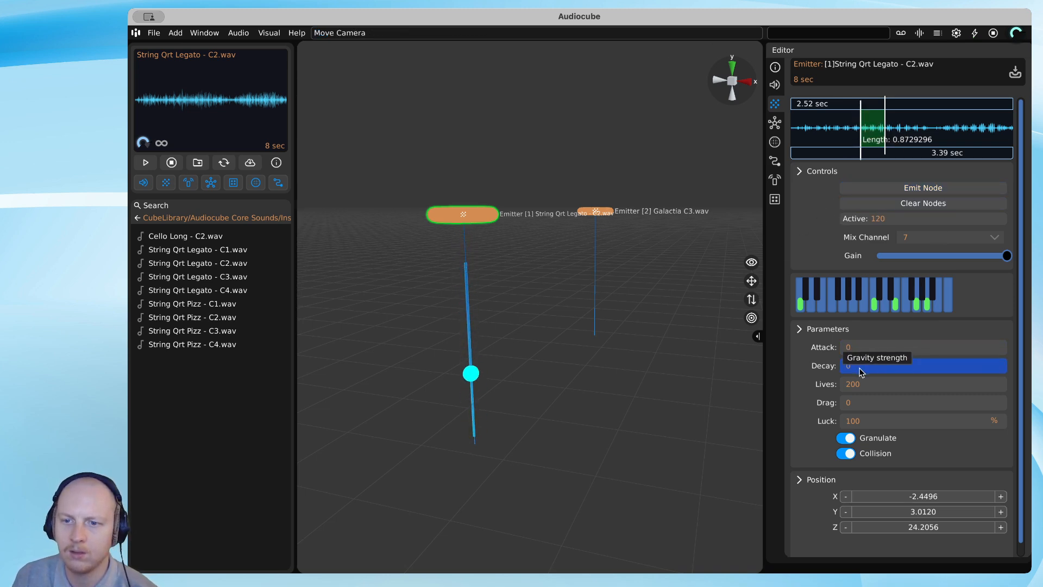
# Set Emitter 1's attack and decay to 0.1 and its granulation range to 1.65–4.49 sec
pyautogui.moveTo(860, 372); pyautogui.dragTo(864, 371)
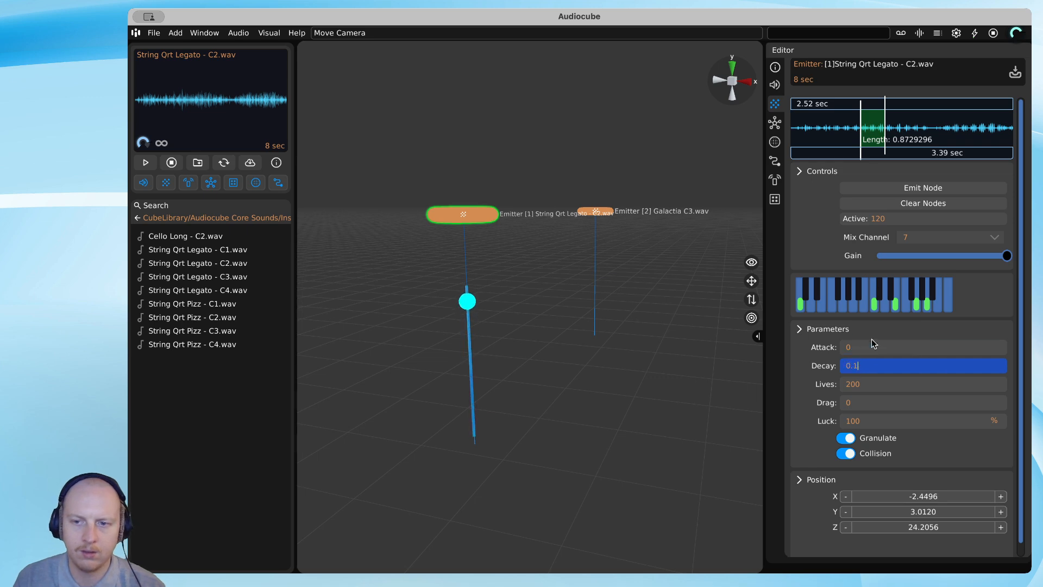
pyautogui.click(867, 348)
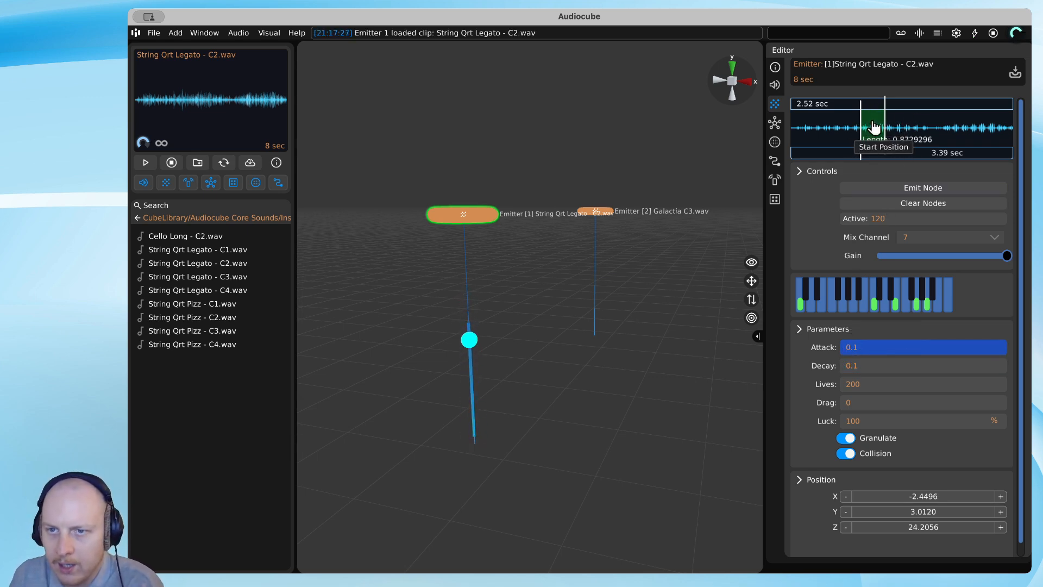
pyautogui.moveTo(872, 113); pyautogui.dragTo(916, 110)
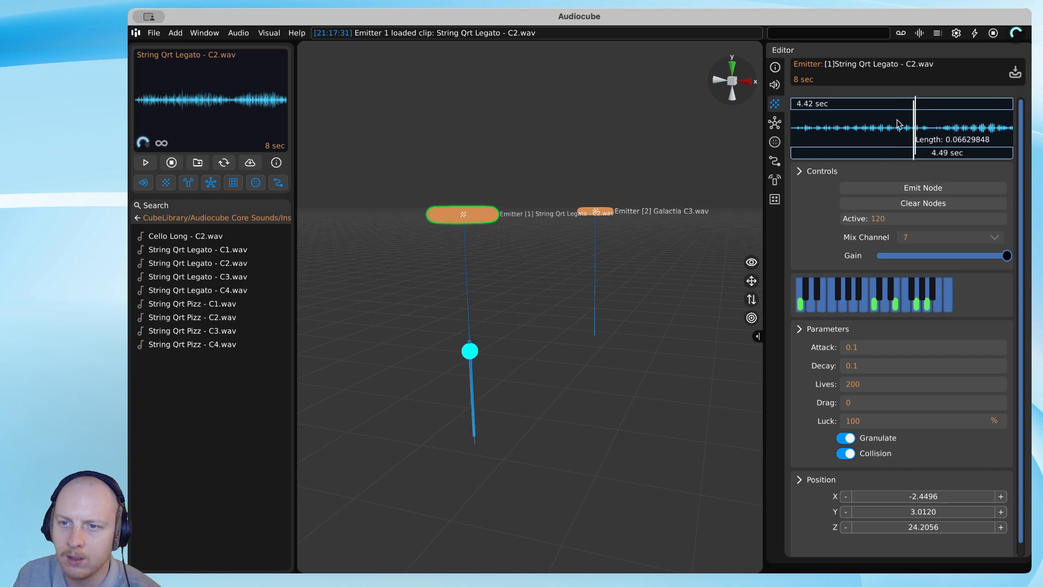
pyautogui.moveTo(851, 117); pyautogui.dragTo(835, 103)
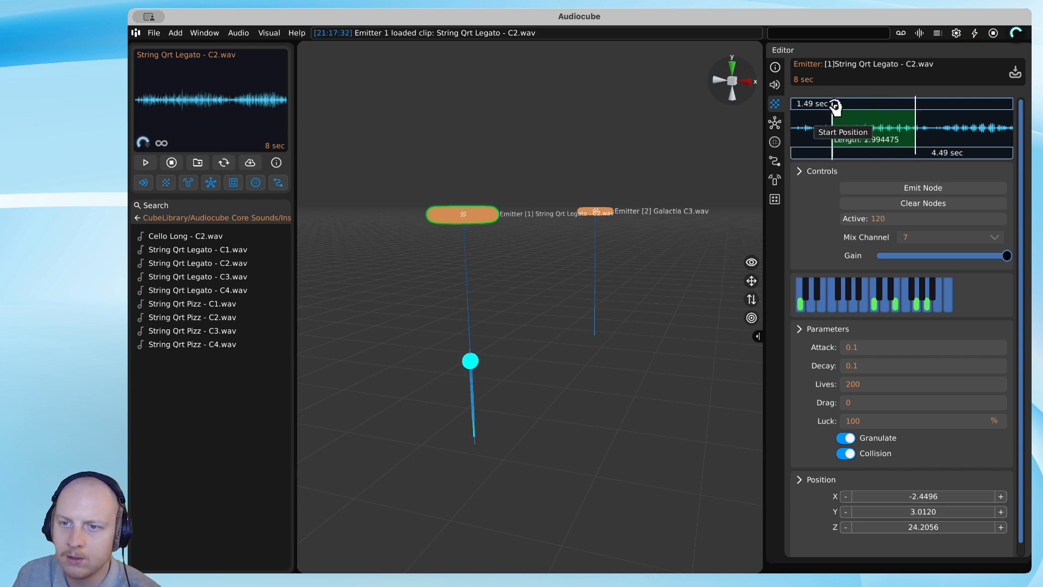
# Emit repeated bursts of nodes from Emitter 1 so they collide and scatter
pyautogui.click(923, 187)
pyautogui.click(922, 189)
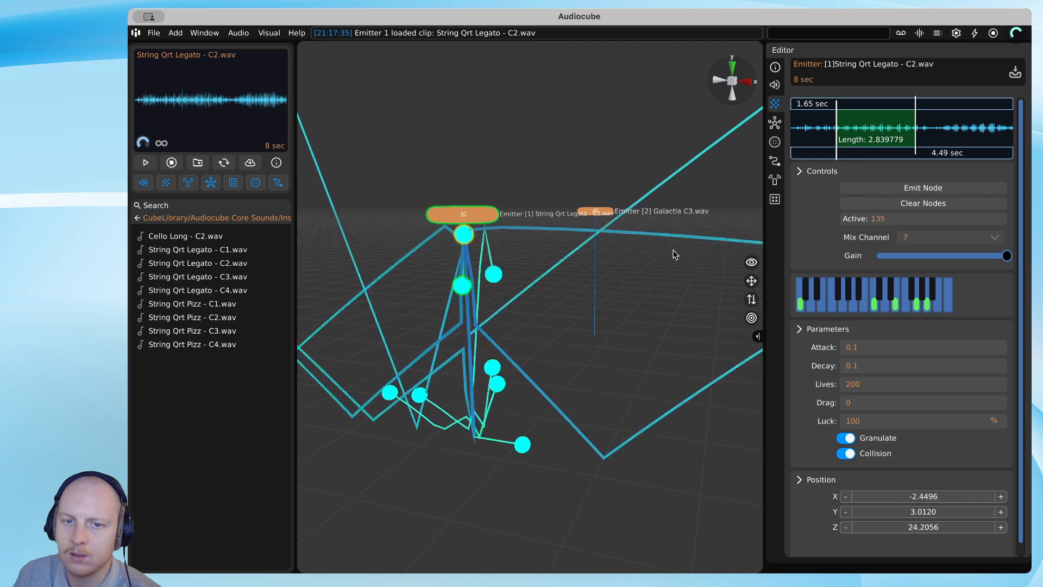
pyautogui.click(935, 192)
pyautogui.click(936, 193)
pyautogui.click(936, 194)
pyautogui.click(935, 194)
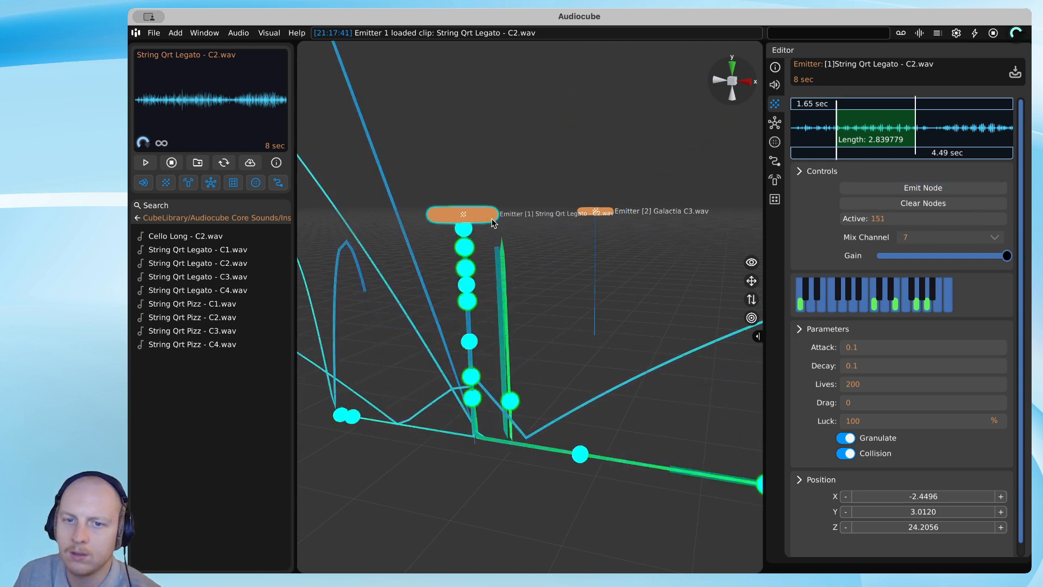
# Raise Emitter 1 to about X -1.92, Y 3.39, Z 24.46 and emit another burst of nodes from a wider view
pyautogui.moveTo(472, 214); pyautogui.dragTo(533, 176)
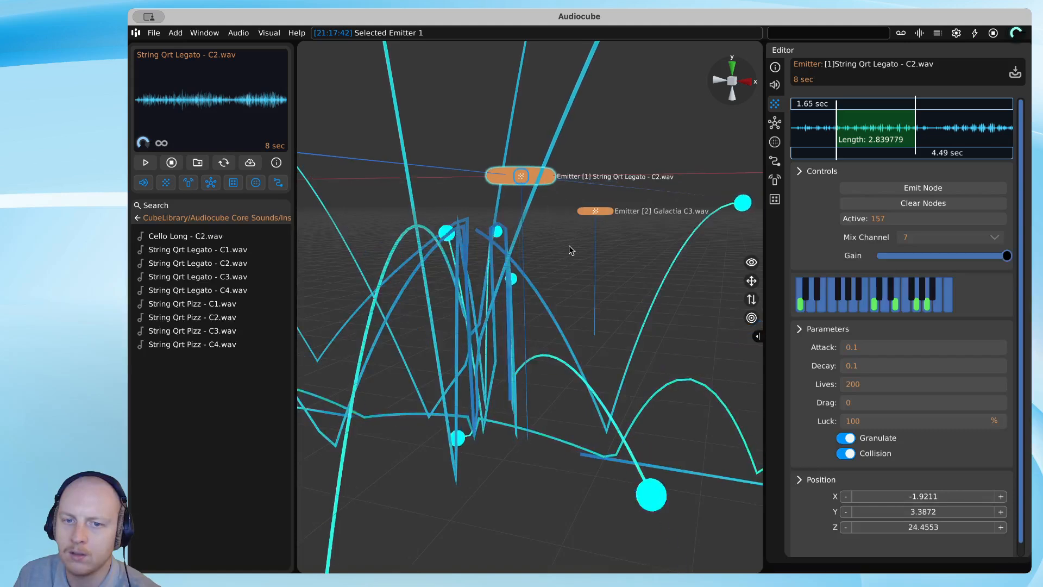
pyautogui.press('e')
pyautogui.moveTo(582, 252)
pyautogui.mouseDown(button='right')
pyautogui.moveTo(536, 254)
pyautogui.moveTo(576, 251)
pyautogui.mouseUp(button='right')
pyautogui.press('s')
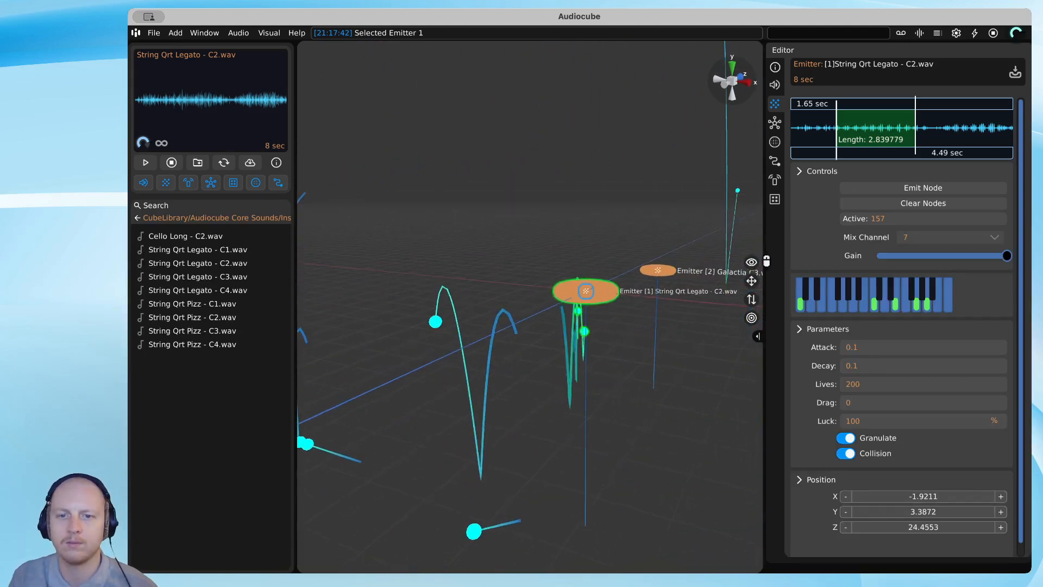
pyautogui.press('s')
pyautogui.click(927, 188)
pyautogui.click(927, 188)
pyautogui.click(927, 189)
pyautogui.click(927, 189)
pyautogui.click(927, 189)
pyautogui.click(928, 190)
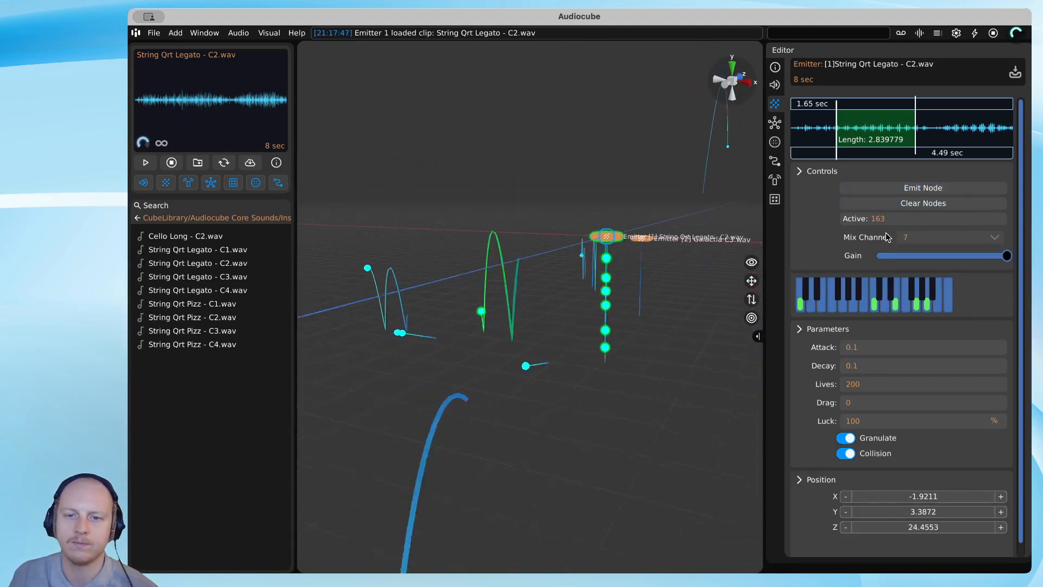
# Duplicate Emitter 1 and shift the original to about X -2.05, Y 3.48, Z 24.89
pyautogui.press('a')
pyautogui.press('a')
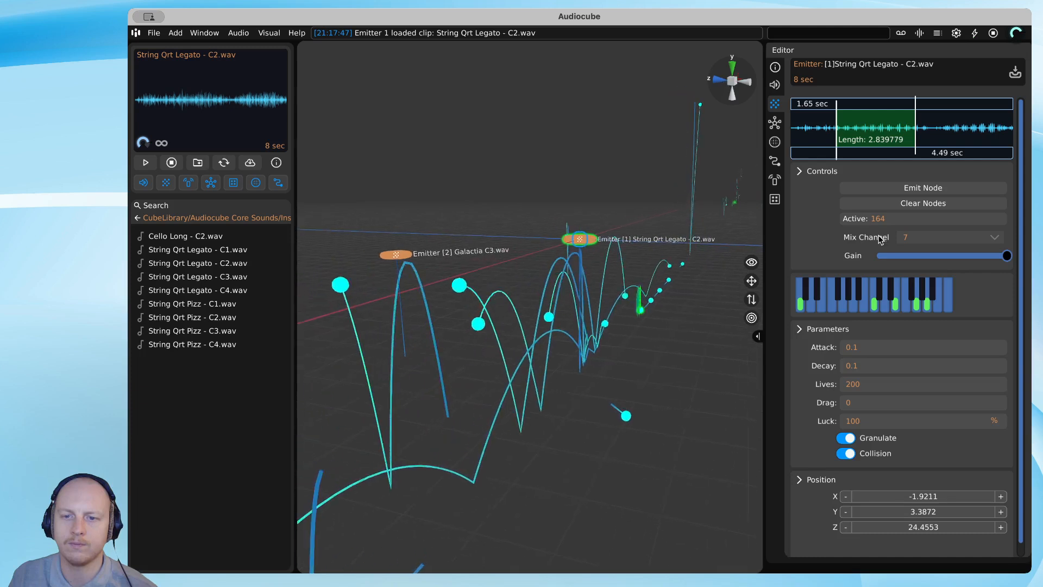
pyautogui.press('w')
pyautogui.press('d')
pyautogui.click(381, 263)
pyautogui.press('super+d')
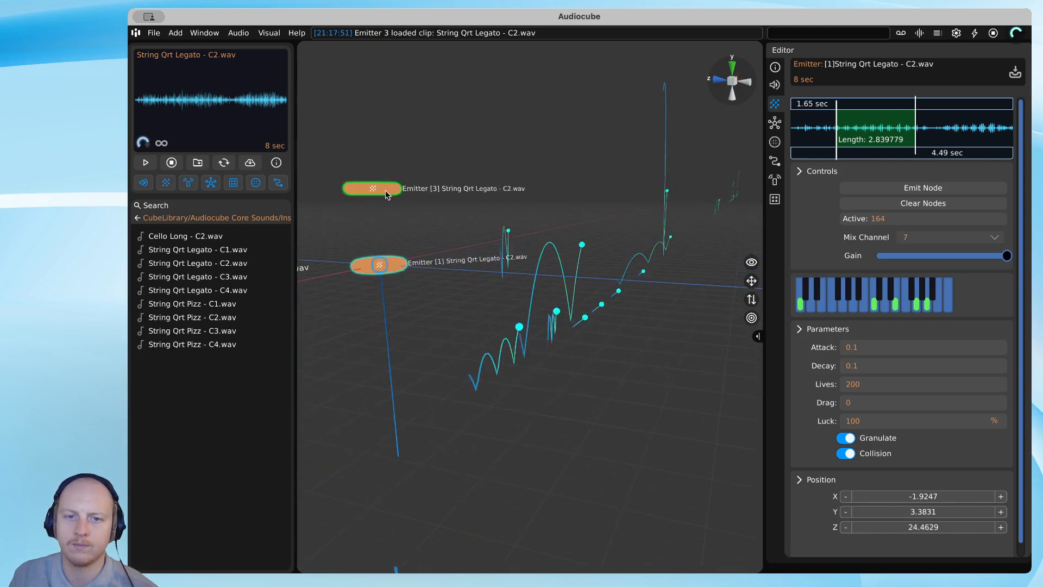
pyautogui.press('a')
pyautogui.click(603, 264)
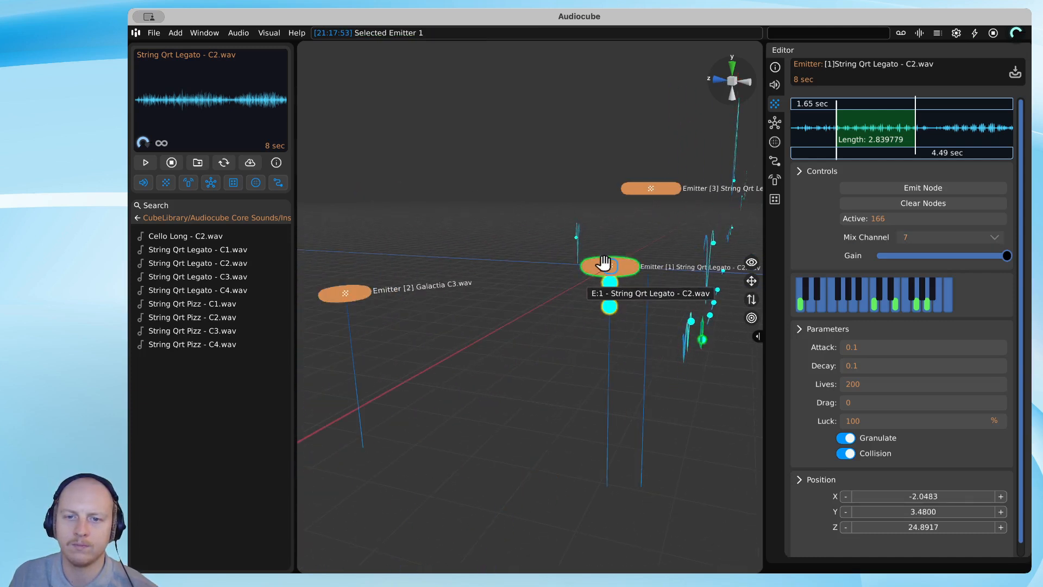
# Load String Qrt Legato - C4.wav into Emitter 3 and emit bursts of nodes from it above Emitter 1
pyautogui.click(652, 186)
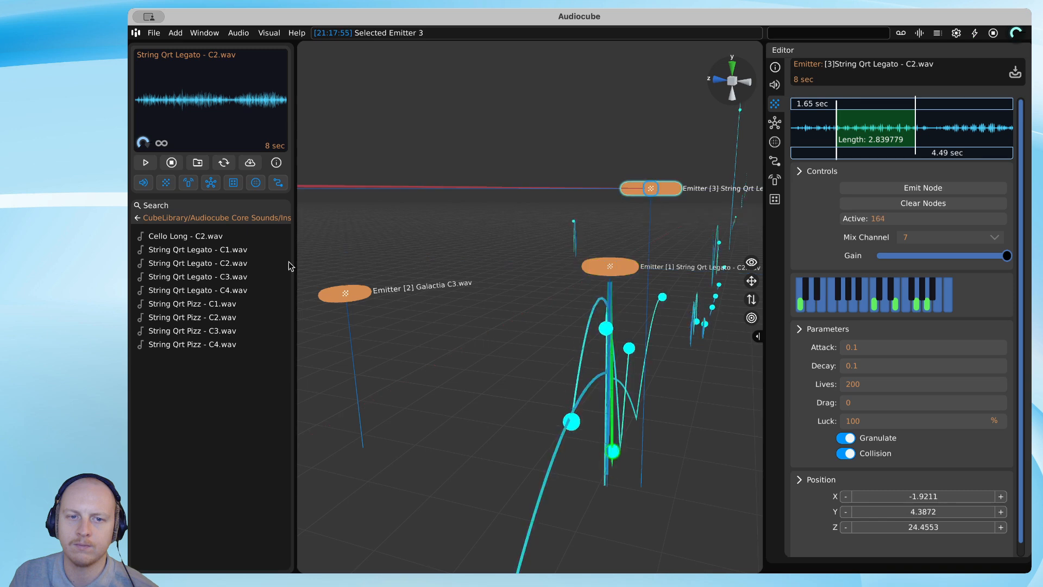
pyautogui.moveTo(198, 289); pyautogui.dragTo(804, 206)
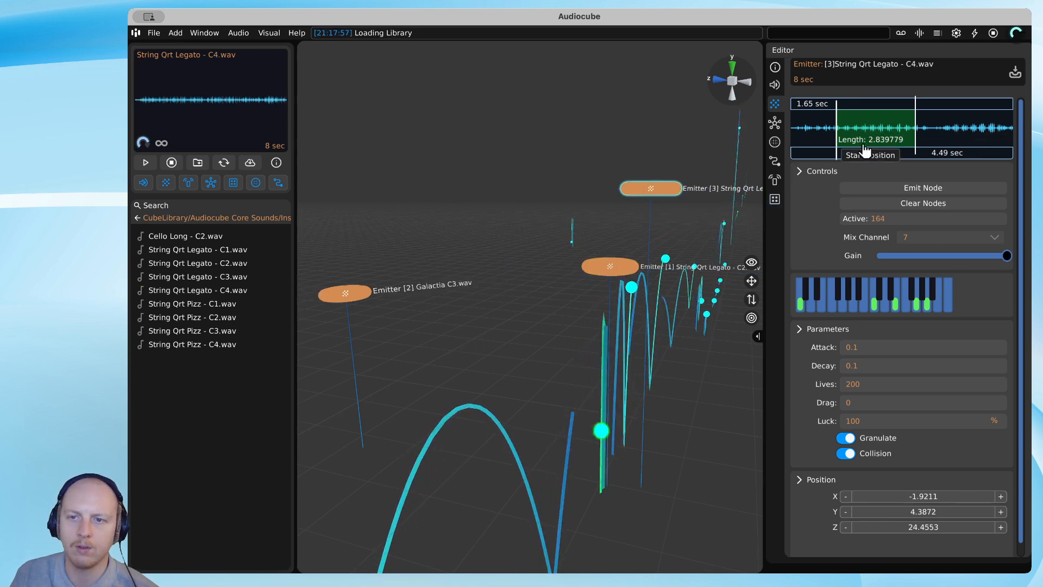
pyautogui.click(907, 190)
pyautogui.click(907, 190)
pyautogui.click(908, 190)
pyautogui.click(907, 190)
pyautogui.click(907, 190)
pyautogui.click(908, 190)
pyautogui.press('s')
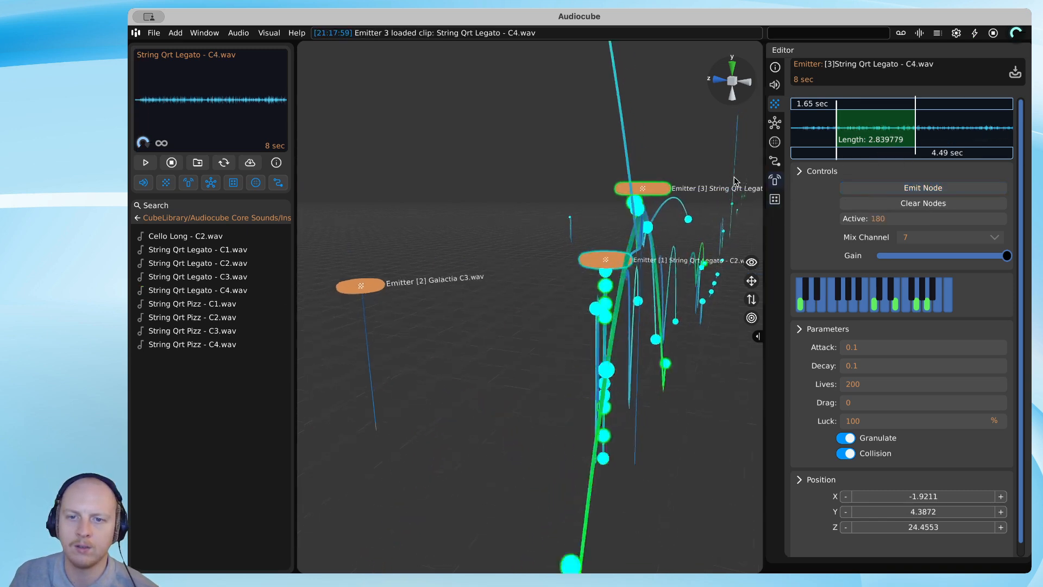
pyautogui.press('d')
pyautogui.press('w')
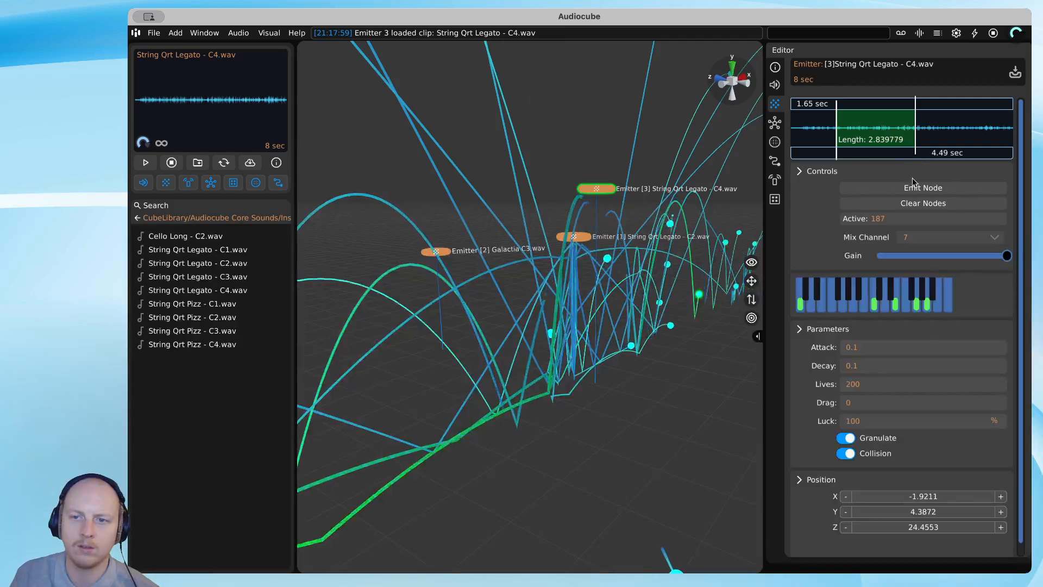
pyautogui.click(909, 188)
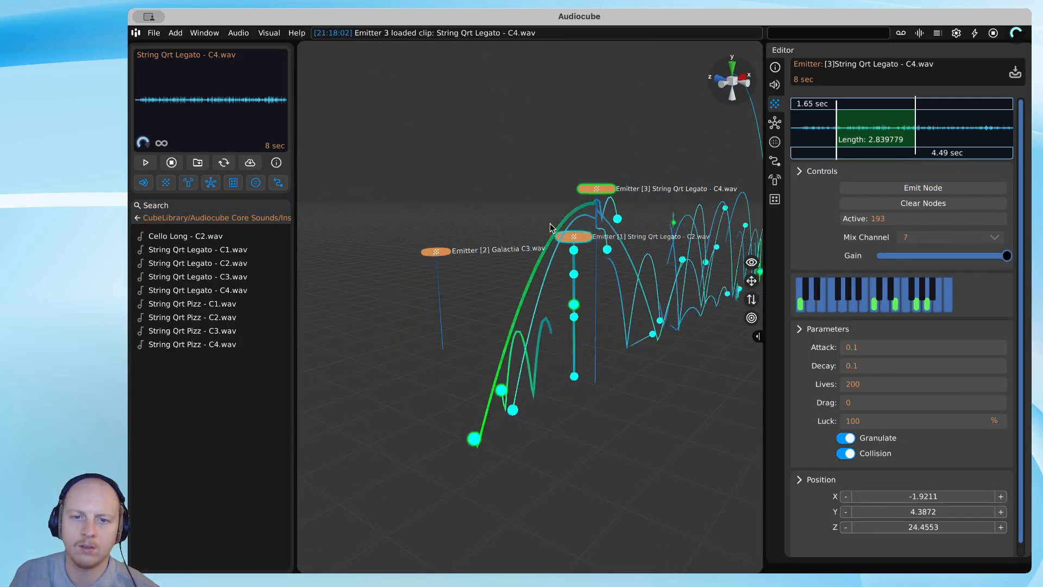
# Move Emitter 1 to about X -2.66, Y 3.55, Z 25.80 and duplicate it
pyautogui.moveTo(565, 234); pyautogui.dragTo(517, 233)
pyautogui.press('super+d')
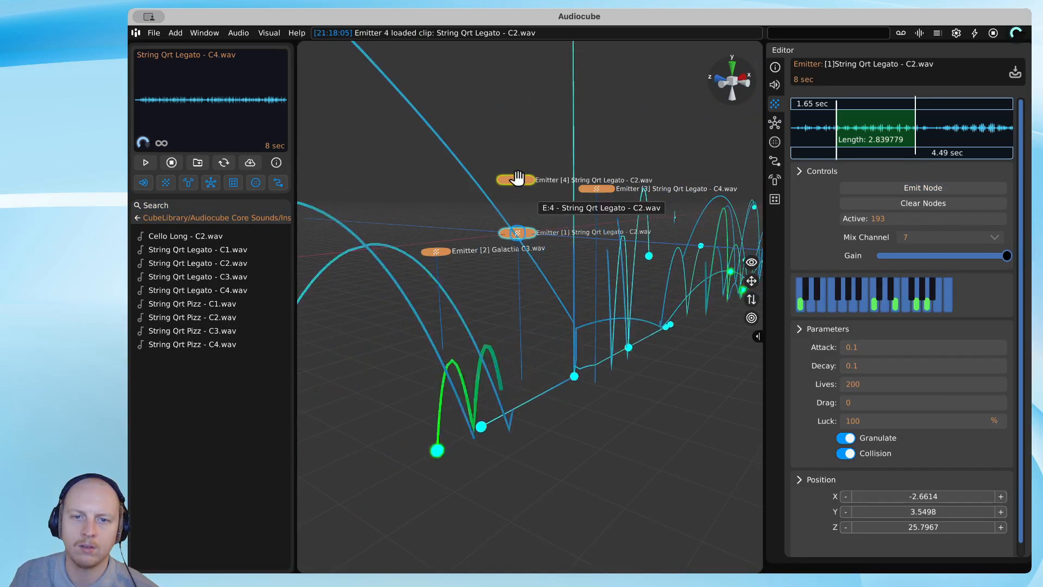
# Load String Qrt Legato - C1.wav into Emitter 4 at about X -4.48, Y 3.63, Z 28.02 and emit a burst of nodes
pyautogui.moveTo(516, 179); pyautogui.dragTo(278, 240)
pyautogui.click(233, 249)
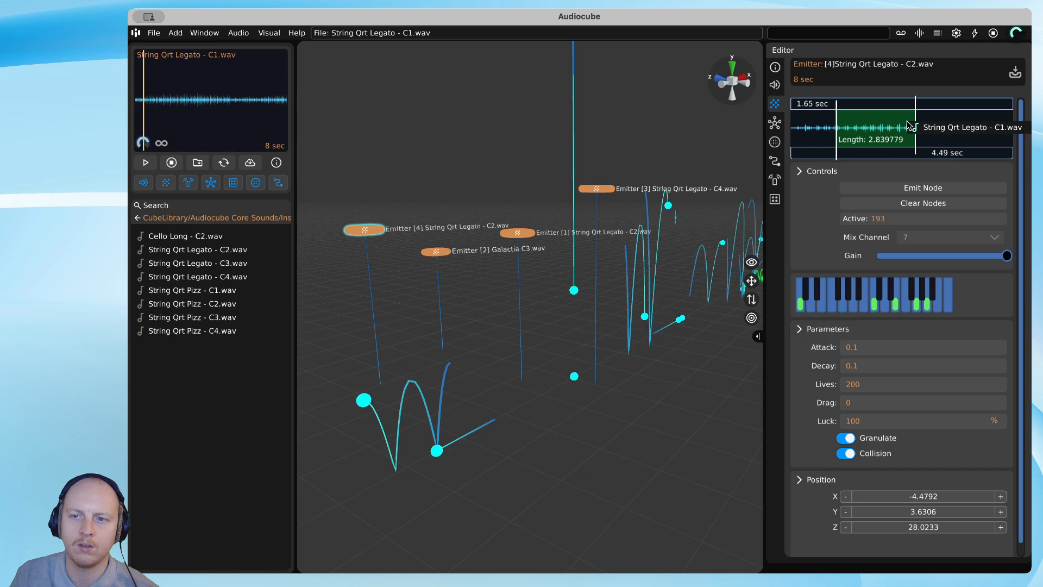
pyautogui.click(922, 189)
pyautogui.click(923, 189)
pyautogui.click(922, 189)
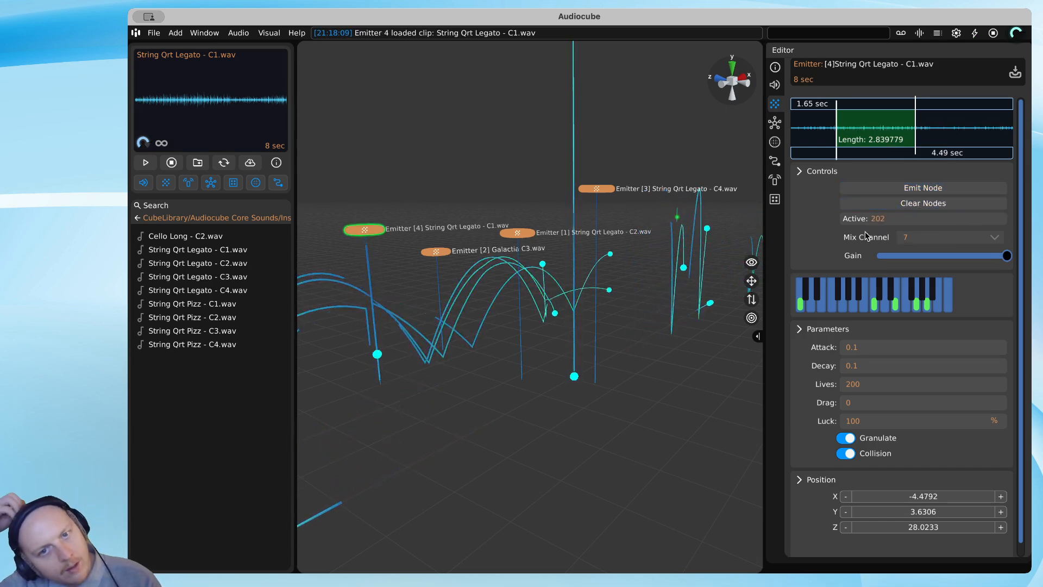
pyautogui.press('a')
pyautogui.moveTo(672, 313); pyautogui.dragTo(670, 298, button='middle')
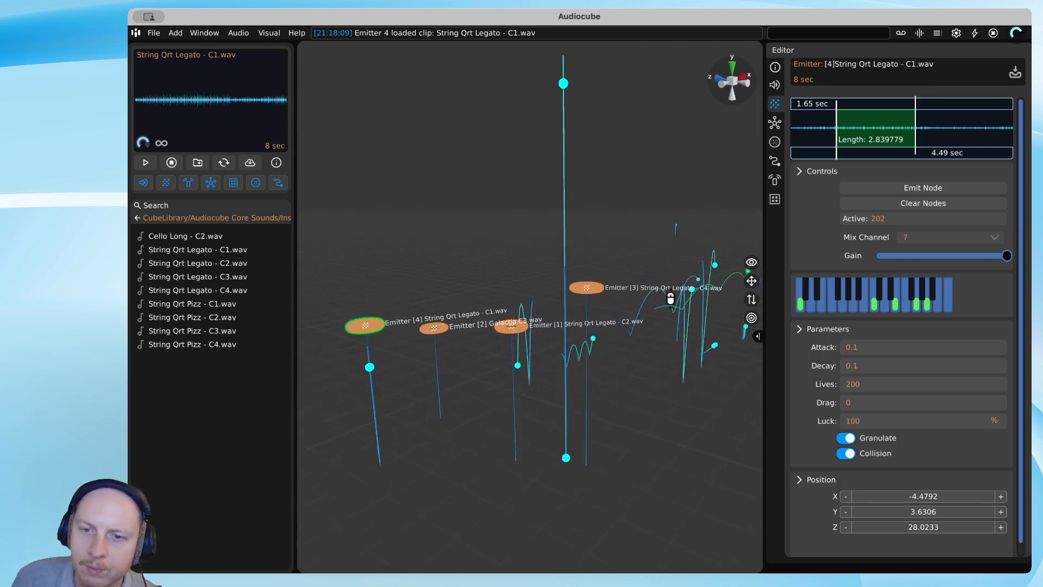
# Stop all nodes and spread the four emitters apart, with Emitter 2 at about X -1.33, Y 6.27, Z 28.64
pyautogui.click(994, 35)
pyautogui.press('w')
pyautogui.moveTo(510, 325); pyautogui.dragTo(555, 219)
pyautogui.moveTo(384, 378); pyautogui.dragTo(509, 275)
pyautogui.press('a')
pyautogui.moveTo(356, 392); pyautogui.dragTo(425, 318)
pyautogui.moveTo(571, 264); pyautogui.dragTo(487, 187)
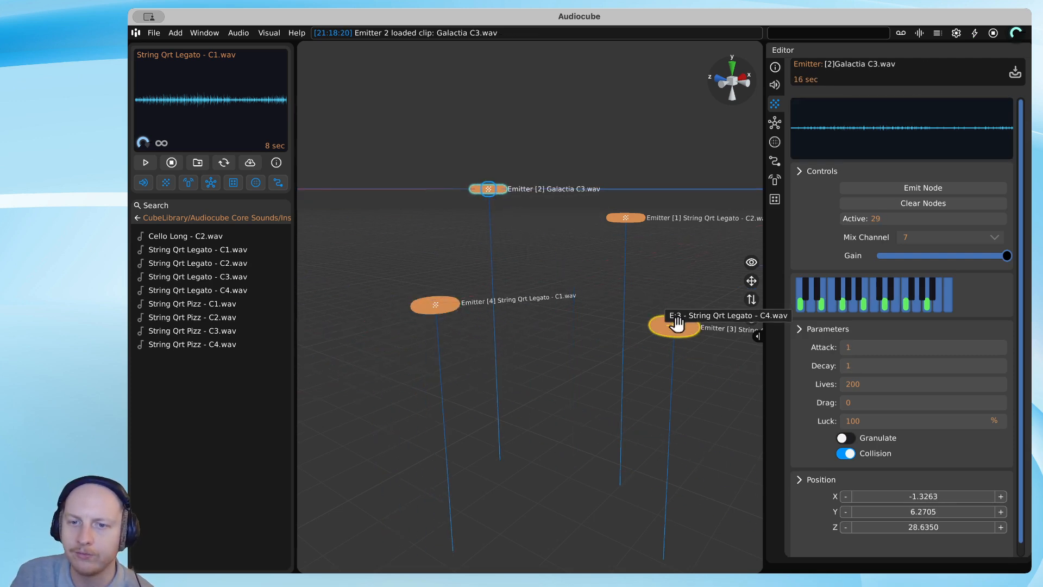
pyautogui.moveTo(676, 323); pyautogui.dragTo(644, 343)
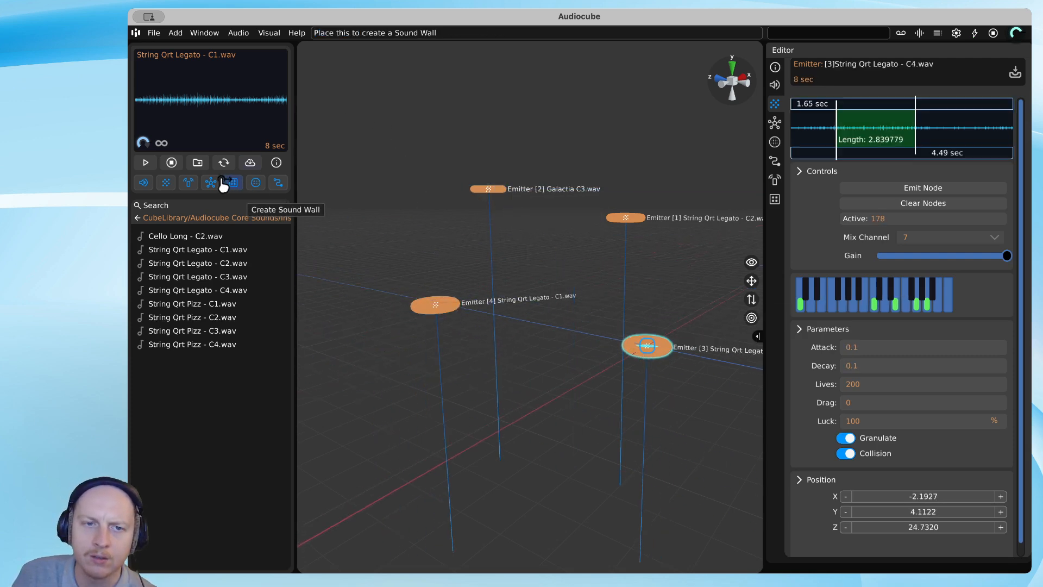
# Add a ticker at about X 1.26, Y 7.95, Z 33.56 and connect it to all four emitters
pyautogui.moveTo(387, 397); pyautogui.dragTo(428, 128)
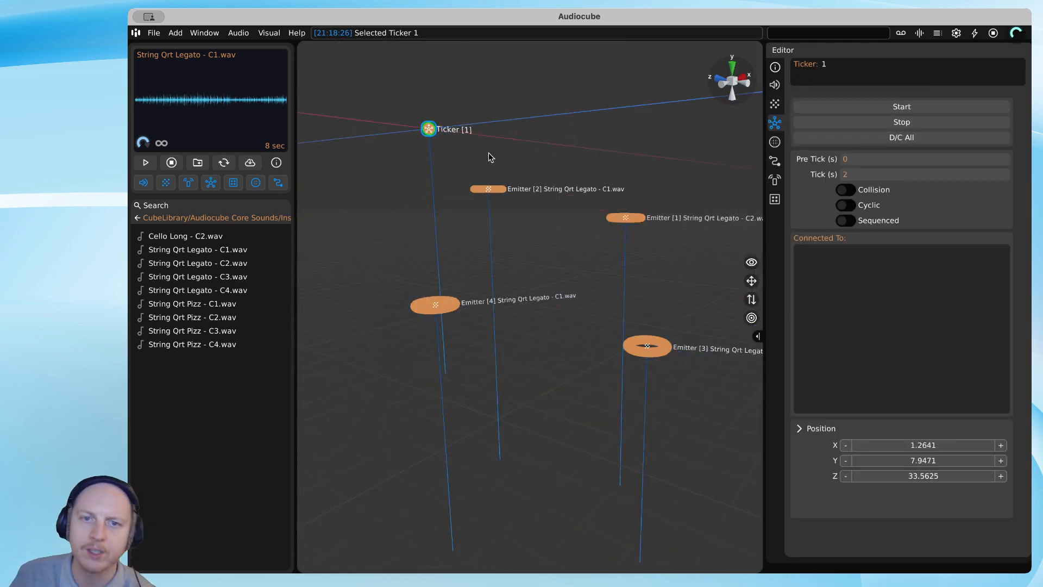
pyautogui.moveTo(488, 158); pyautogui.dragTo(380, 121, button='right')
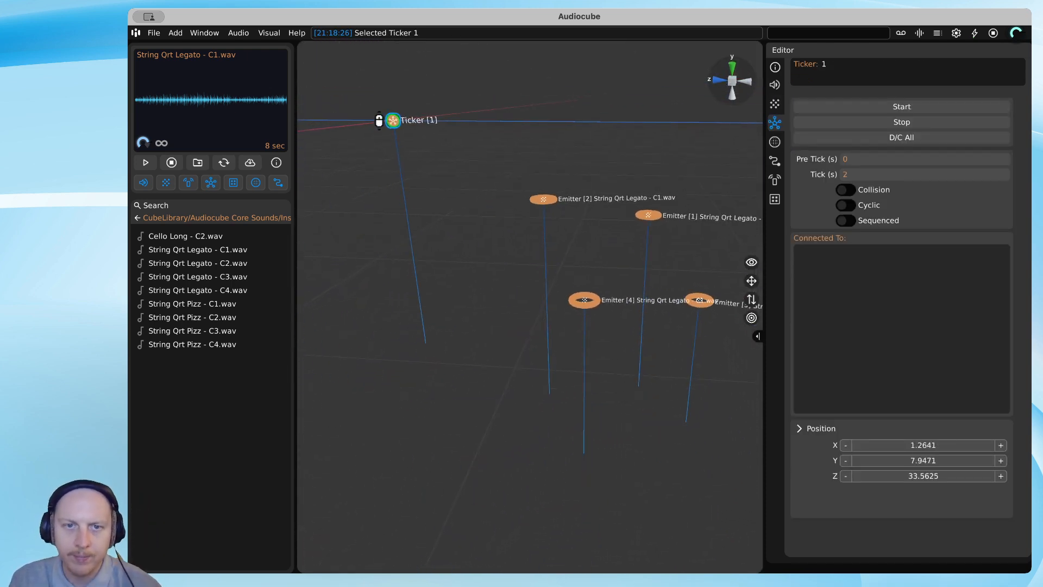
pyautogui.click(543, 206)
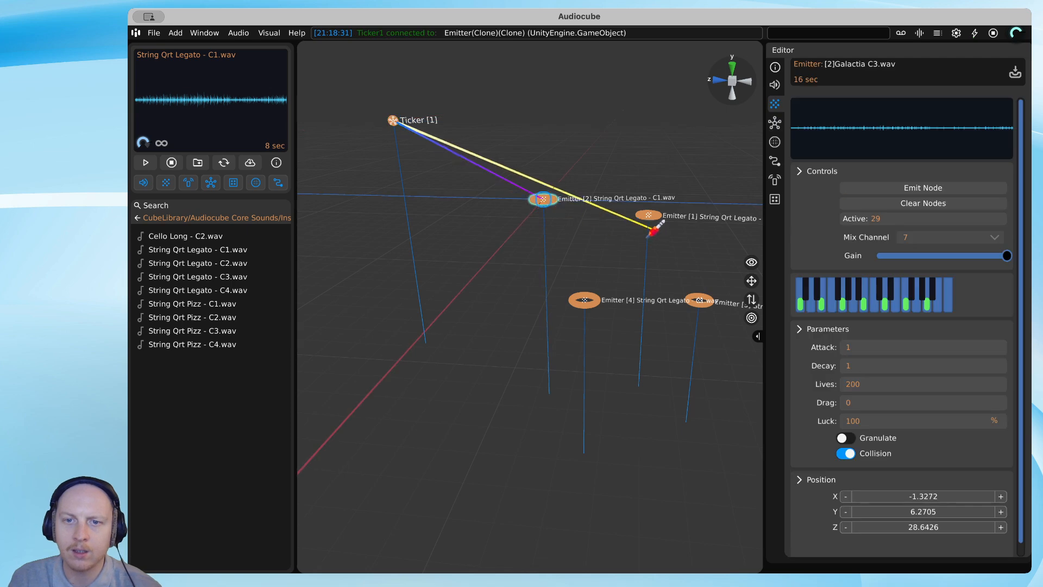
pyautogui.click(650, 218)
pyautogui.click(581, 306)
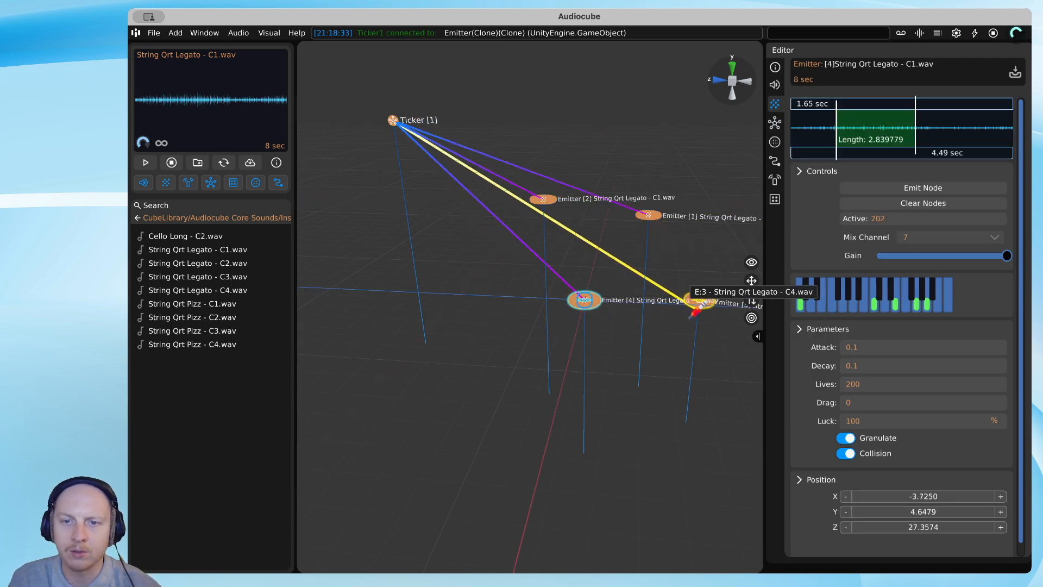
pyautogui.click(700, 299)
# Move Emitter 2 to about X -2.57, Y 4.45, Z 32.55 and the ticker to about X -1.10, Y 8.66, Z 27.61
pyautogui.moveTo(544, 200); pyautogui.dragTo(385, 275)
pyautogui.click(395, 119)
pyautogui.moveTo(396, 118); pyautogui.dragTo(509, 96)
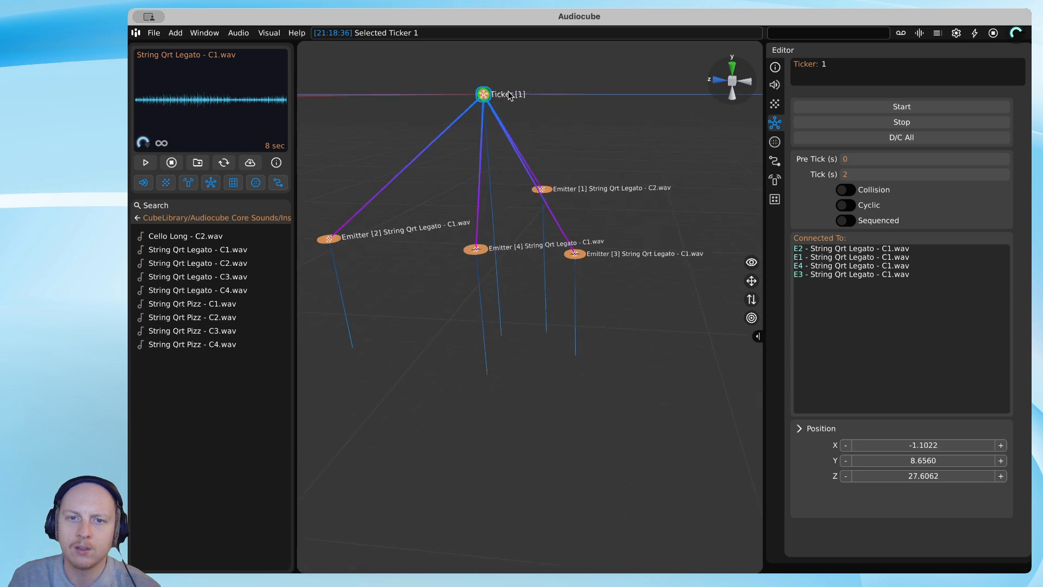
# Start the ticker and watch its four connected emitters release nodes from several viewpoints
pyautogui.doubleClick(477, 96)
pyautogui.press('a')
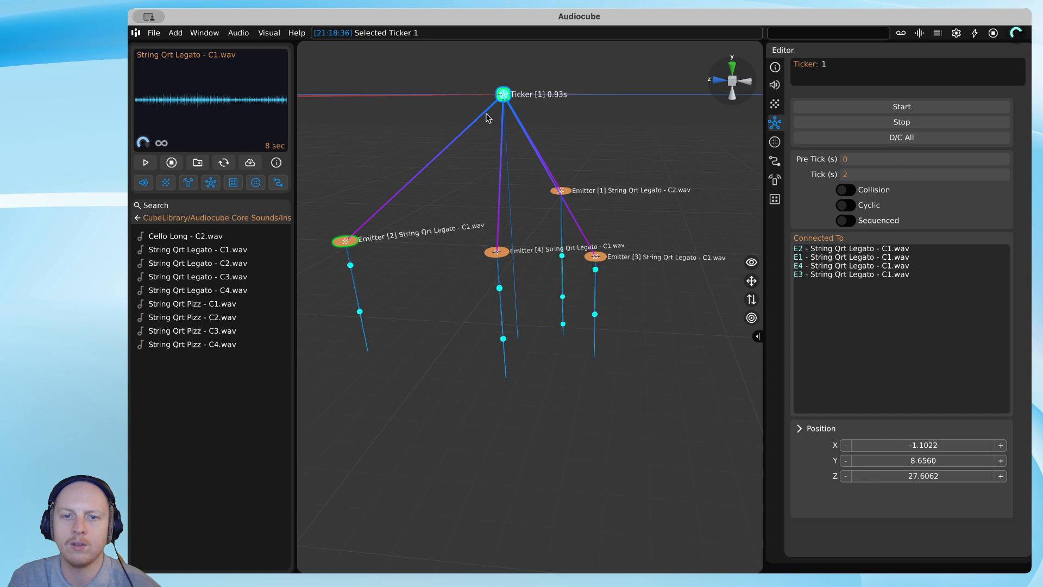
pyautogui.press('w')
pyautogui.press('a')
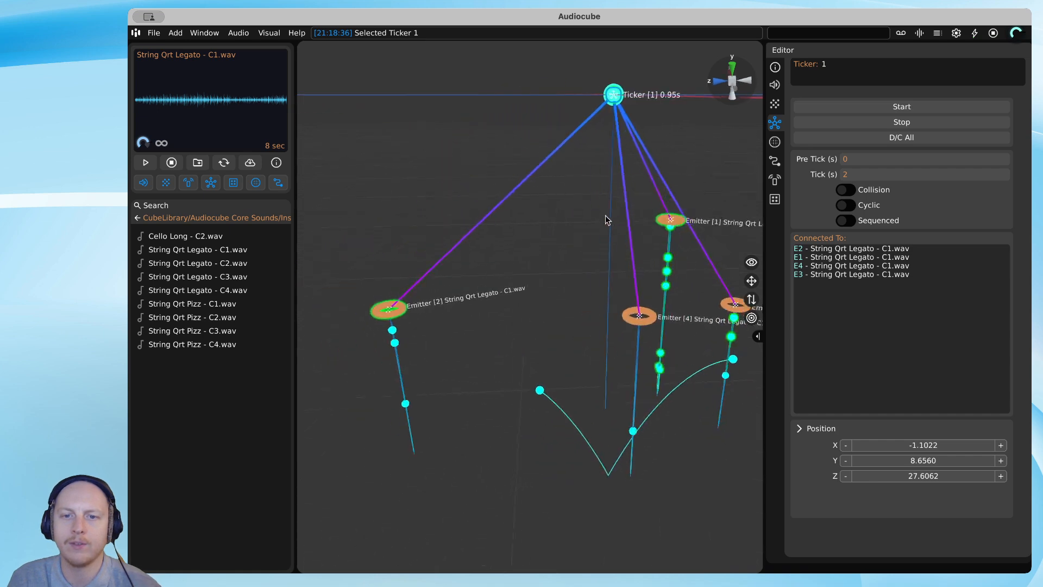
pyautogui.press('e')
pyautogui.press('a')
pyautogui.press('e')
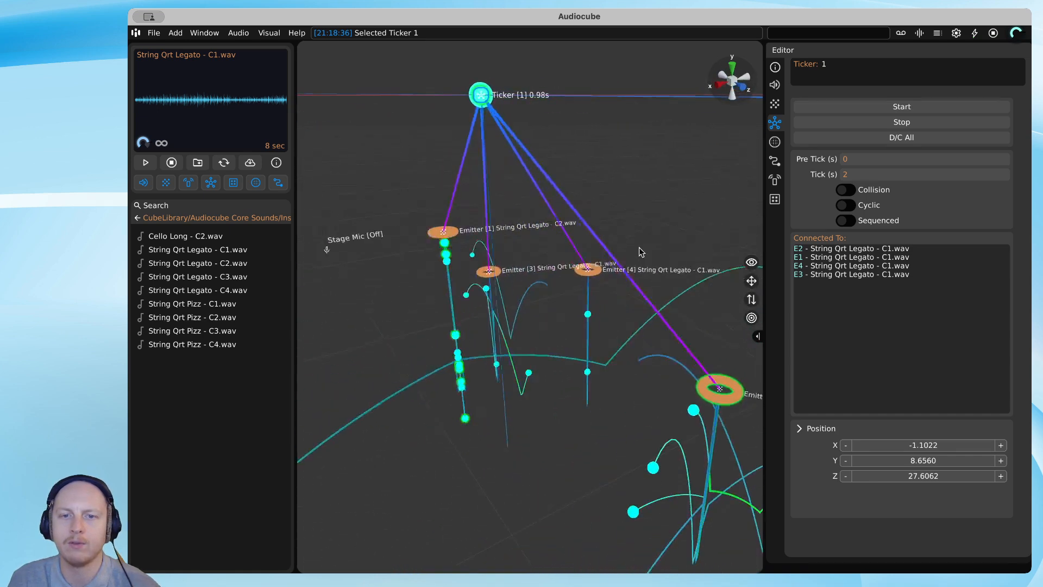
pyautogui.press('s')
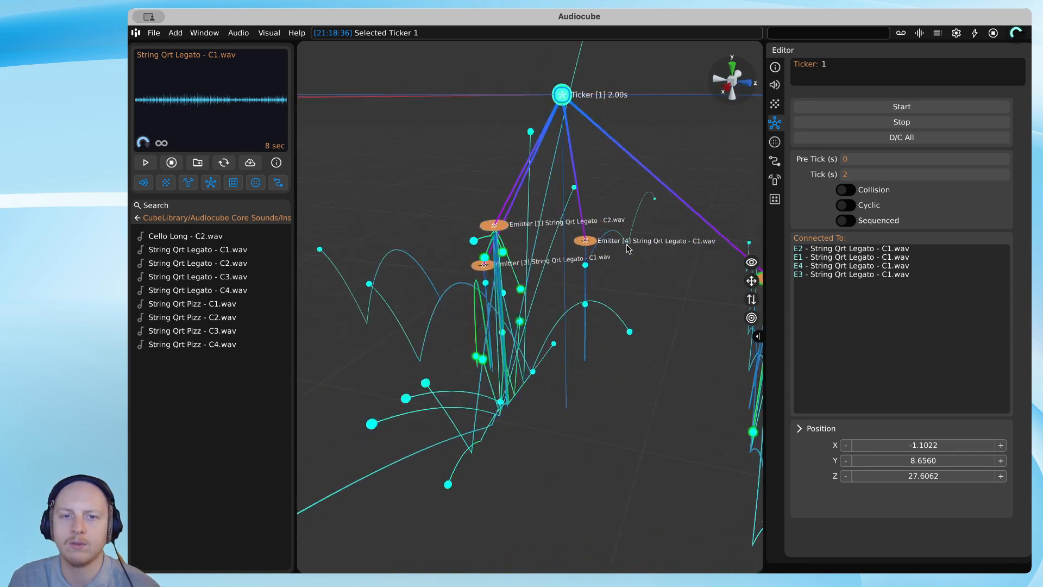
# Turn off Collision for Emitter 1 and inspect the parameters of Emitter 4
pyautogui.click(493, 224)
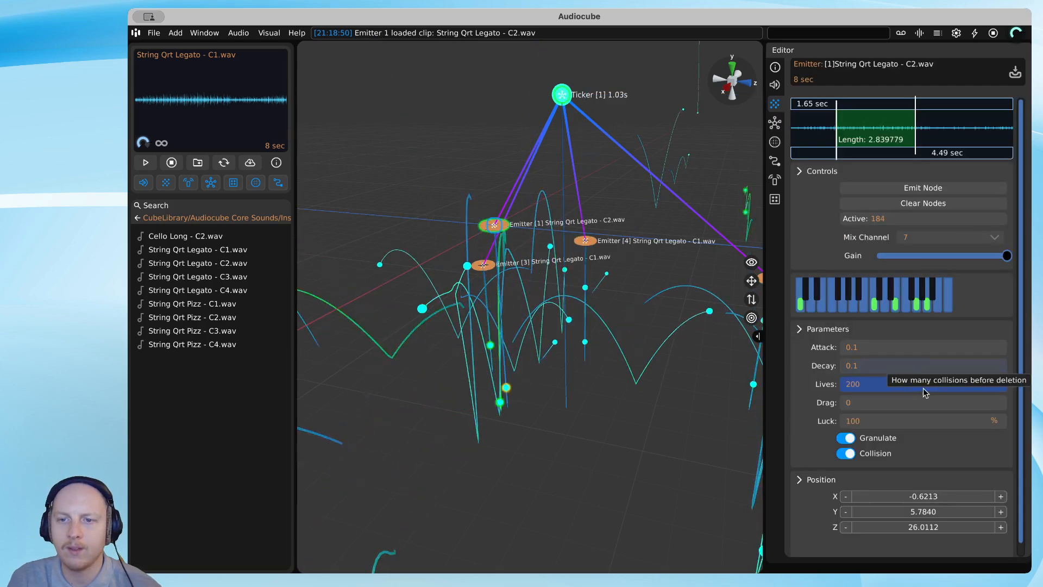
pyautogui.click(846, 453)
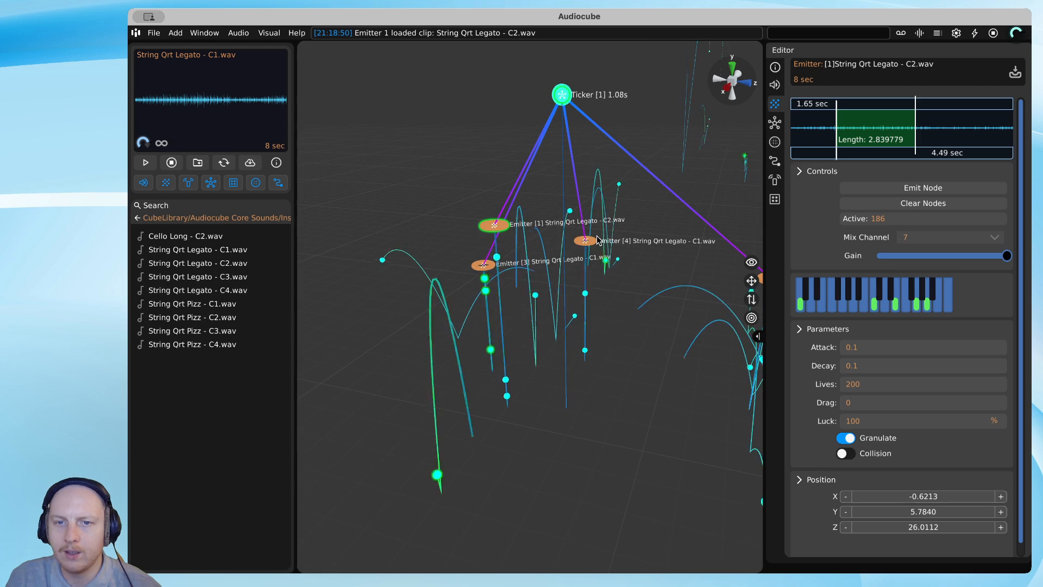
pyautogui.moveTo(595, 237); pyautogui.dragTo(588, 234, button='right')
pyautogui.click(579, 240)
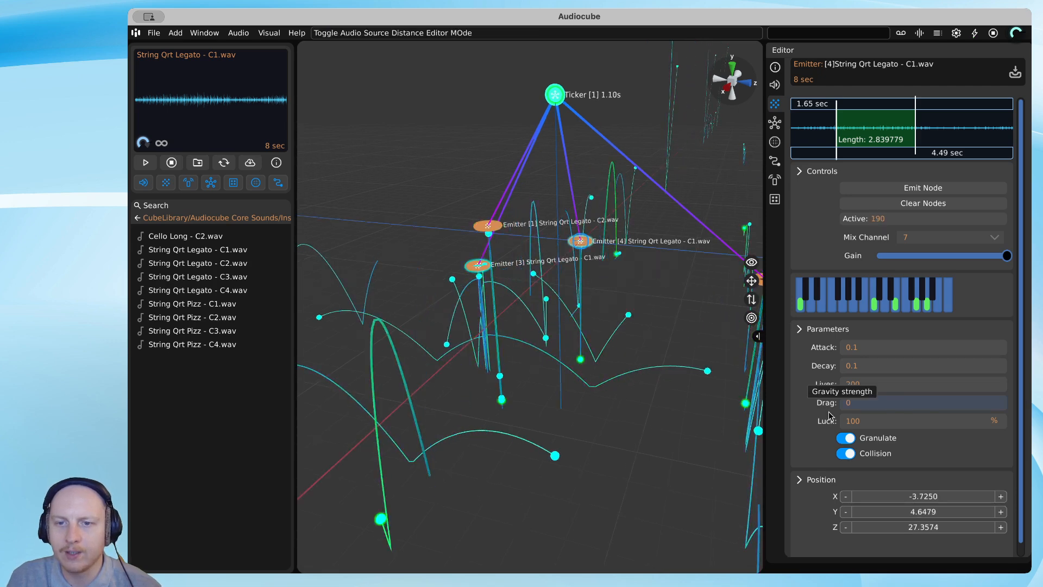
pyautogui.click(485, 226)
pyautogui.press('s')
pyautogui.press('d')
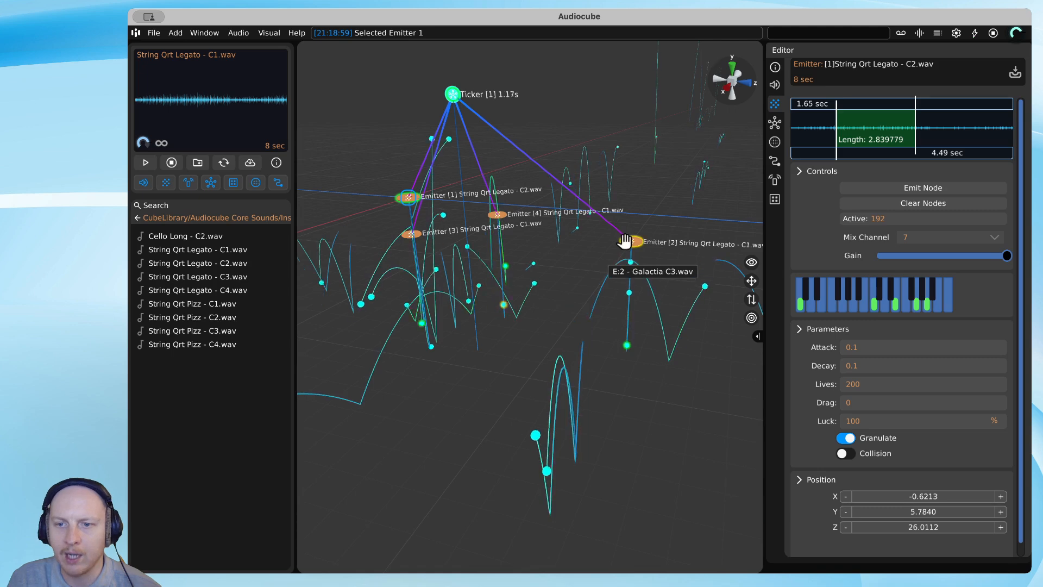
# Turn off Collision for Emitters 2 and 3 and shift Emitter 3 to about X -1.85, Y 3.54, Z 24.45
pyautogui.click(629, 241)
pyautogui.click(849, 454)
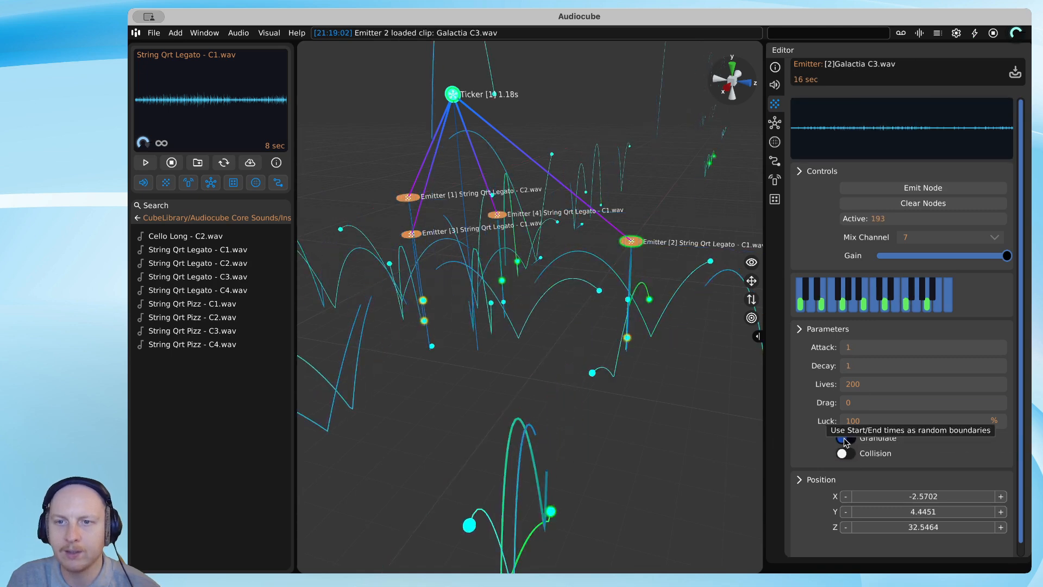
pyautogui.click(842, 439)
pyautogui.click(840, 439)
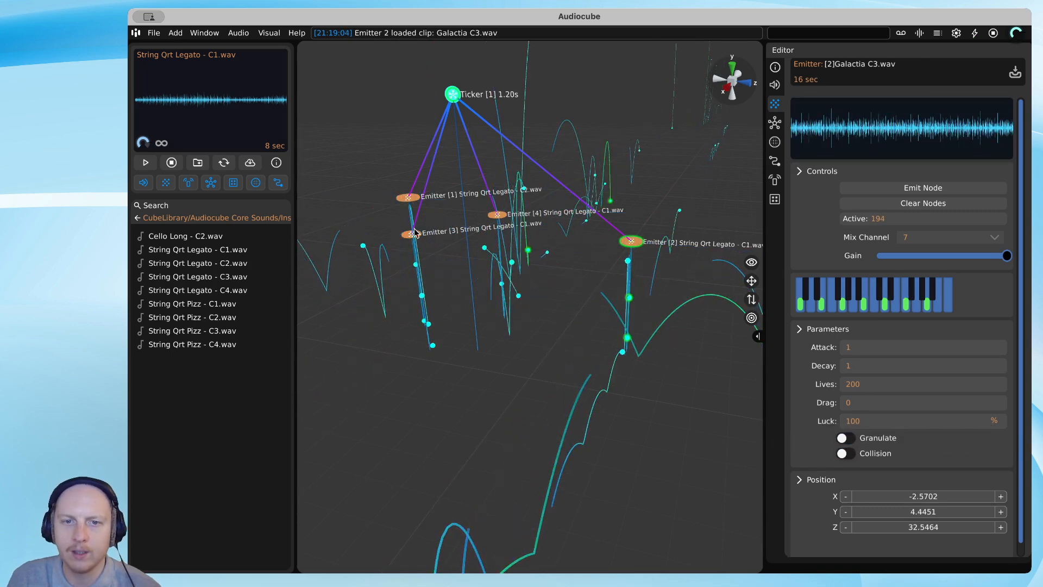
pyautogui.moveTo(412, 234); pyautogui.dragTo(401, 251)
pyautogui.click(843, 454)
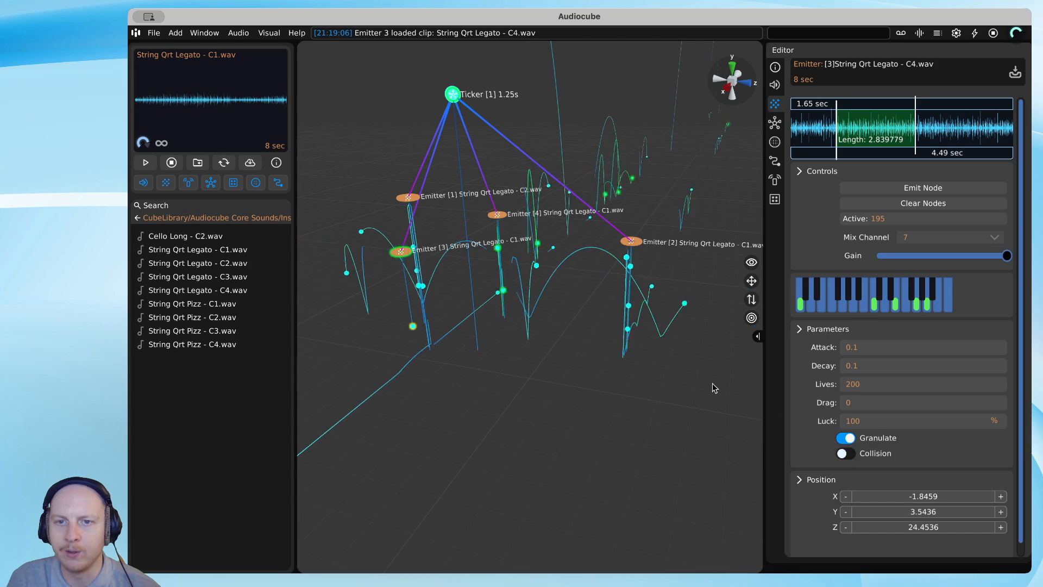
# Show the Overload Protection settings and stop all running nodes and the ticker
pyautogui.click(975, 32)
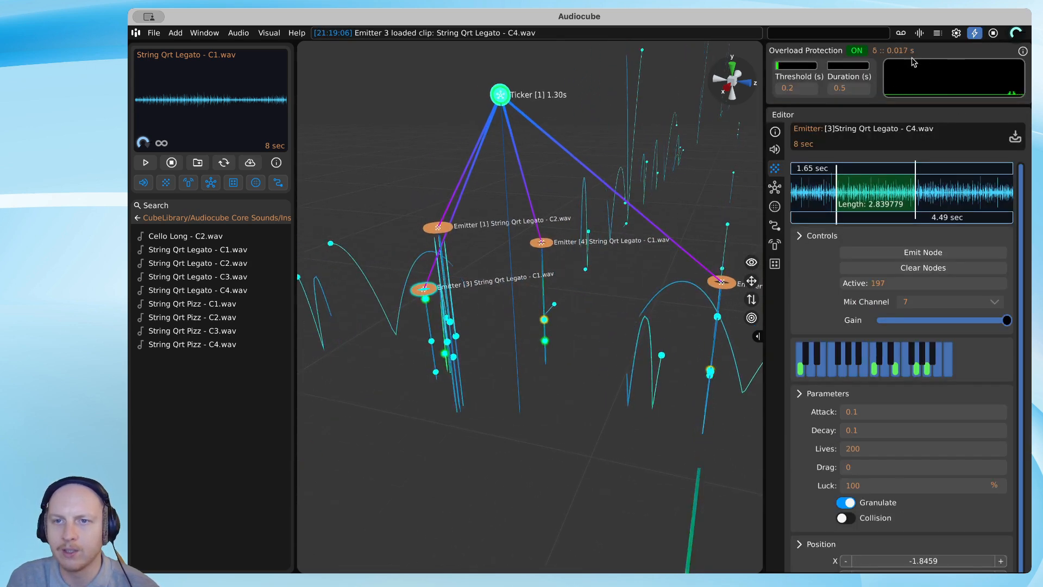
pyautogui.click(976, 34)
pyautogui.click(975, 34)
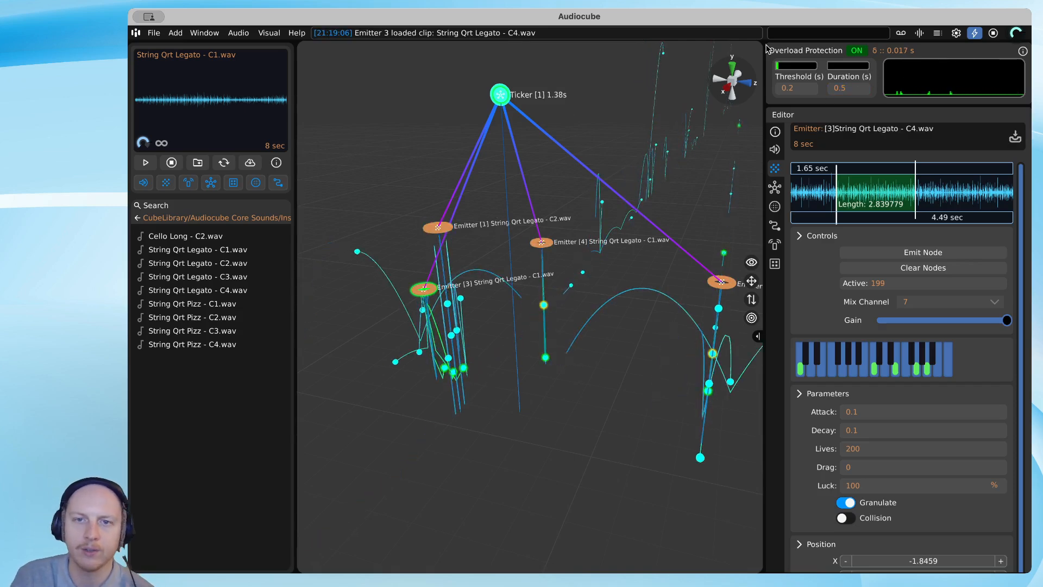
pyautogui.click(992, 36)
# Add a pulse logic box beside the ticker at about X -5.23, Y 8.47, Z 28.78
pyautogui.press('a')
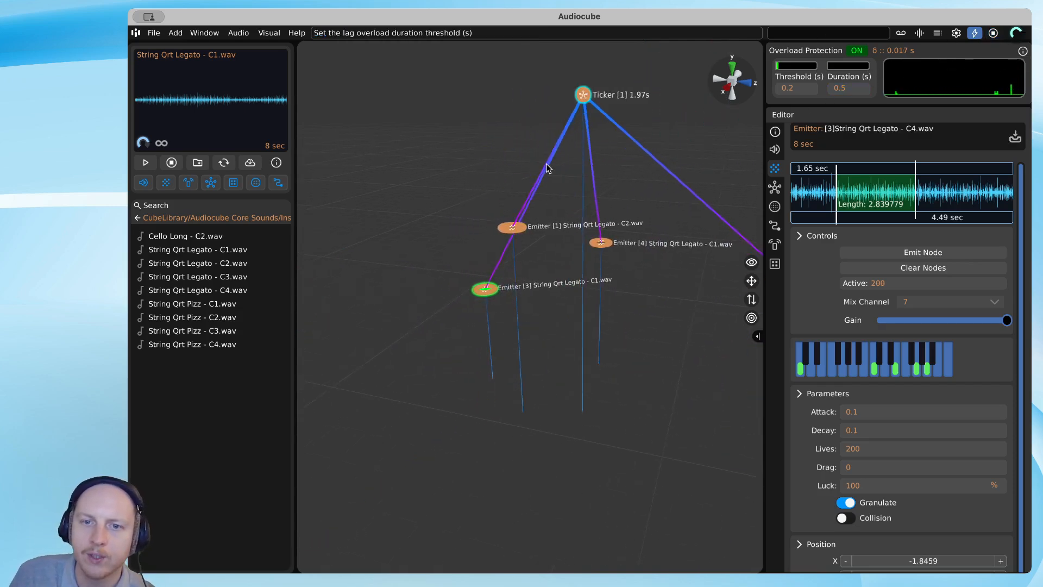
pyautogui.moveTo(548, 168); pyautogui.dragTo(246, 175, button='right')
pyautogui.press('w')
pyautogui.press('s')
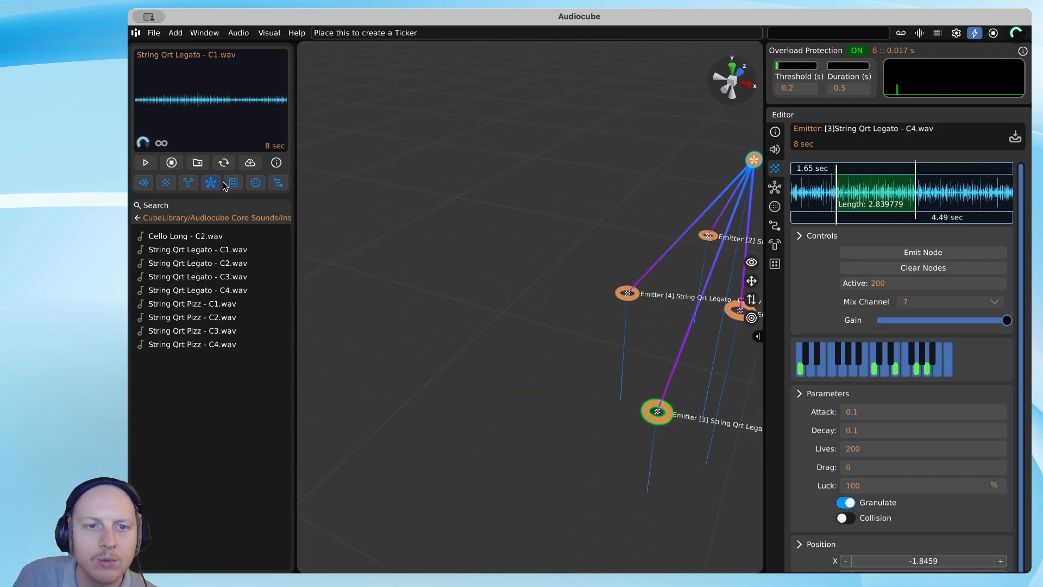
pyautogui.click(472, 353)
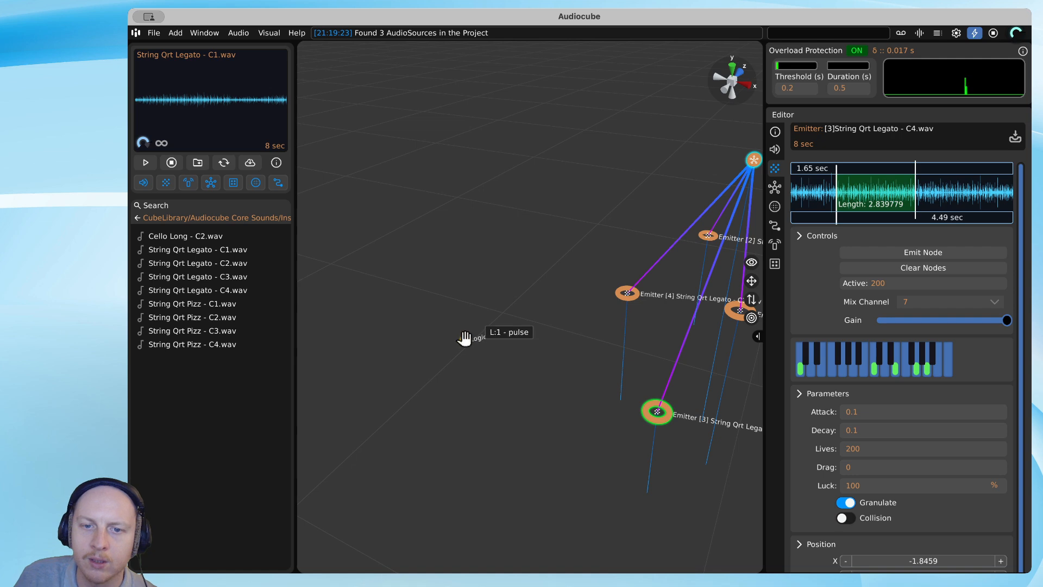
pyautogui.press('s')
pyautogui.moveTo(465, 338); pyautogui.dragTo(557, 115)
pyautogui.moveTo(557, 115); pyautogui.dragTo(713, 119, button='right')
pyautogui.press('w')
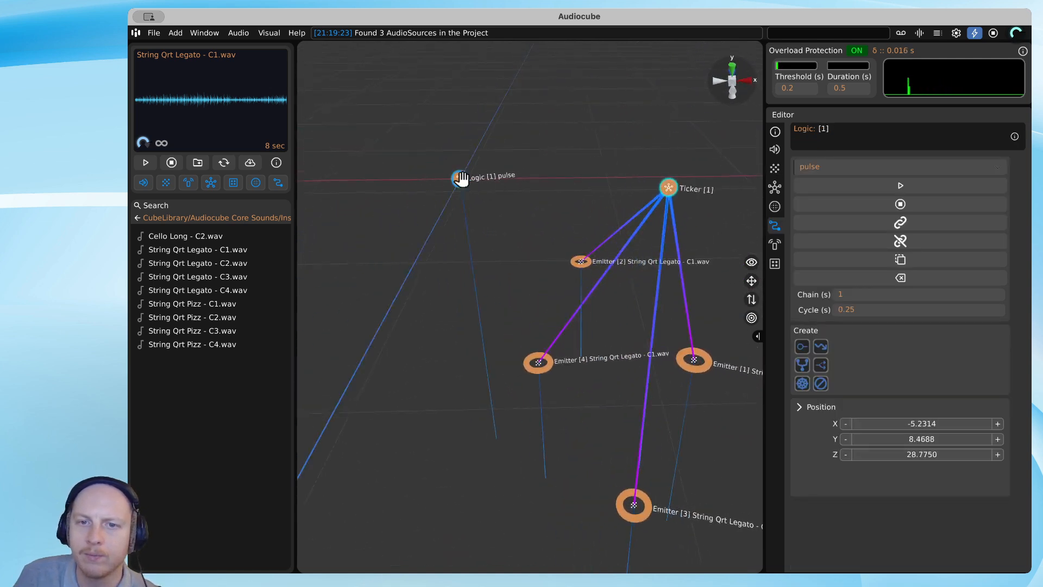
pyautogui.press('a')
# Connect the pulse logic box to the ticker
pyautogui.doubleClick(512, 180)
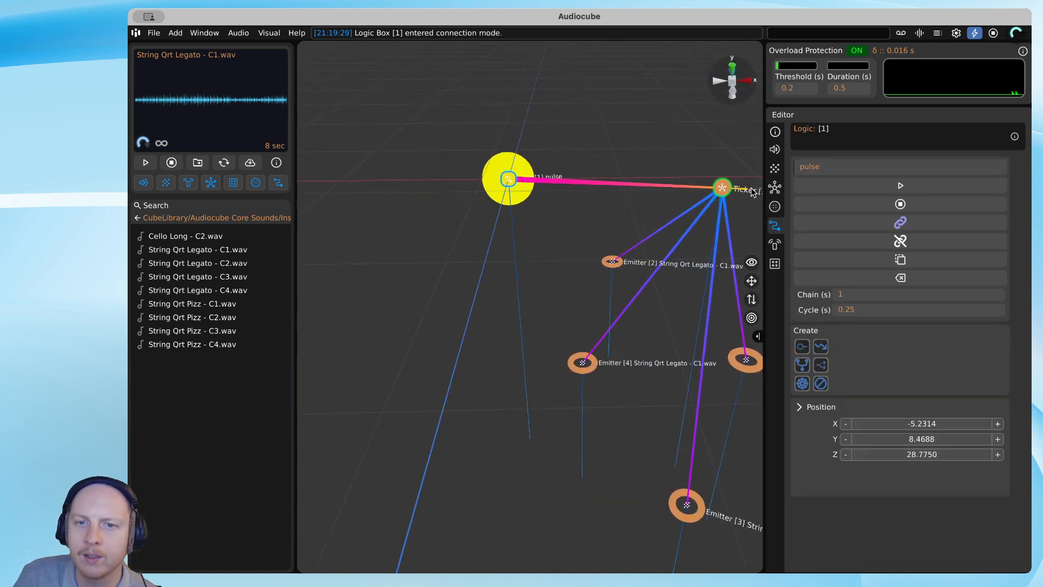
pyautogui.click(723, 188)
pyautogui.doubleClick(507, 176)
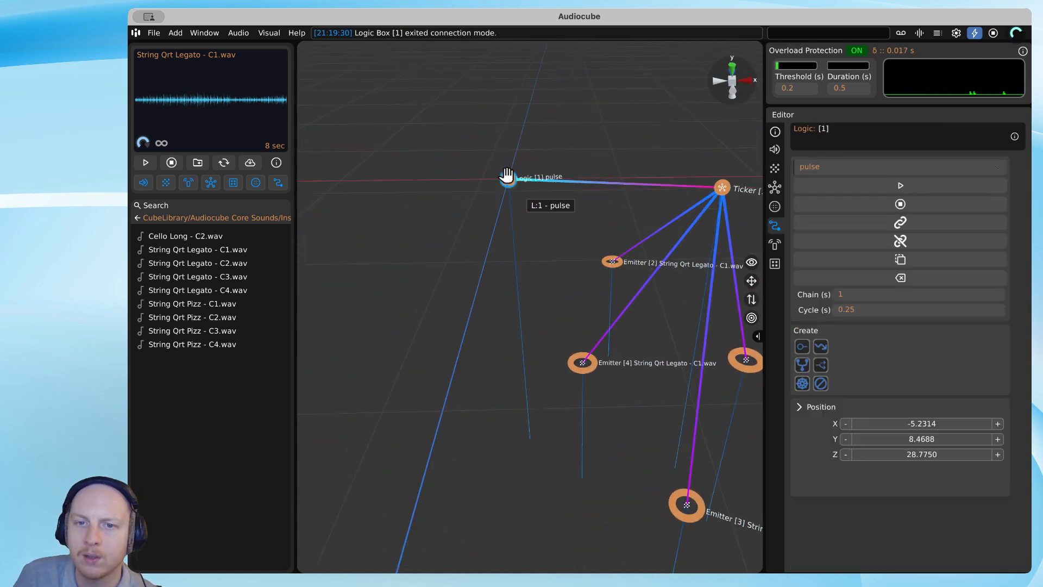
# Move the ticker to about X -1.30, Y 8.90, Z 27.77 and disconnect it from all four emitters
pyautogui.click(725, 184)
pyautogui.press('d')
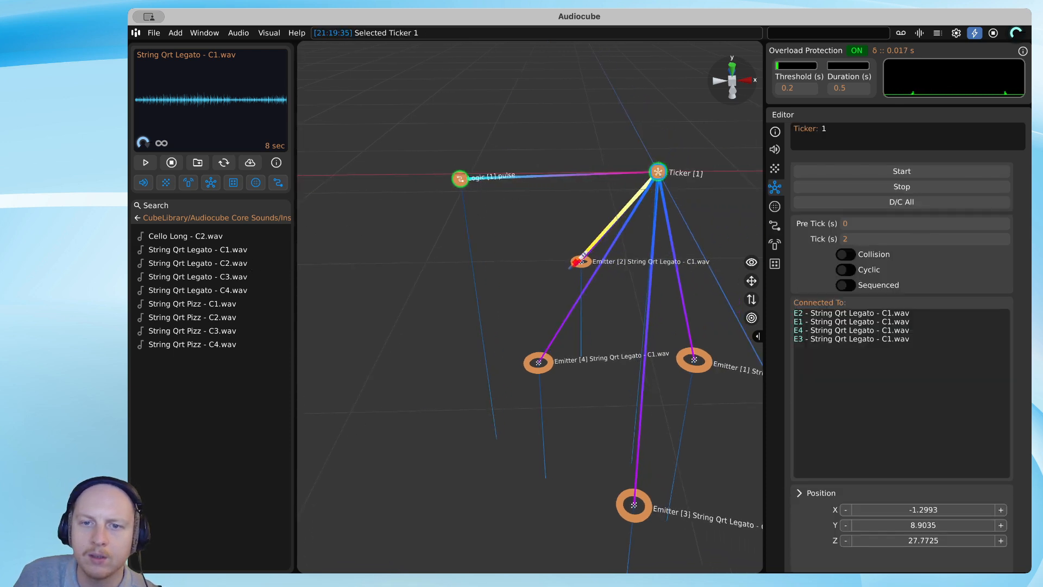
pyautogui.rightClick(657, 172)
pyautogui.click(648, 249)
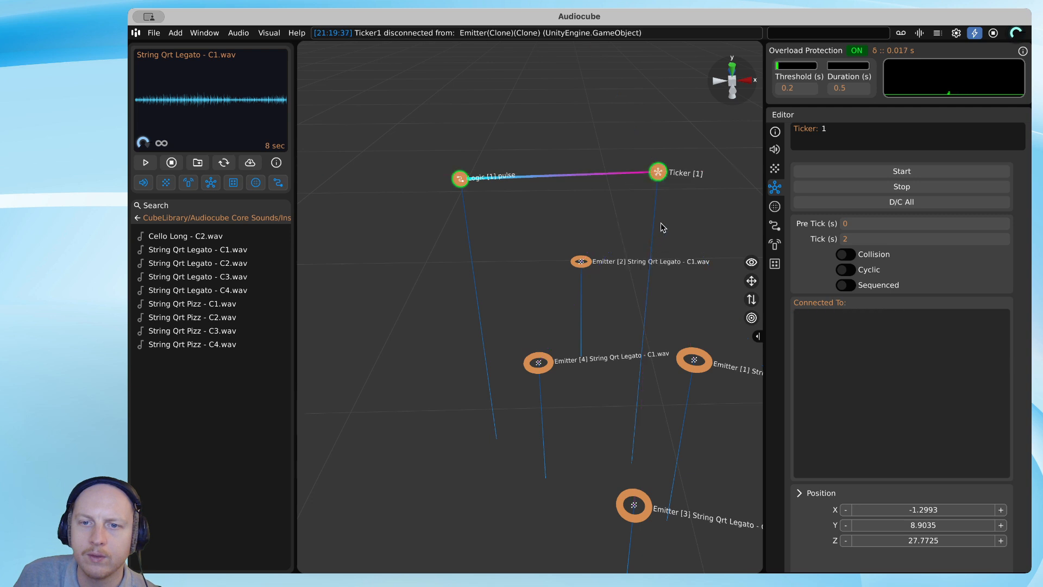
pyautogui.click(658, 172)
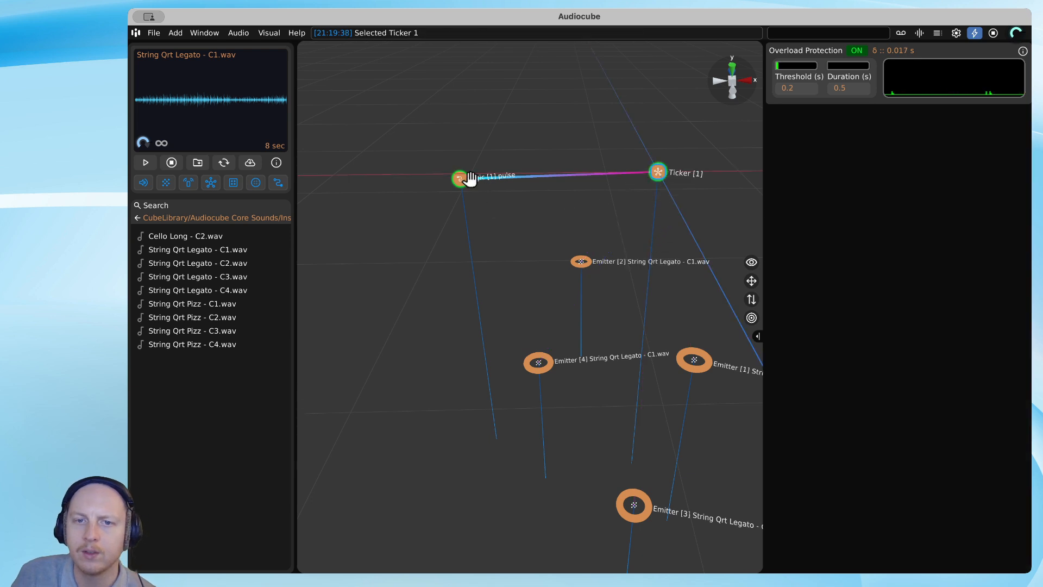
# Disconnect the pulse logic box from the ticker and connect it directly to all four emitters
pyautogui.moveTo(461, 180)
pyautogui.mouseDown()
pyautogui.moveTo(639, 186)
pyautogui.moveTo(655, 172)
pyautogui.mouseUp()
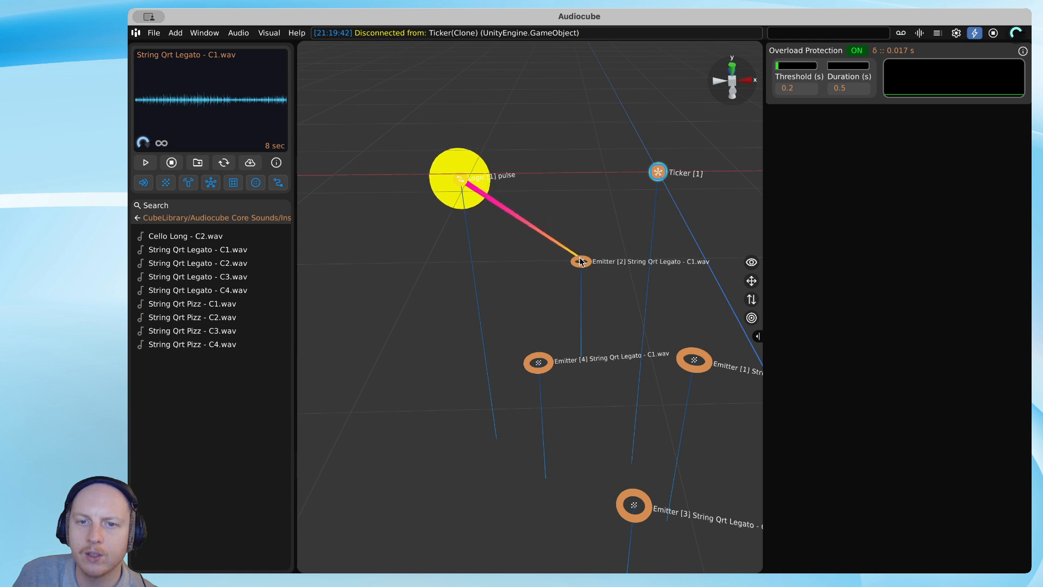
pyautogui.moveTo(580, 262)
pyautogui.mouseDown()
pyautogui.moveTo(540, 364)
pyautogui.moveTo(697, 362)
pyautogui.moveTo(686, 499)
pyautogui.moveTo(634, 503)
pyautogui.moveTo(494, 262)
pyautogui.mouseUp()
pyautogui.moveTo(460, 181); pyautogui.dragTo(472, 178)
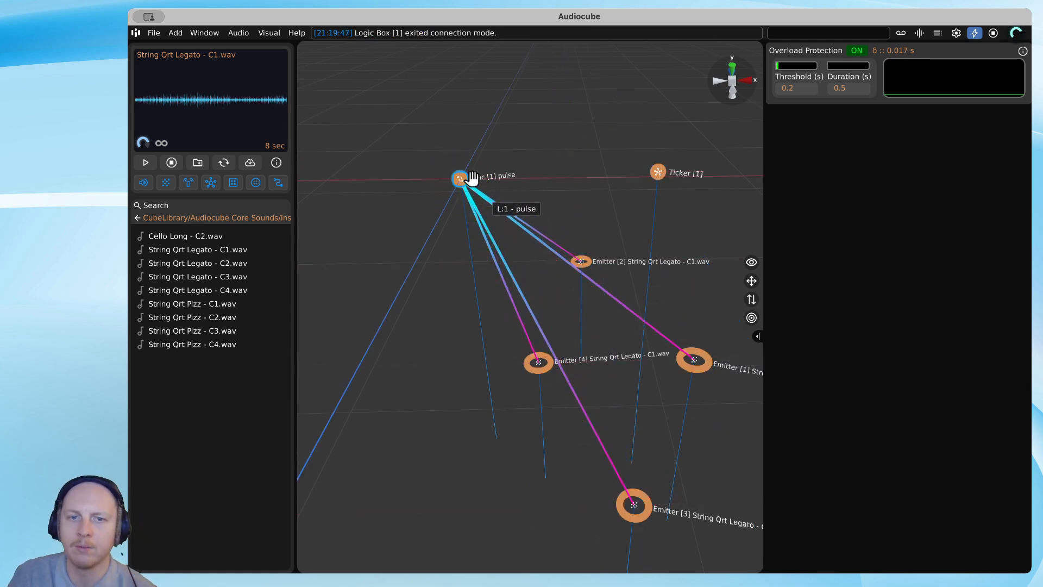
pyautogui.click(466, 180)
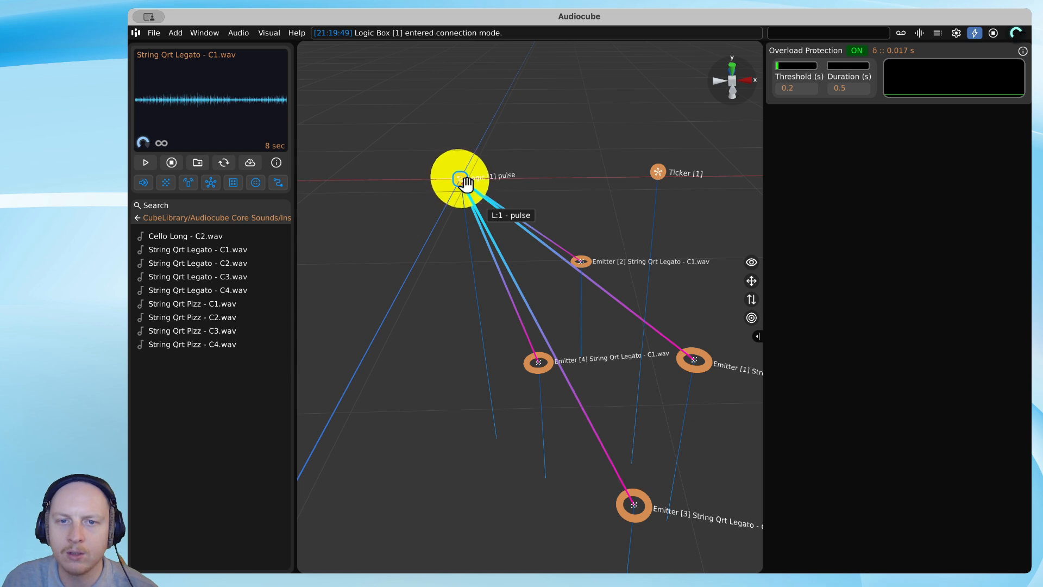
# Leave the logic box's connection mode and move the ticker farther back, away from the four emitters
pyautogui.click(457, 177)
pyautogui.click(584, 258)
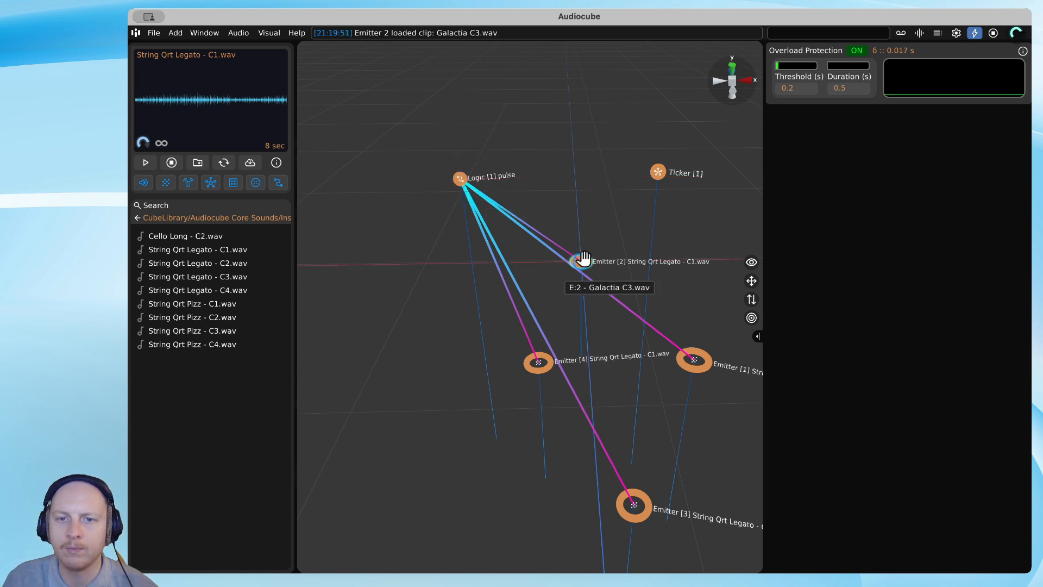
pyautogui.click(921, 36)
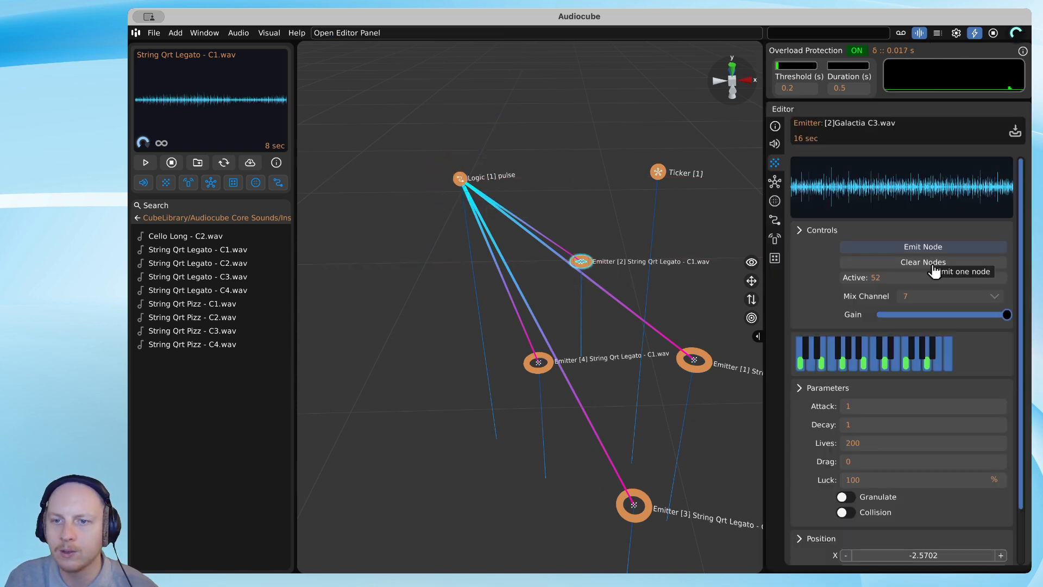
pyautogui.press('d')
pyautogui.moveTo(544, 168); pyautogui.dragTo(616, 119)
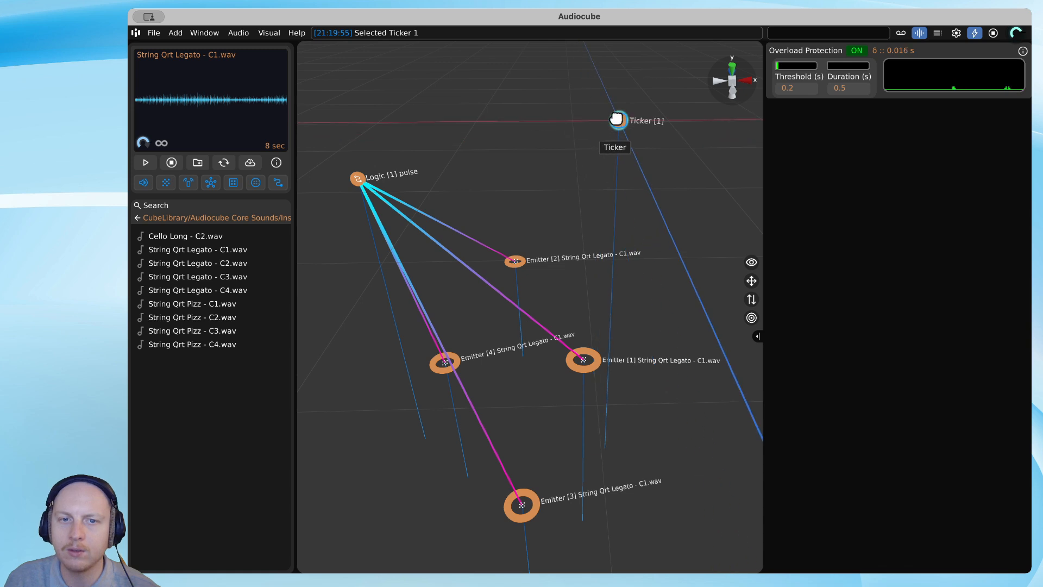
# Show the logic box's settings in the editor, enlarge the editor area, and change the logic type to chain
pyautogui.click(363, 177)
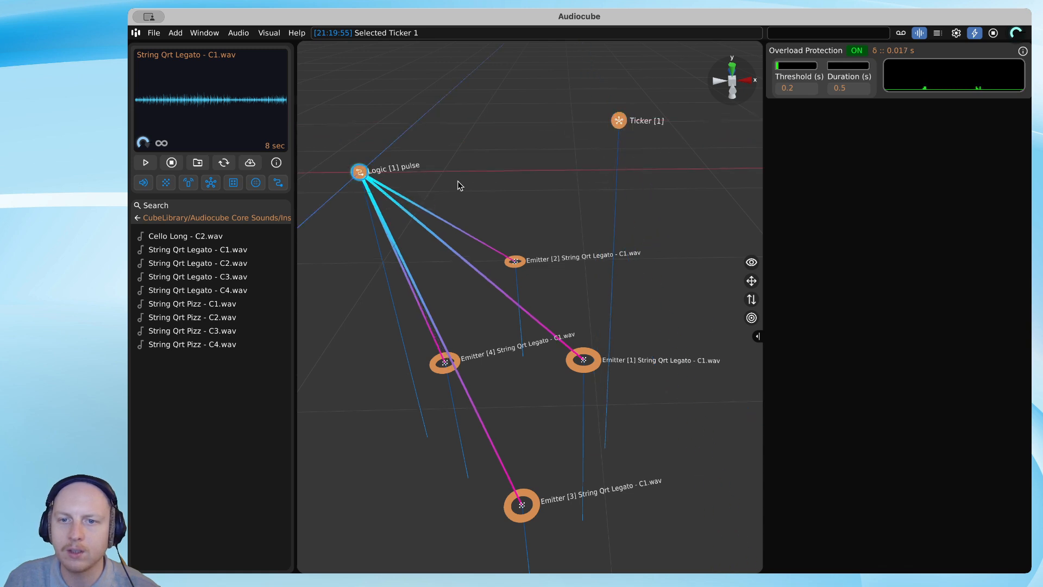
pyautogui.click(937, 36)
pyautogui.click(921, 34)
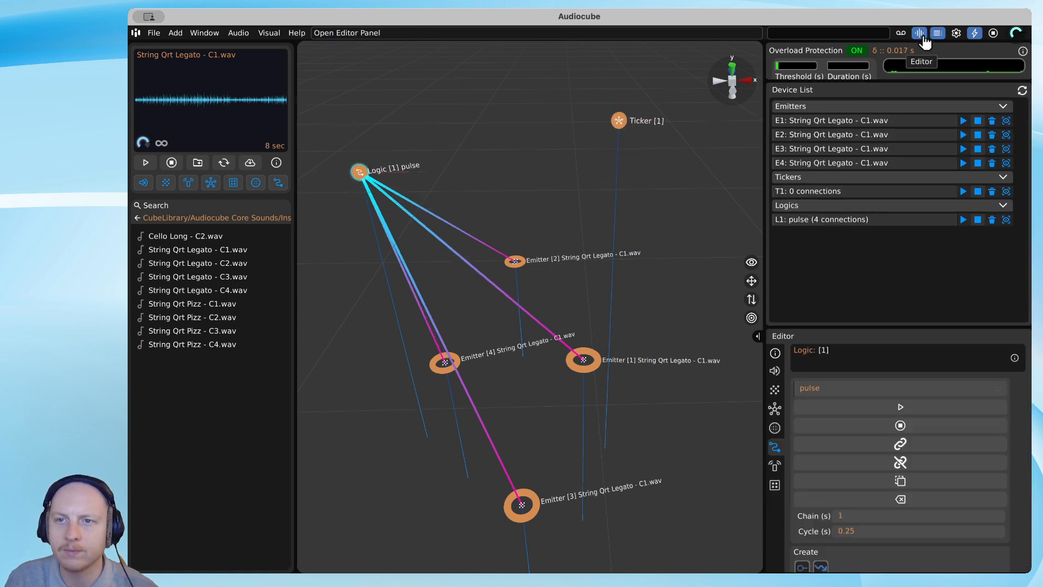
pyautogui.moveTo(846, 325); pyautogui.dragTo(889, 123)
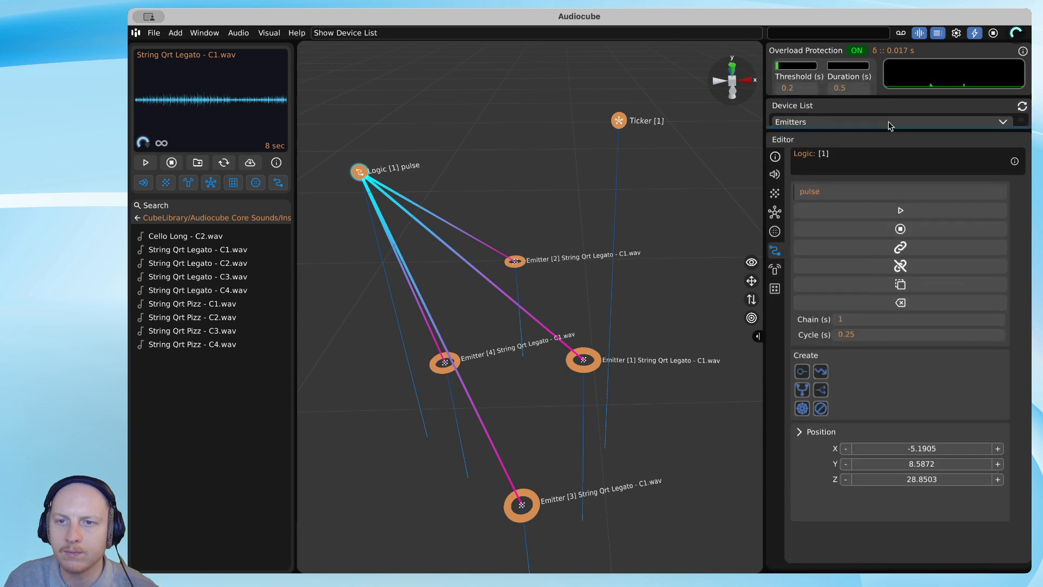
pyautogui.click(883, 190)
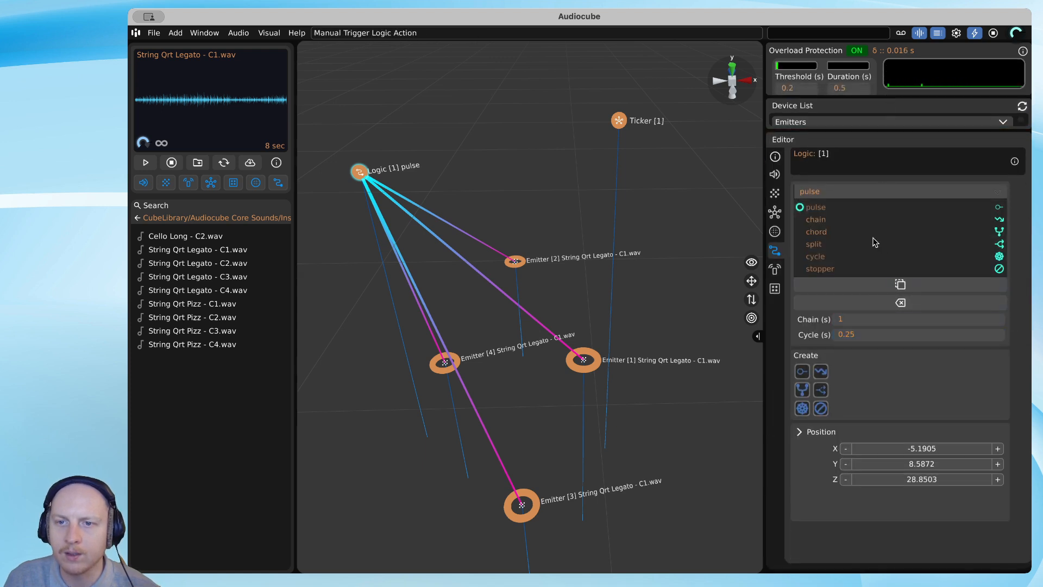
pyautogui.click(822, 220)
# Move the chain logic box to about X -3.68, Y 8.36, Z 28.66 and trigger it from the ticker through a connection
pyautogui.moveTo(369, 171); pyautogui.dragTo(498, 173)
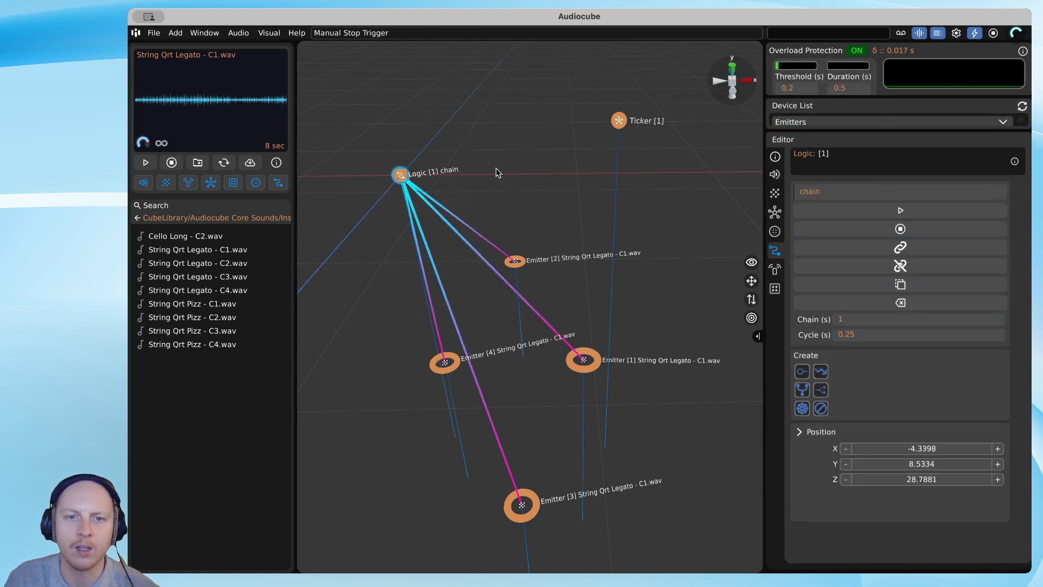
pyautogui.moveTo(408, 174); pyautogui.dragTo(434, 188)
pyautogui.click(617, 121)
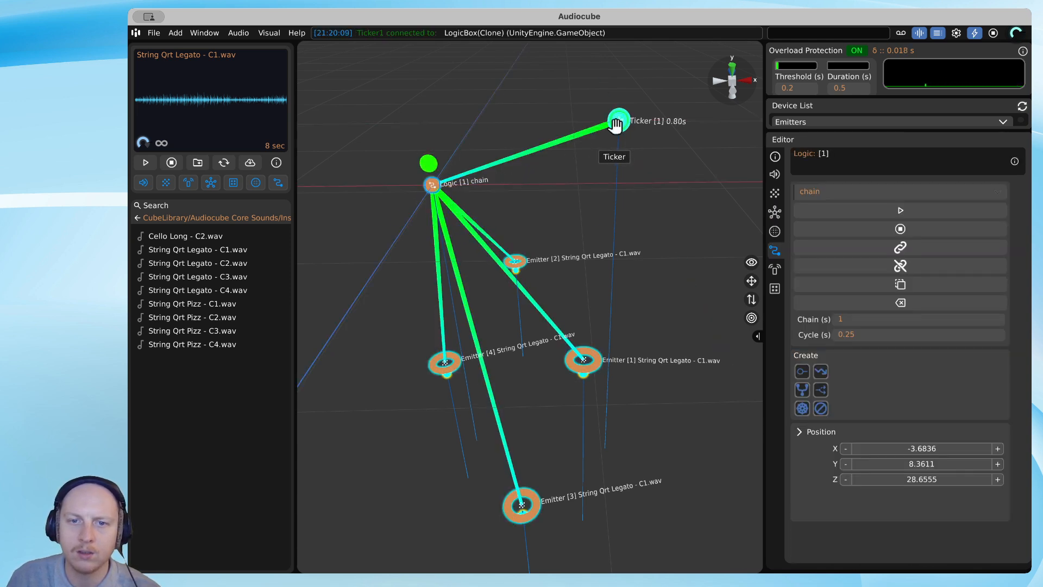
# Move the ticker to about X 0.02, Y 9.39
pyautogui.press('s')
pyautogui.press('a')
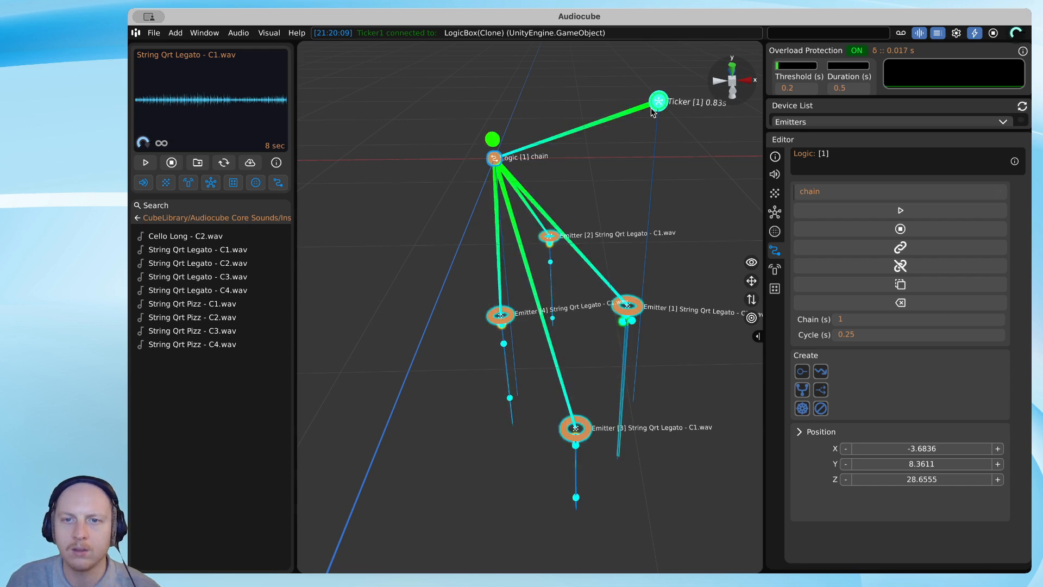
pyautogui.moveTo(660, 103); pyautogui.dragTo(656, 119)
pyautogui.press('w')
pyautogui.press('w')
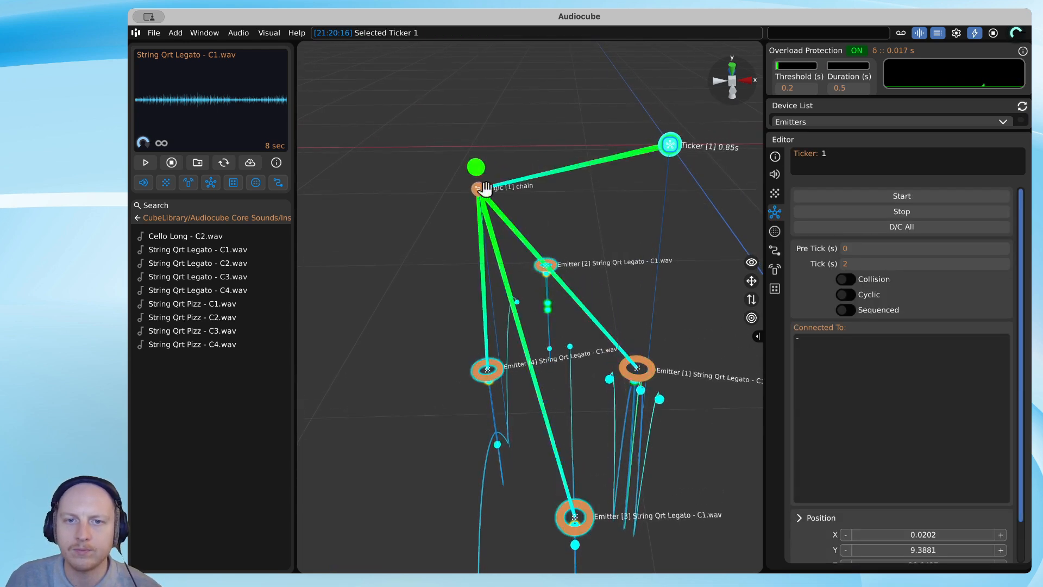
# Move the chain logic box to about X -3.74, Y 8.58, Z 28.80 and connect it back to the ticker as a feedback loop
pyautogui.moveTo(478, 189); pyautogui.dragTo(477, 177)
pyautogui.press('c')
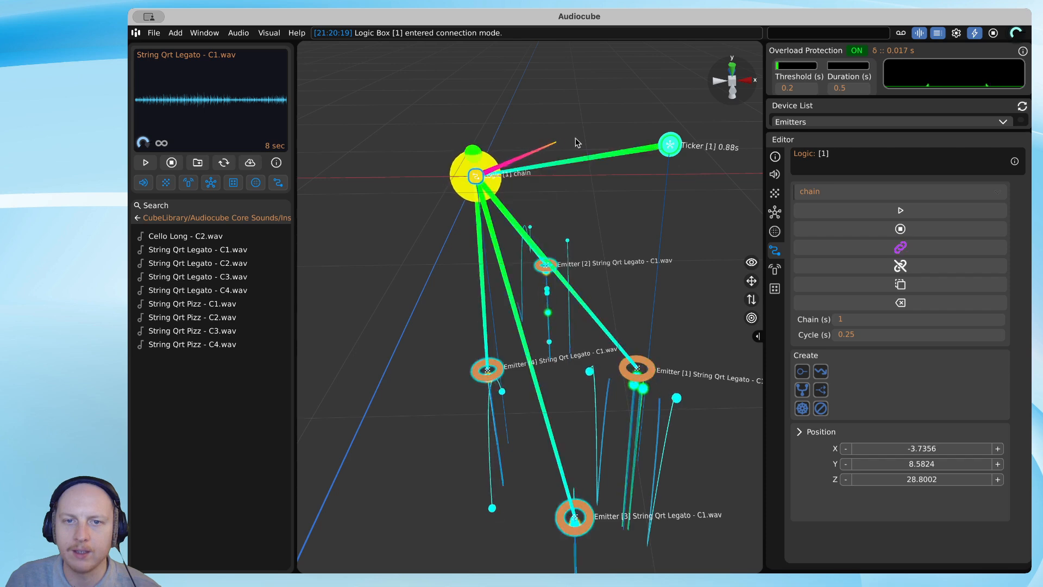
pyautogui.click(664, 142)
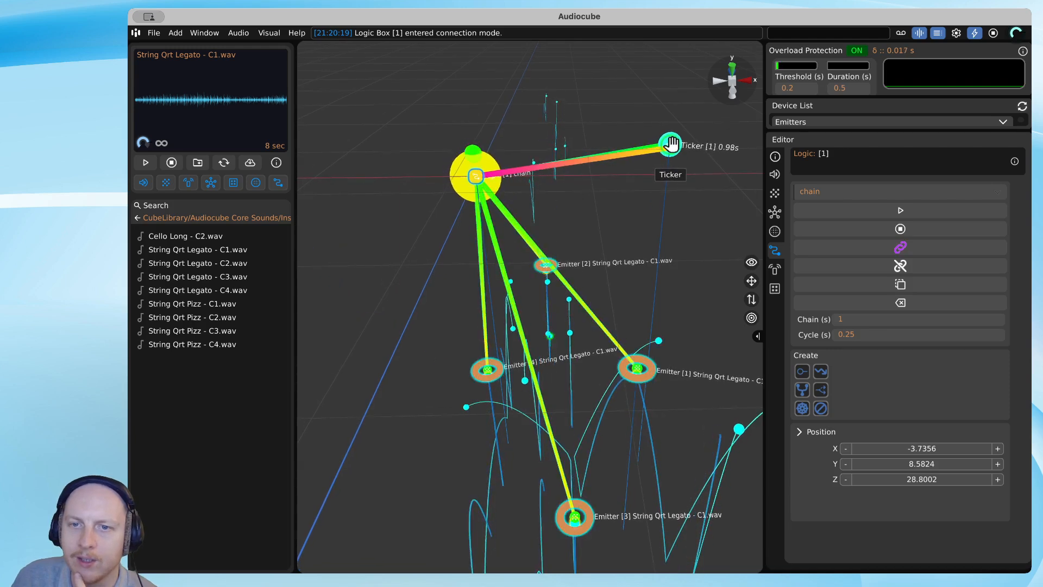
pyautogui.click(671, 145)
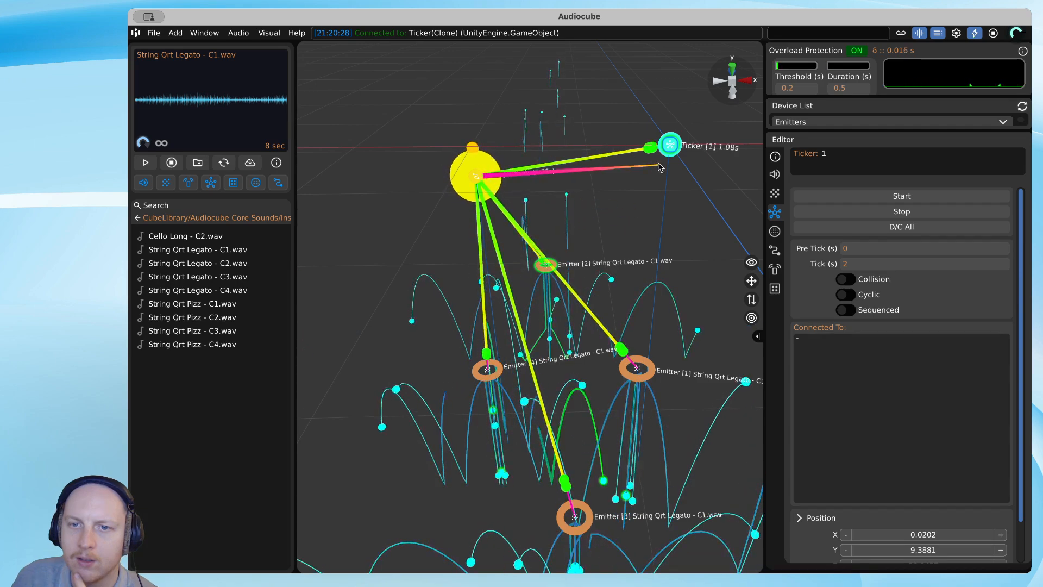
pyautogui.click(476, 176)
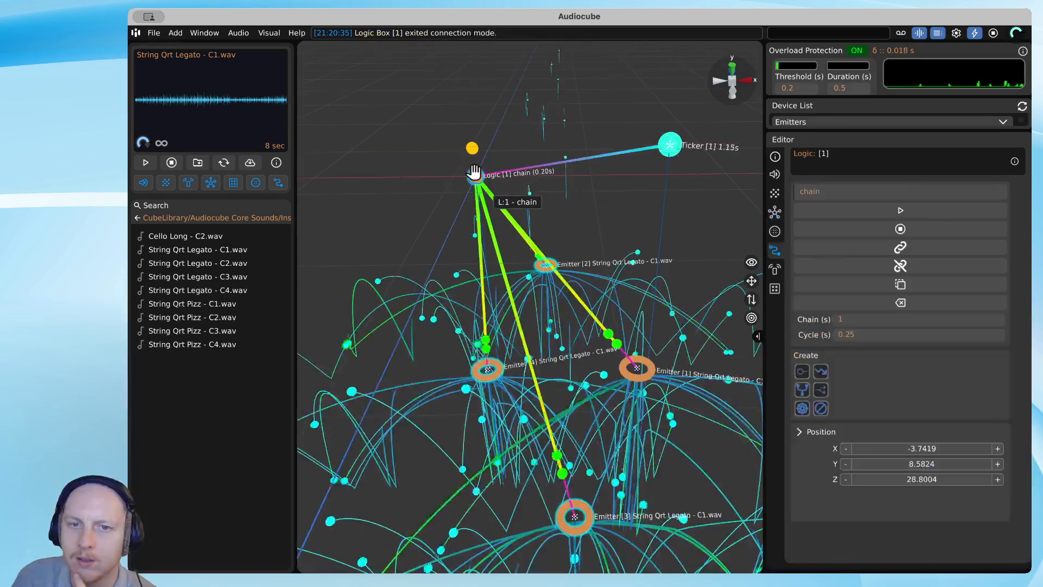
# Examine the emitted nodes and their trajectories around the four emitters from above and close up
pyautogui.moveTo(589, 272); pyautogui.dragTo(582, 307, button='right')
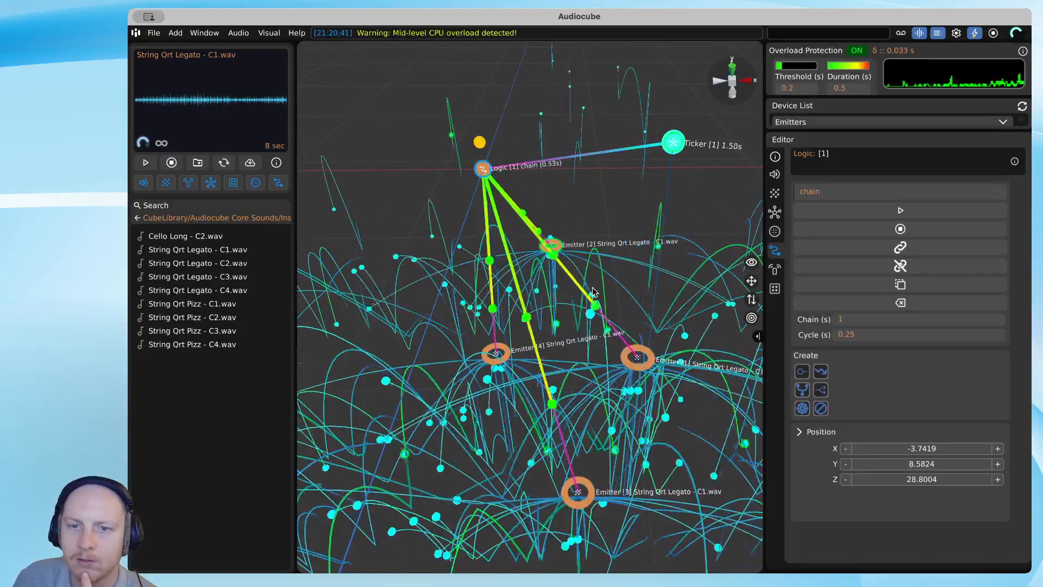
pyautogui.scroll(5, 594, 292)
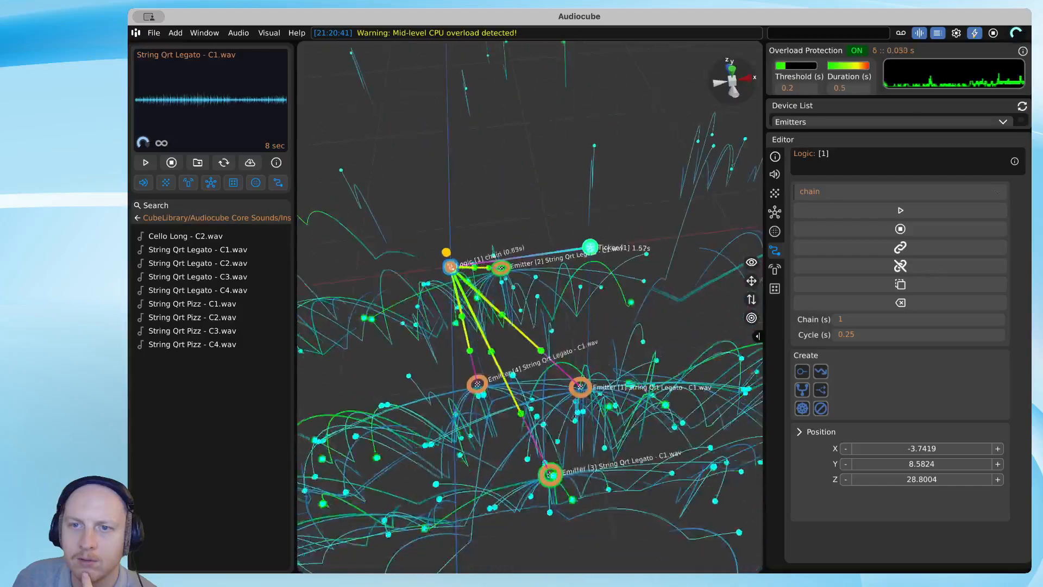
pyautogui.moveTo(594, 291); pyautogui.dragTo(581, 292, button='right')
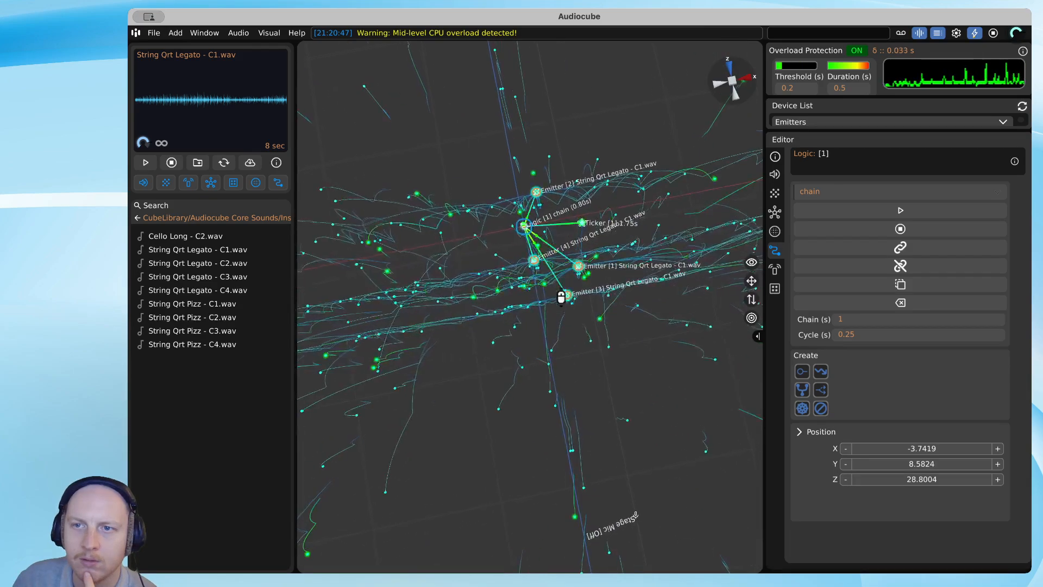
pyautogui.scroll(10, 561, 297)
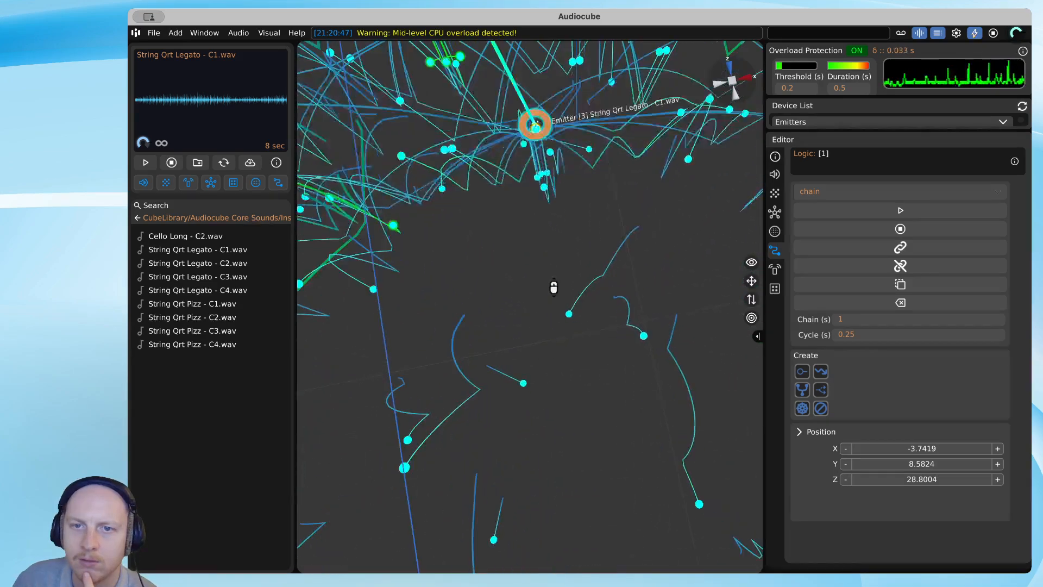
pyautogui.scroll(5, 554, 287)
pyautogui.moveTo(554, 287); pyautogui.dragTo(408, 189, button='right')
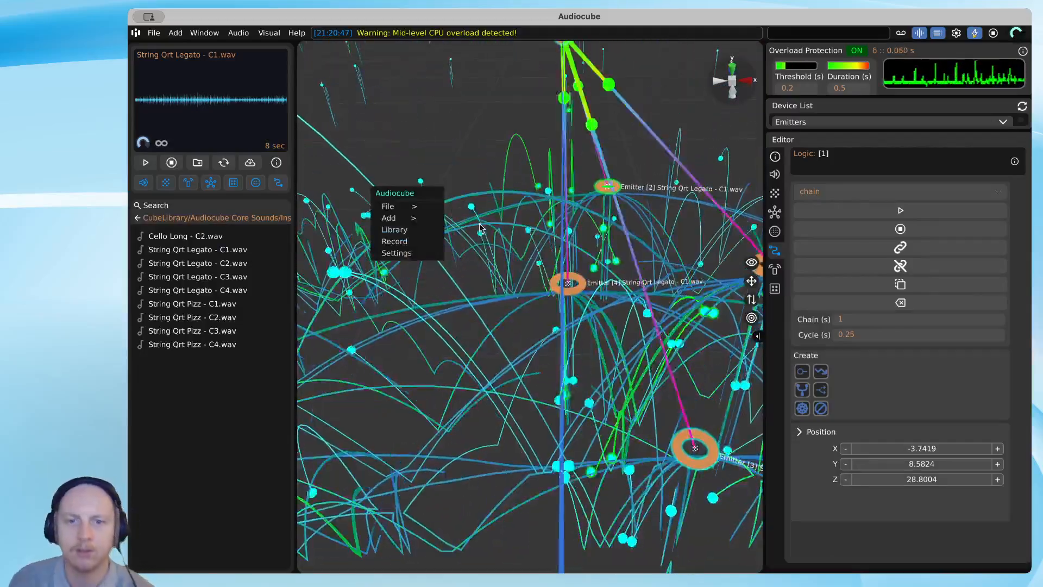
# Hide the side panels to view the whole emitter setup and stop all audio in the scene
pyautogui.press('Tab')
pyautogui.press('s')
pyautogui.moveTo(628, 326); pyautogui.dragTo(590, 223, button='right')
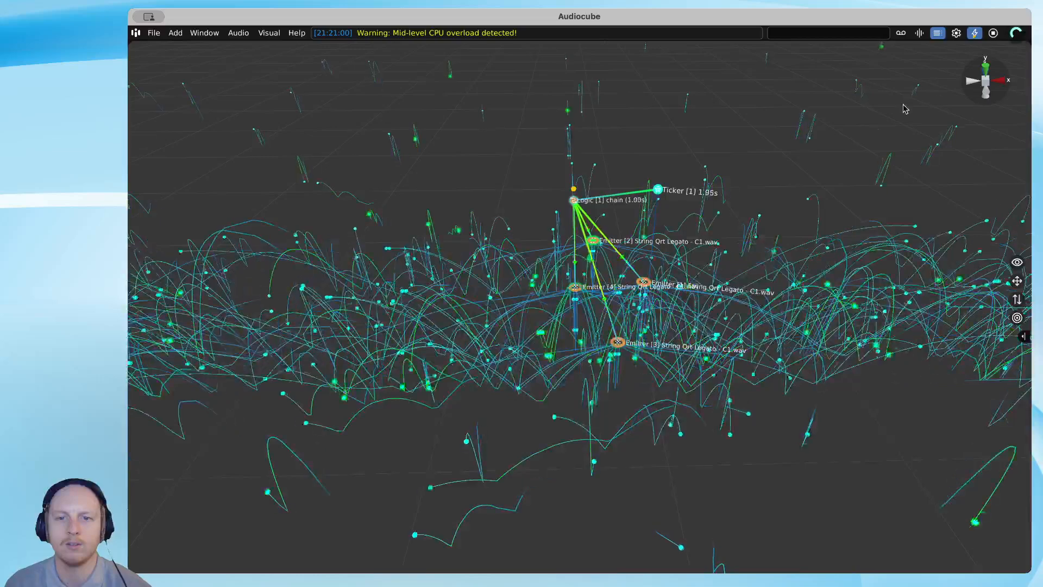
pyautogui.click(994, 33)
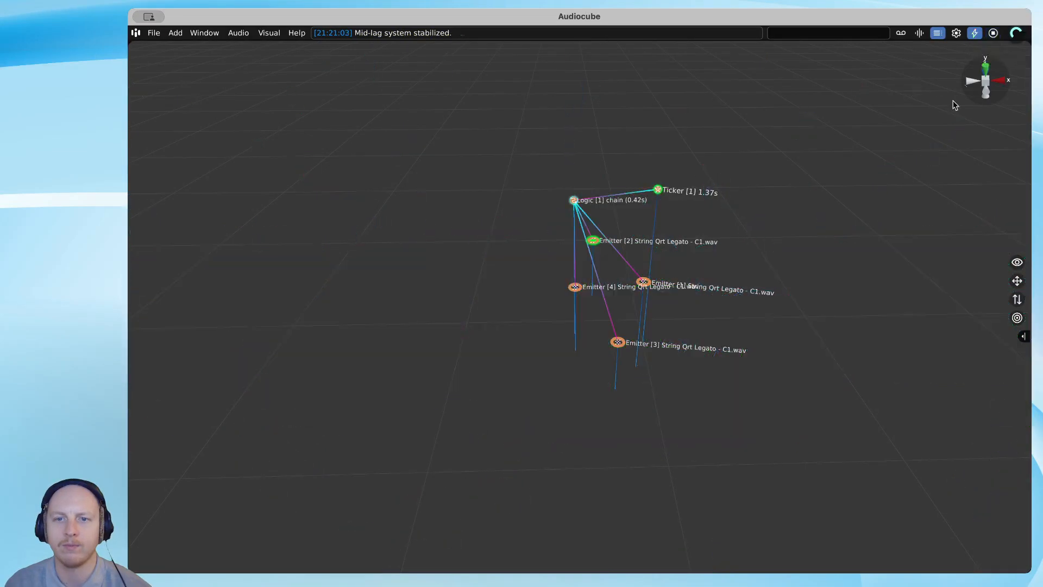
# Close the Overload Protection, Settings and Device List panels and show the Recorder alongside the editor
pyautogui.click(955, 38)
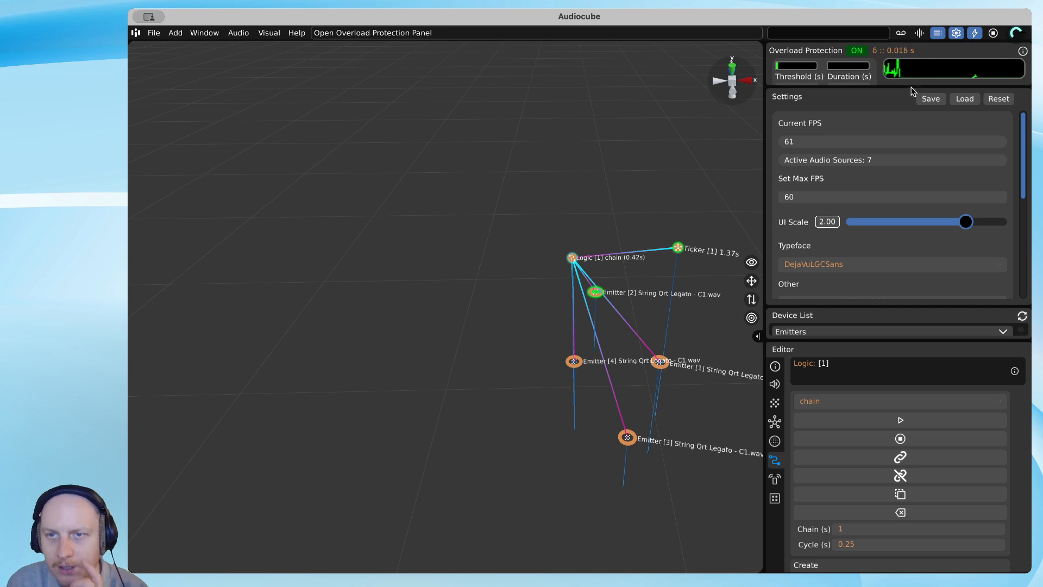
pyautogui.click(975, 35)
pyautogui.click(959, 37)
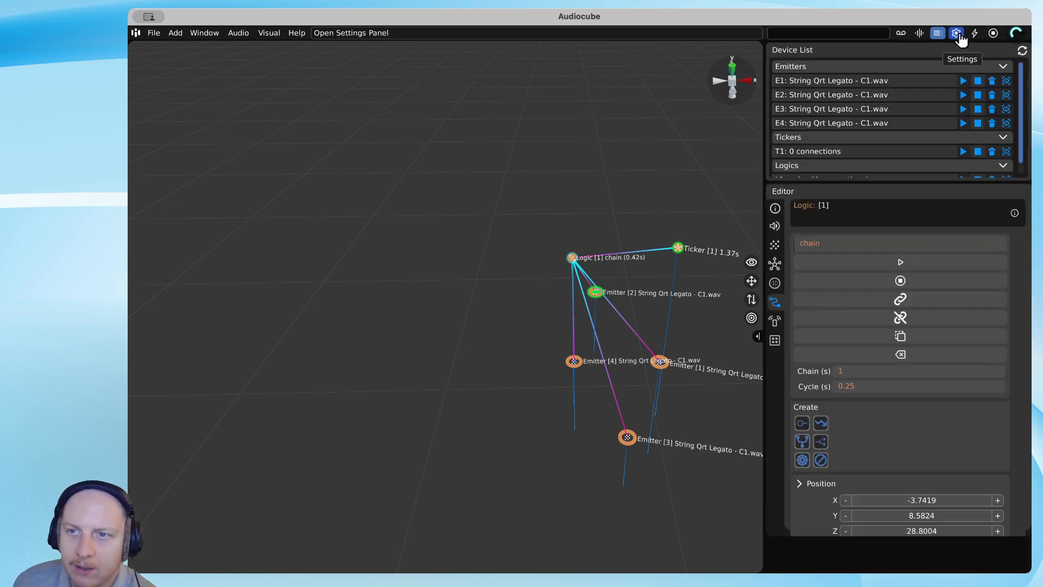
pyautogui.click(939, 35)
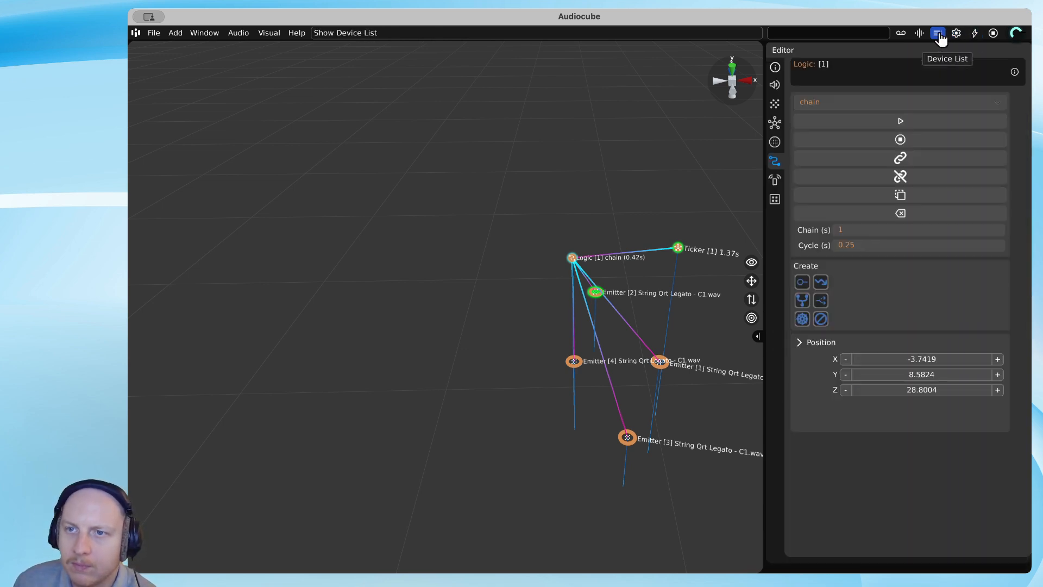
pyautogui.click(901, 34)
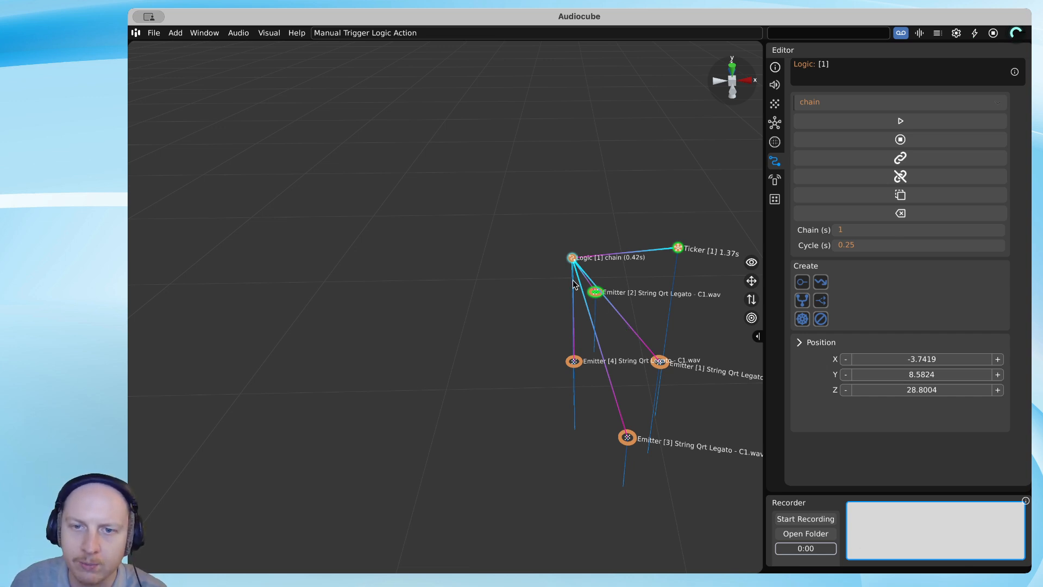
# Move the chain logic box to about X -5.06, Y 8.51, Z 28.79 and inspect Emitter 1's parameters and position
pyautogui.moveTo(588, 253); pyautogui.dragTo(540, 259)
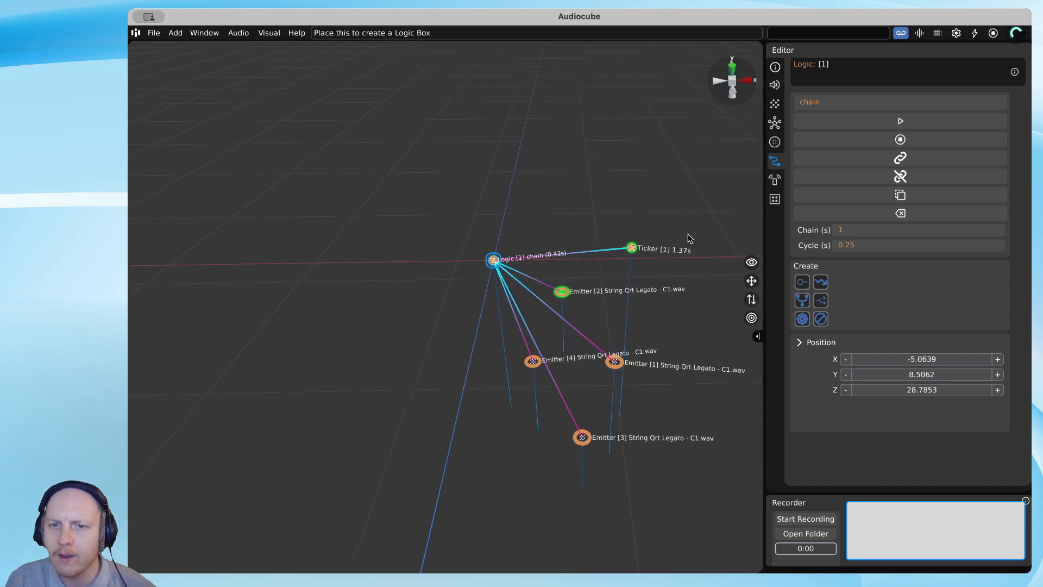
pyautogui.click(607, 358)
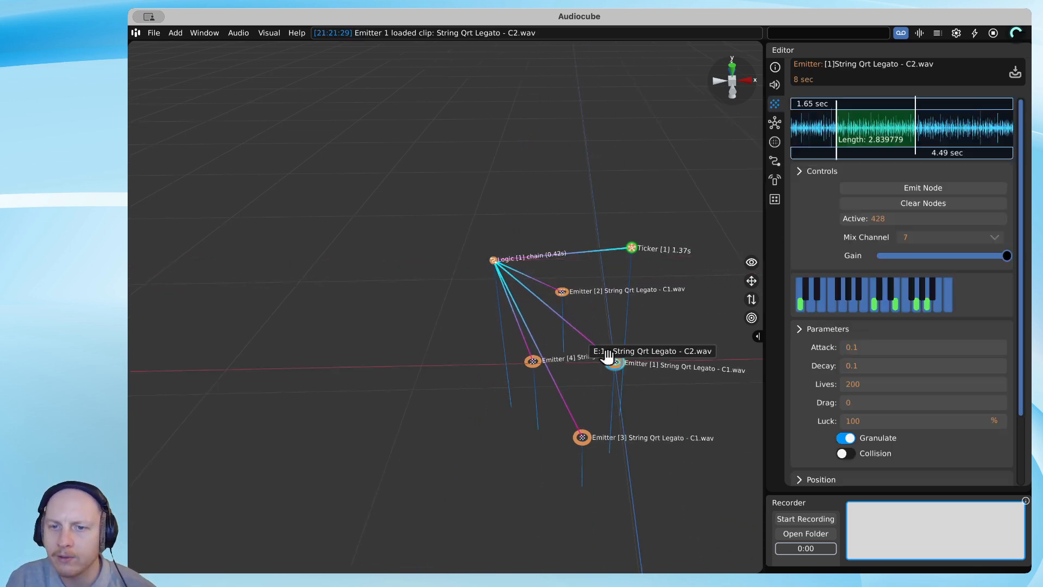
pyautogui.moveTo(1020, 341); pyautogui.dragTo(1012, 441)
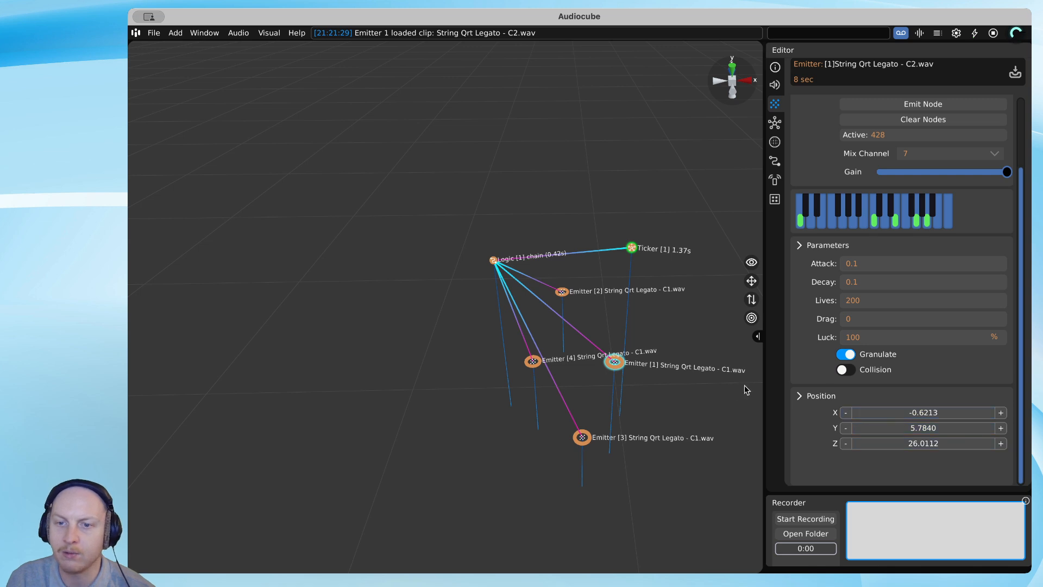
pyautogui.moveTo(745, 387); pyautogui.dragTo(474, 293, button='middle')
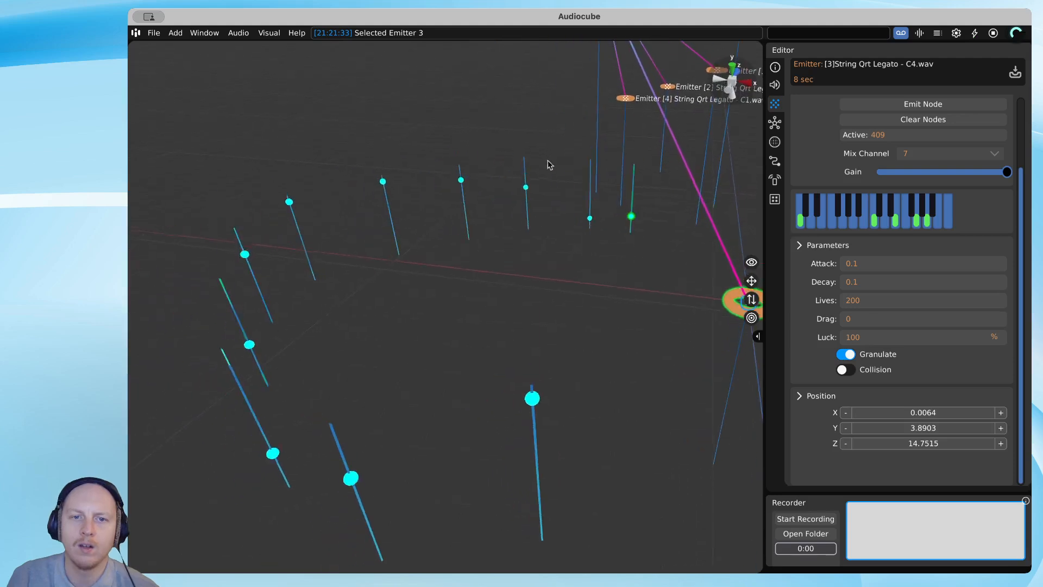
pyautogui.click(240, 34)
pyautogui.moveTo(248, 96)
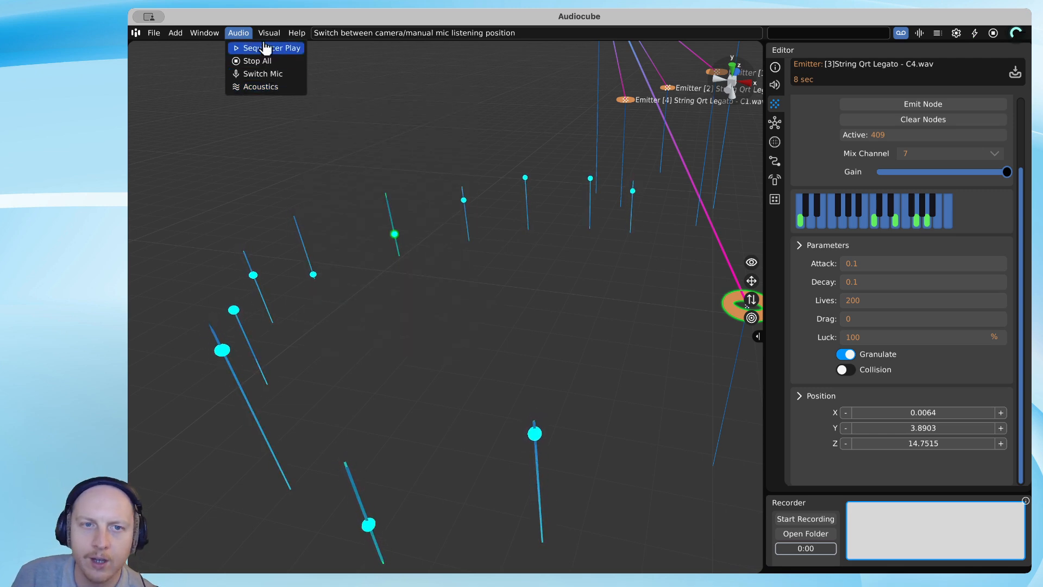
pyautogui.click(229, 34)
# Move Emitter 3 to about X -3.75, Y 3.91, Z 18.63, closer to the other emitters
pyautogui.press('s')
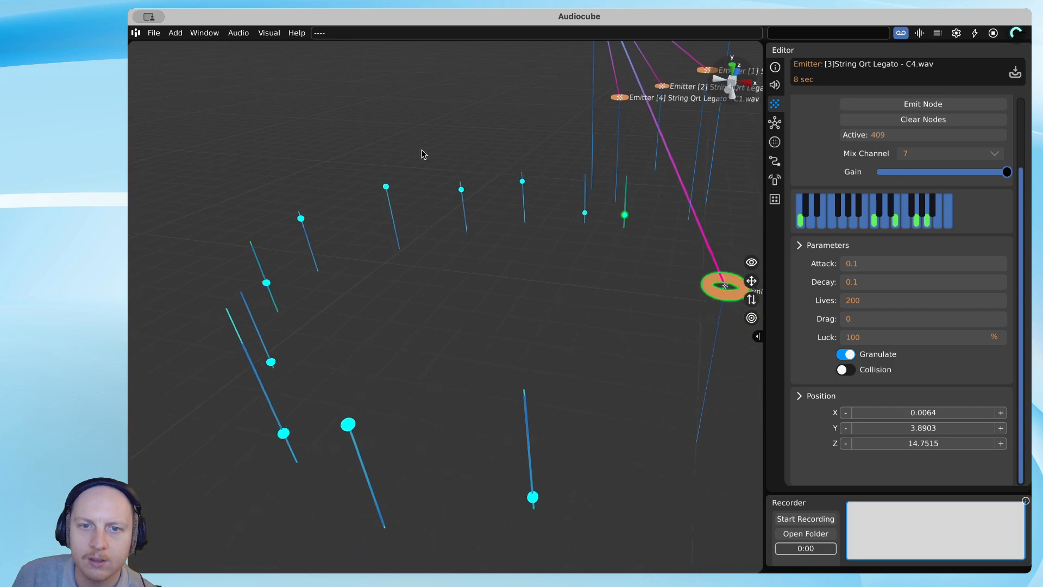
pyautogui.press('d')
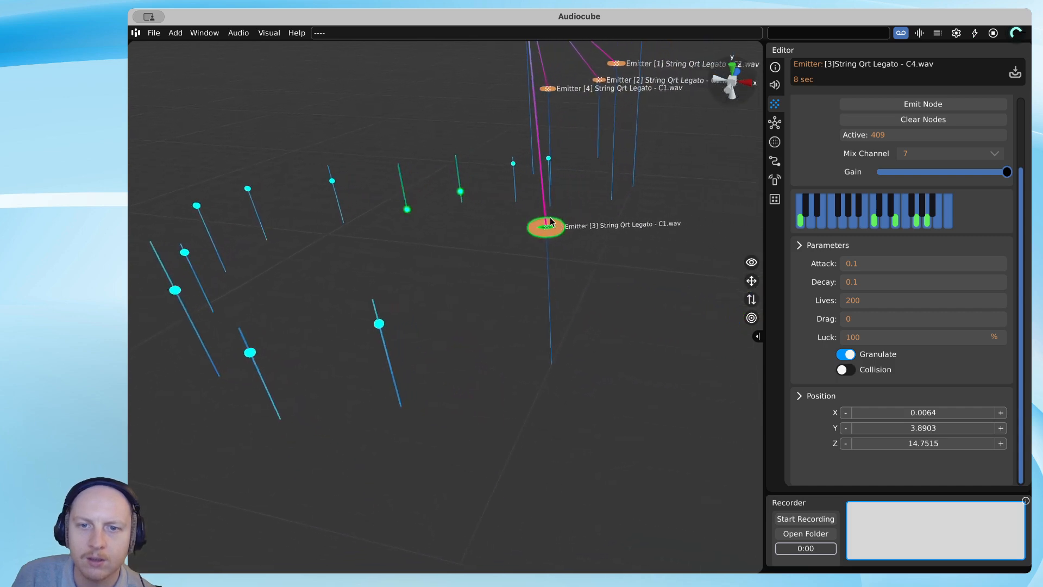
pyautogui.moveTo(535, 226); pyautogui.dragTo(550, 241)
pyautogui.press('w')
pyautogui.press('a')
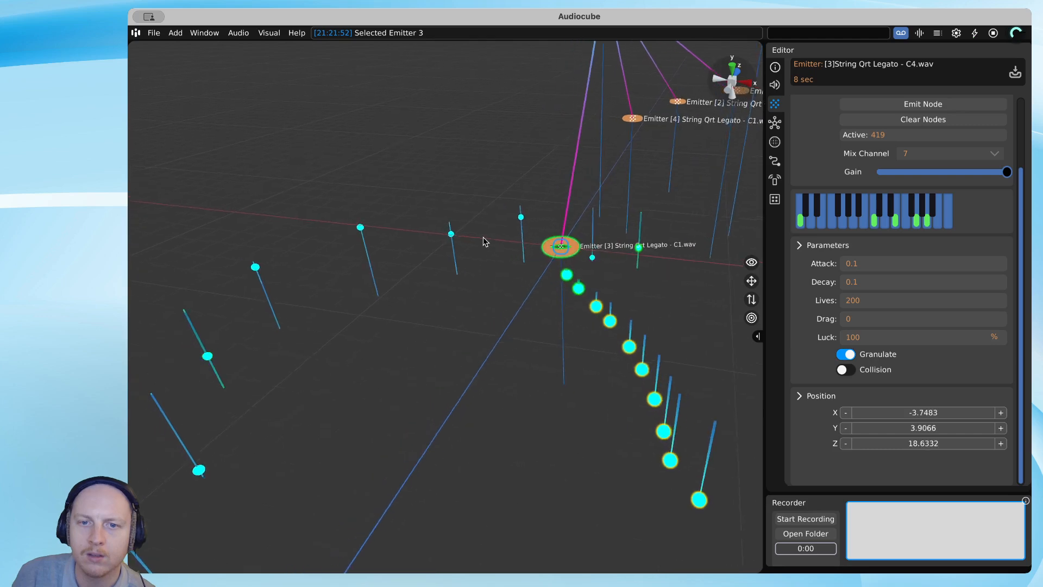
pyautogui.moveTo(484, 243); pyautogui.dragTo(514, 198, button='right')
pyautogui.press('d')
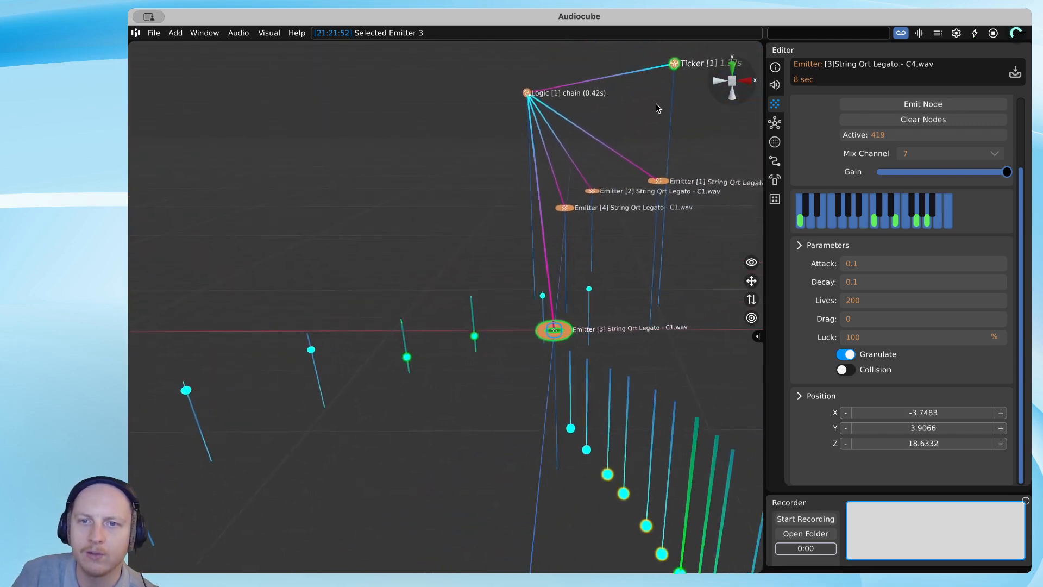
# Delete Ticker 1 and move the chain logic box to about X -3.77, Y 8.66, Z 28.84
pyautogui.click(655, 65)
pyautogui.rightClick(661, 65)
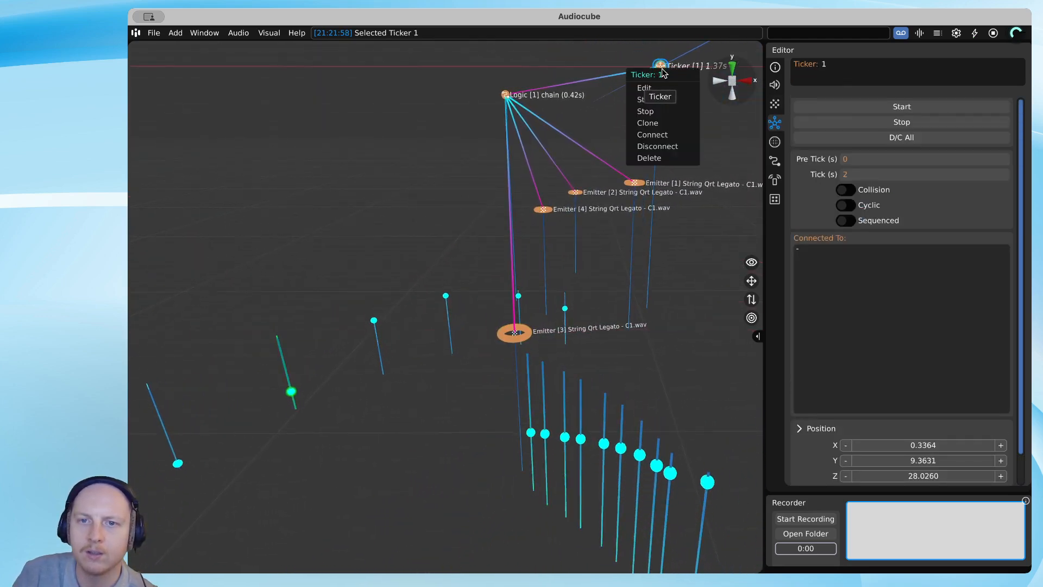
pyautogui.click(662, 159)
pyautogui.moveTo(511, 92); pyautogui.dragTo(538, 90)
# Examine the four emitters linked to the chain logic box and their bouncing nodes from several angles
pyautogui.moveTo(557, 98); pyautogui.dragTo(612, 132, button='right')
pyautogui.press('d')
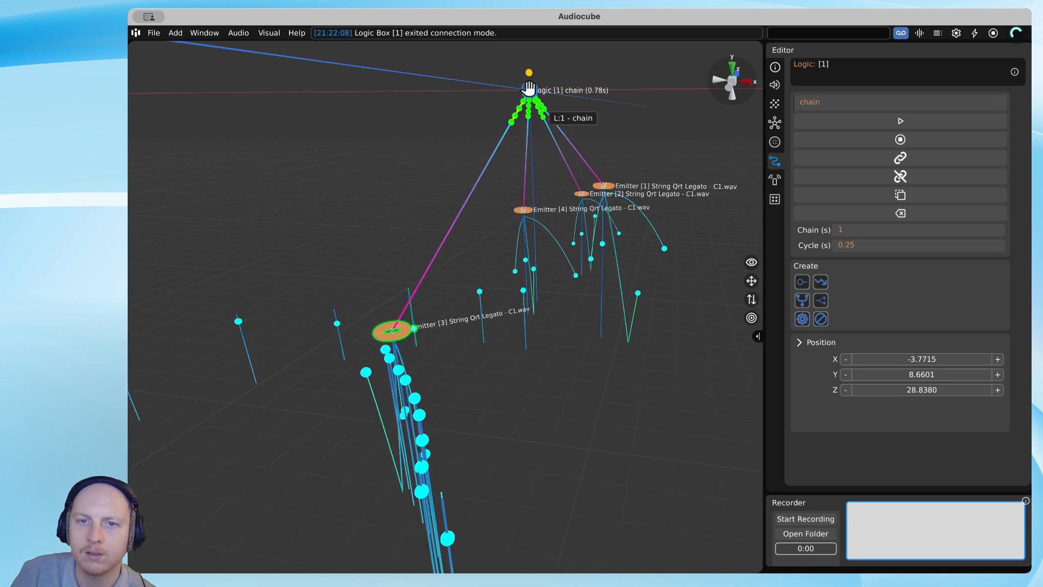
pyautogui.moveTo(647, 178); pyautogui.dragTo(606, 180, button='right')
pyautogui.press('d')
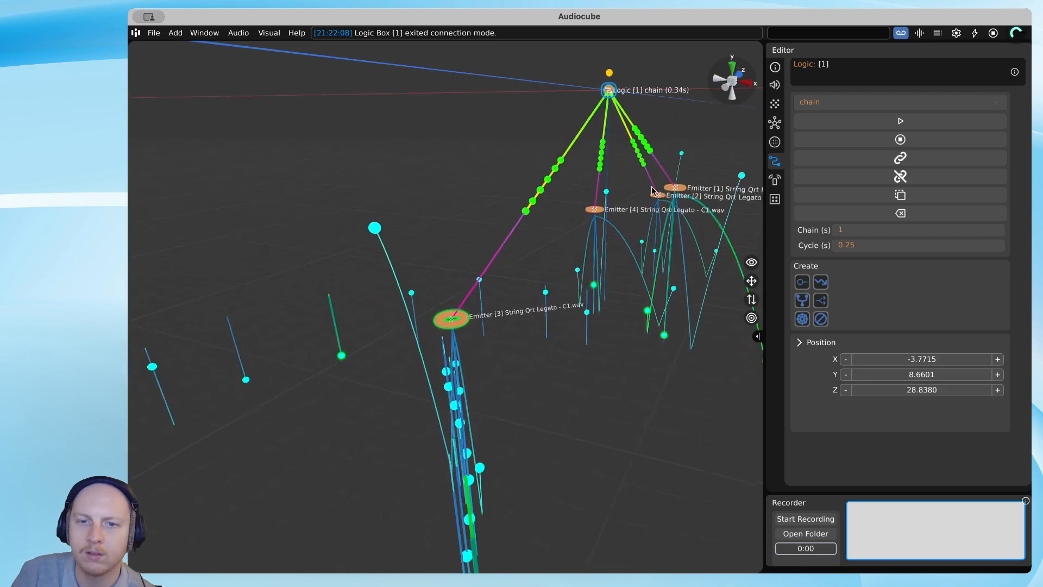
pyautogui.press('w')
pyautogui.press('d')
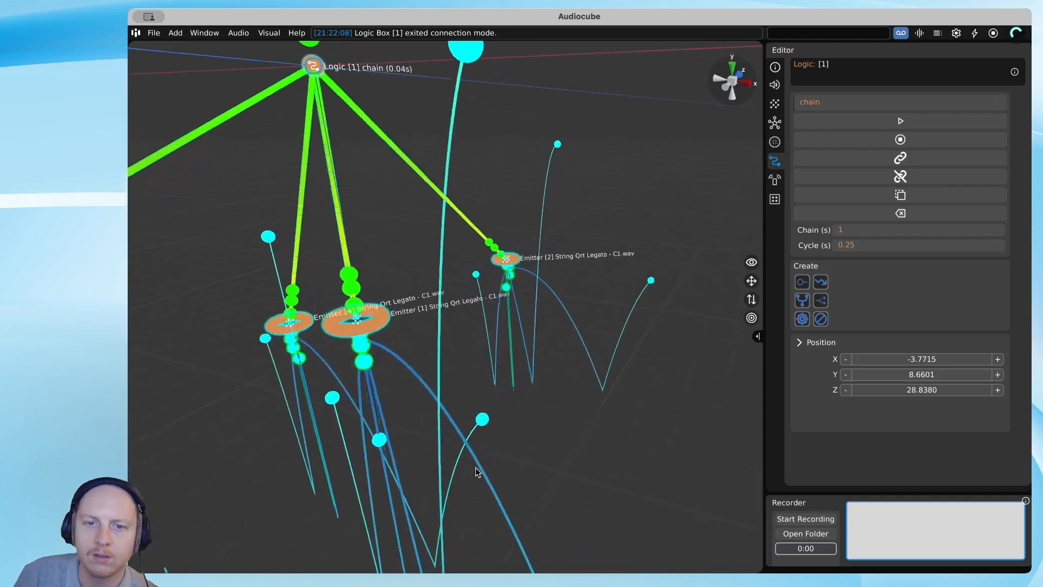
pyautogui.moveTo(477, 470); pyautogui.dragTo(145, 536, button='right')
pyautogui.press('d')
pyautogui.press('d')
pyautogui.press('d')
pyautogui.press('d')
pyautogui.press('d')
pyautogui.press('d')
pyautogui.press('s')
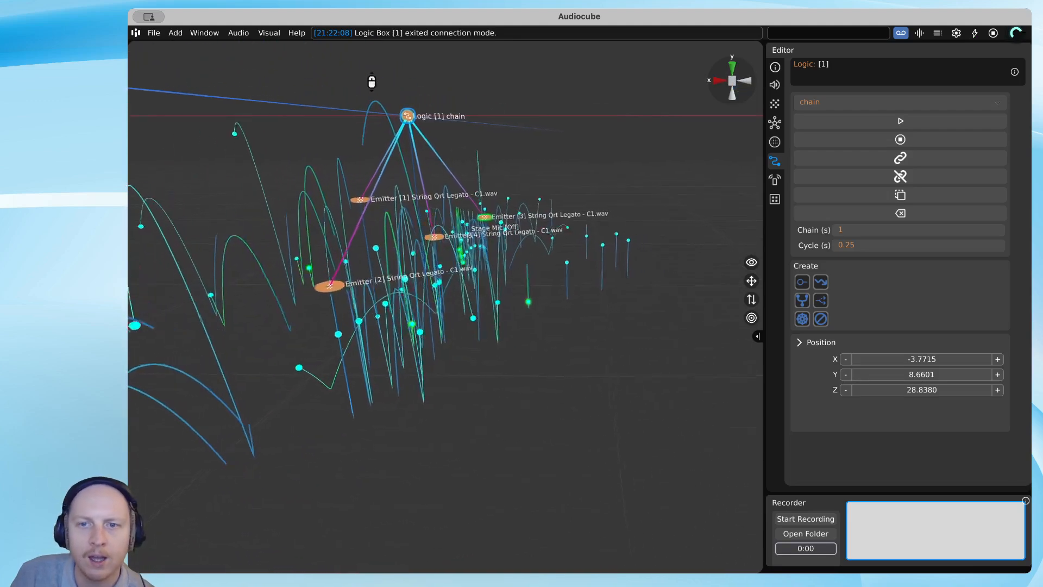
pyautogui.scroll(2, 225, 54)
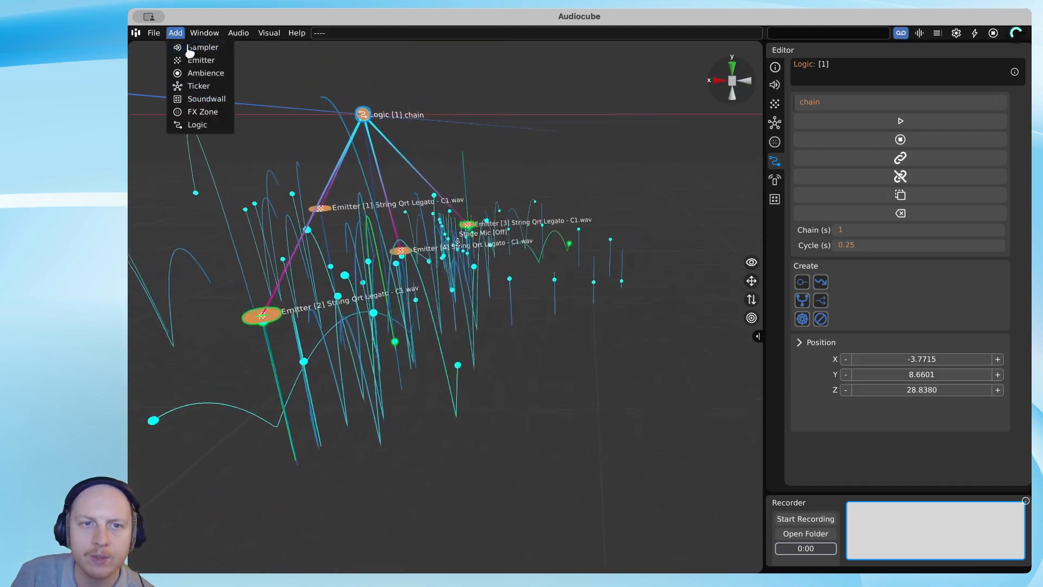
# Add an FX Zone to the scene, large enough to cover most of the emitters and their nodes
pyautogui.moveTo(639, 407); pyautogui.dragTo(514, 421)
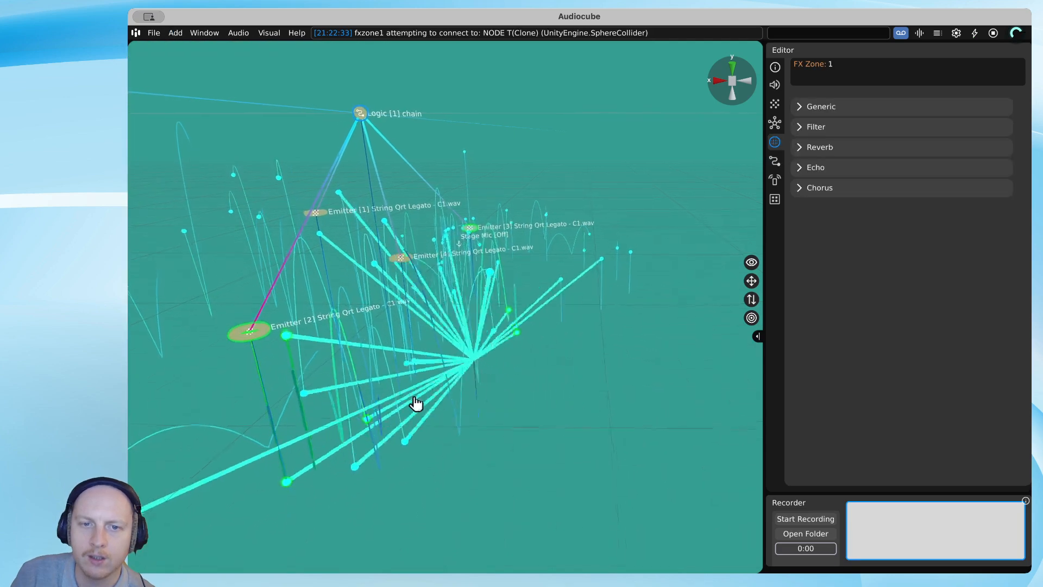
pyautogui.press('w')
pyautogui.moveTo(416, 404); pyautogui.dragTo(324, 369)
pyautogui.press('a')
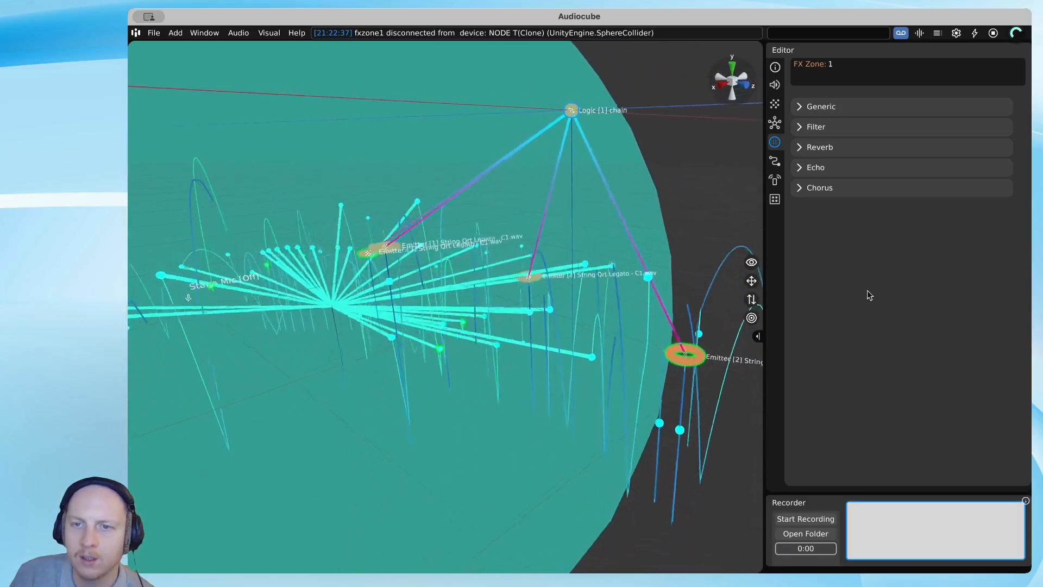
# Set the FX Zone's reverb preset to Stoneroom and show its filter settings
pyautogui.click(801, 149)
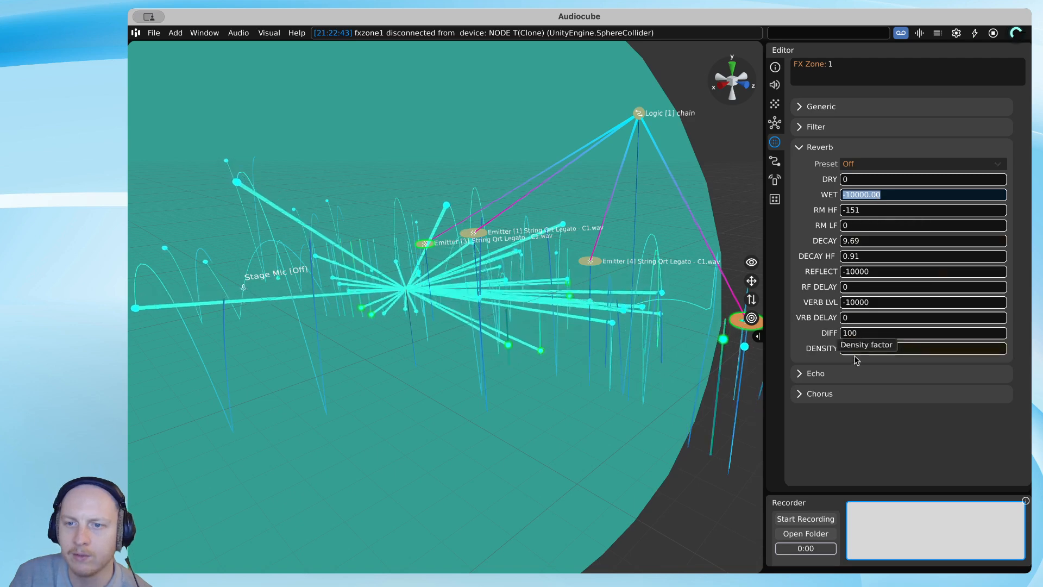
pyautogui.click(876, 165)
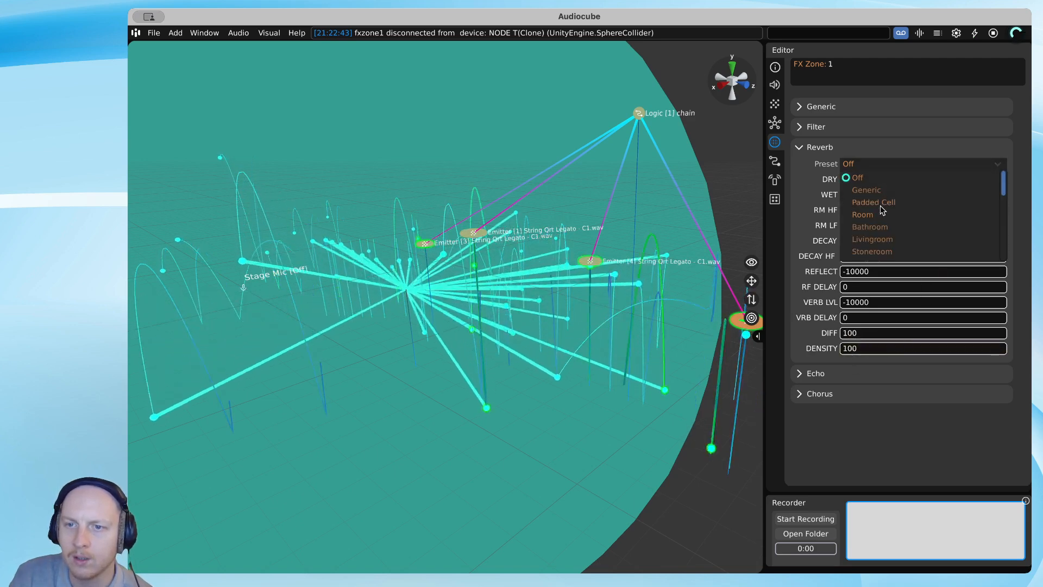
pyautogui.click(873, 251)
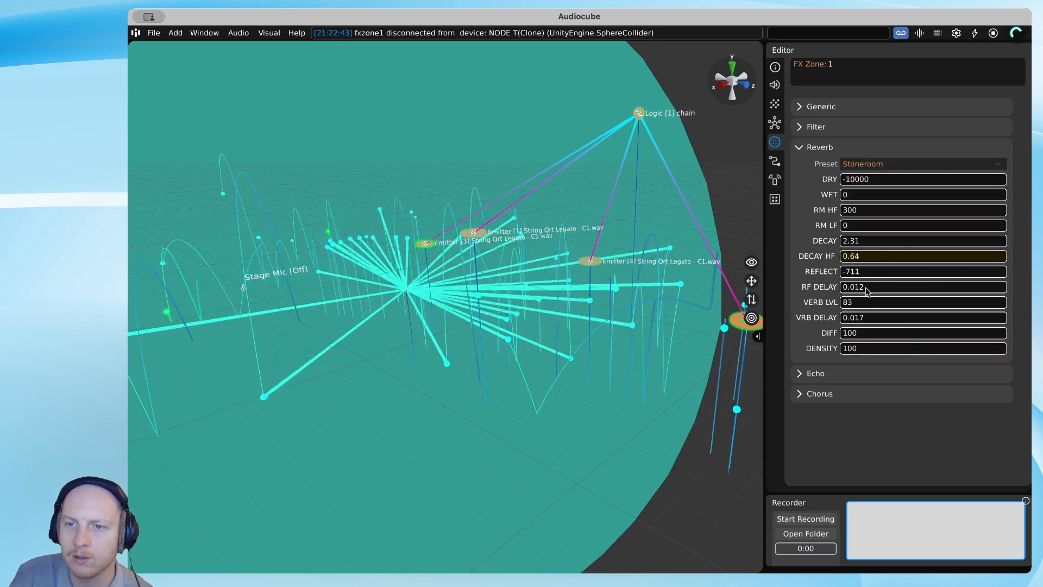
pyautogui.click(811, 129)
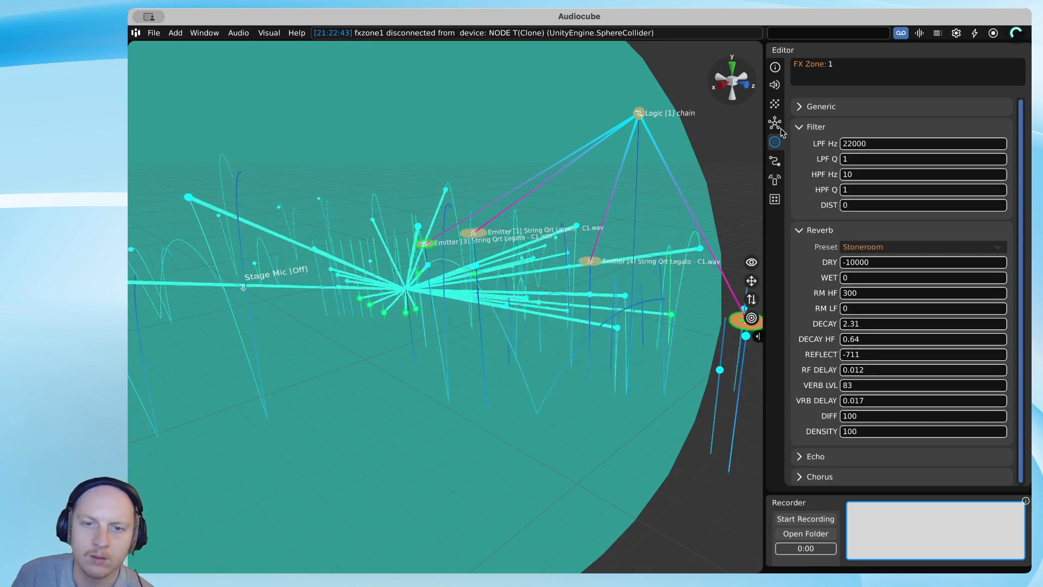
# Enable the master reverb in the mixer, raise its Wet to about -28 and Tail to about 666, and close the mixer
pyautogui.press('m')
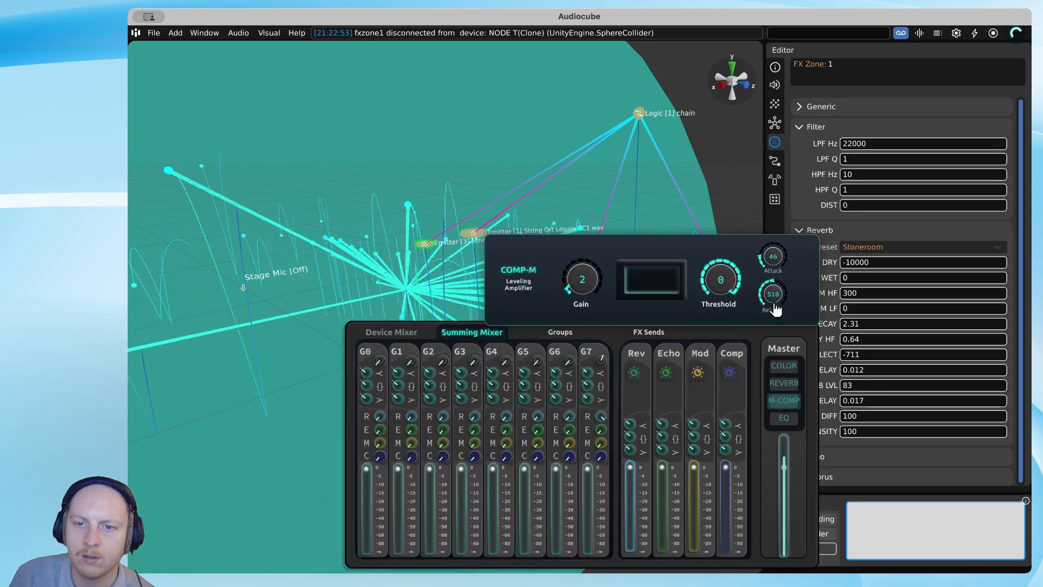
pyautogui.click(784, 384)
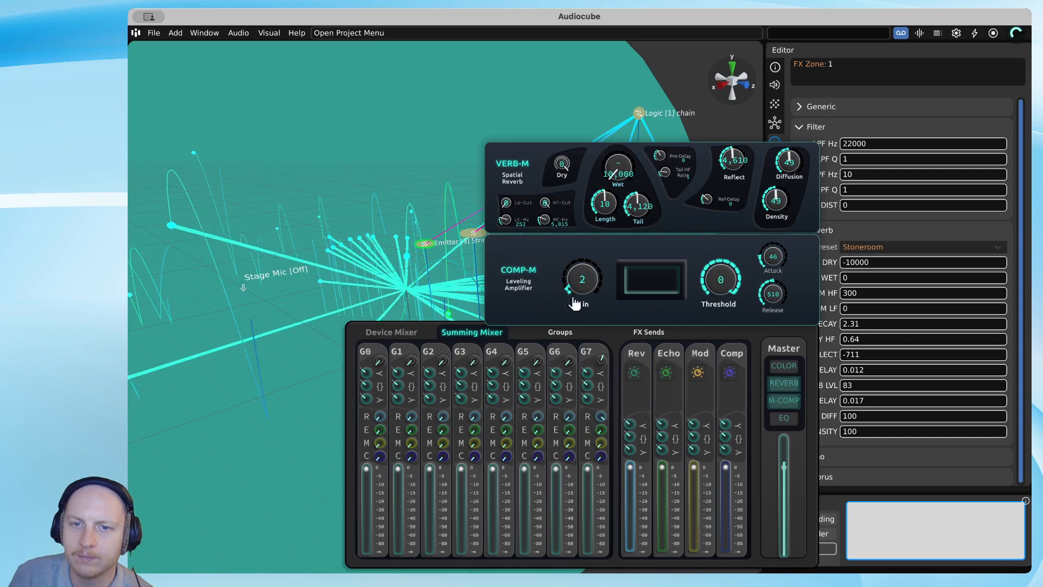
pyautogui.moveTo(627, 185); pyautogui.dragTo(604, 108)
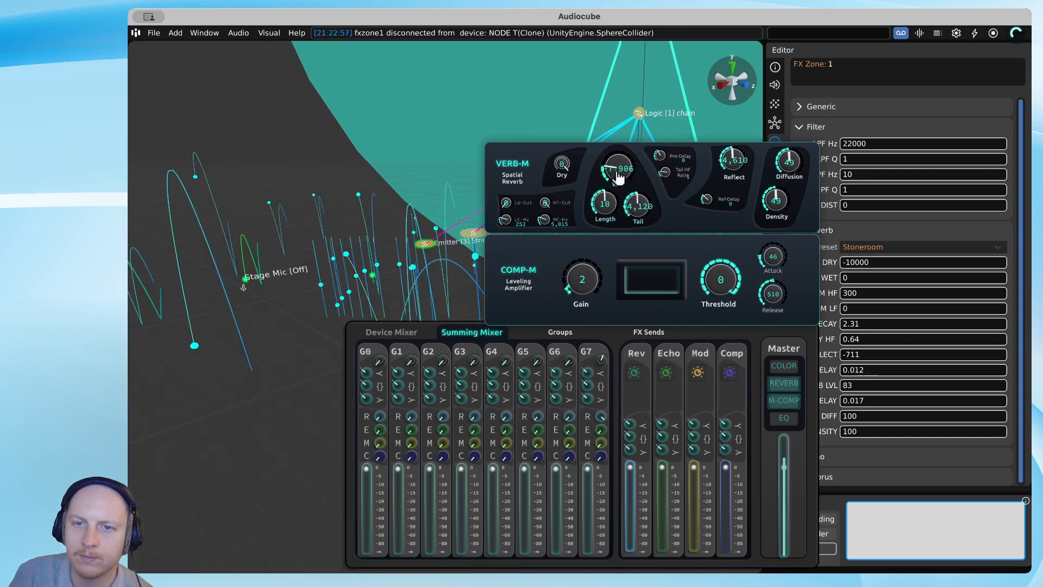
pyautogui.moveTo(619, 177); pyautogui.dragTo(624, 0)
pyautogui.moveTo(650, 154); pyautogui.dragTo(621, 35)
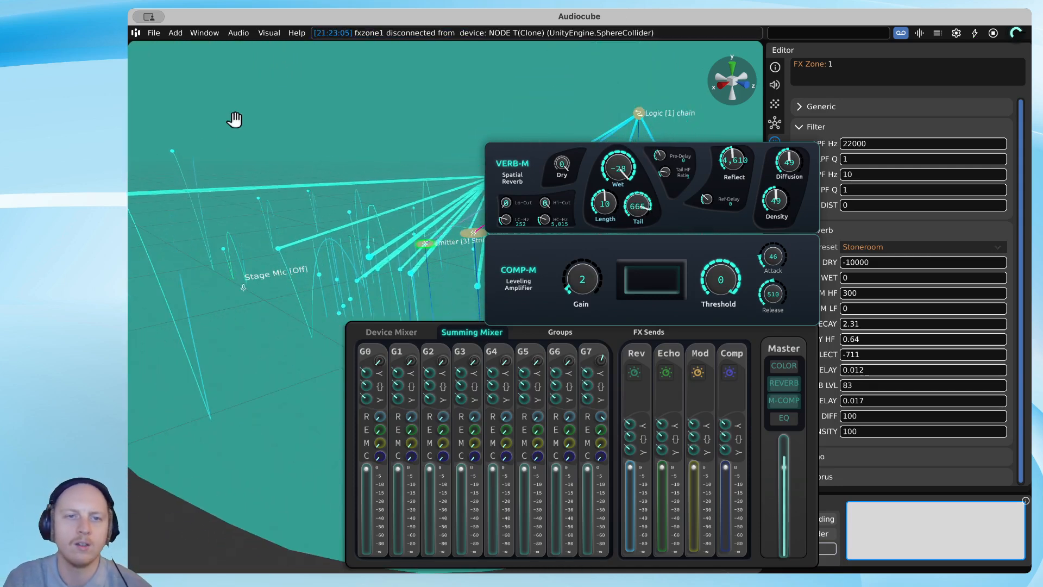
pyautogui.press('m')
pyautogui.press('m')
pyautogui.press('m')
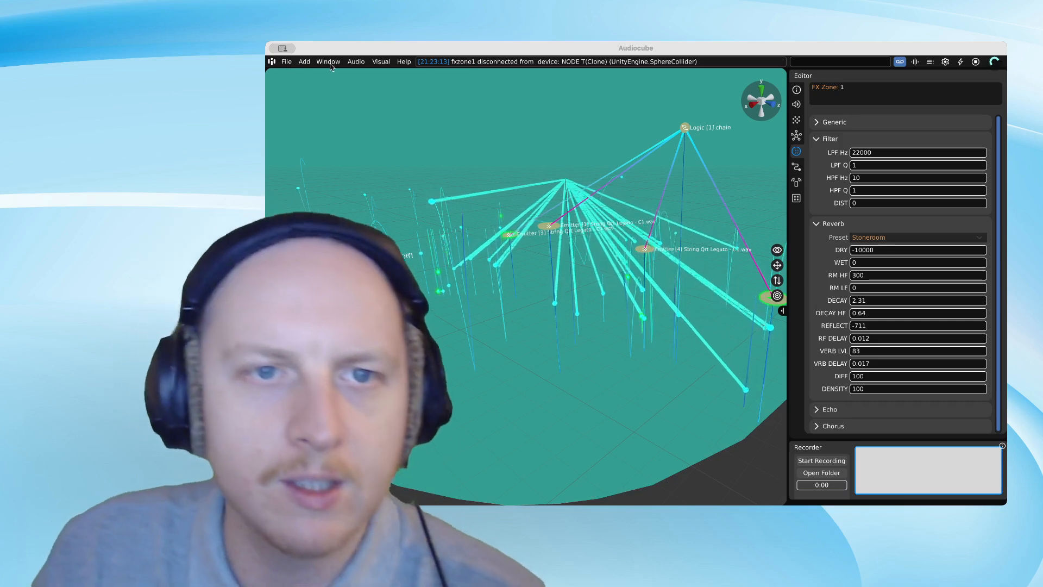
# Stop all audio playback with the FX Zone in place
pyautogui.click(356, 61)
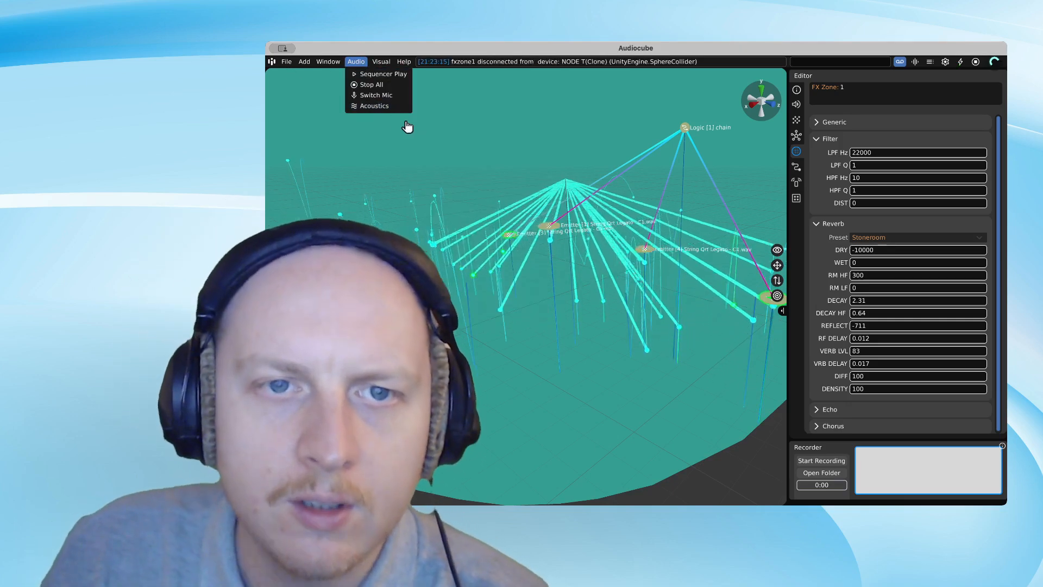
pyautogui.moveTo(387, 107)
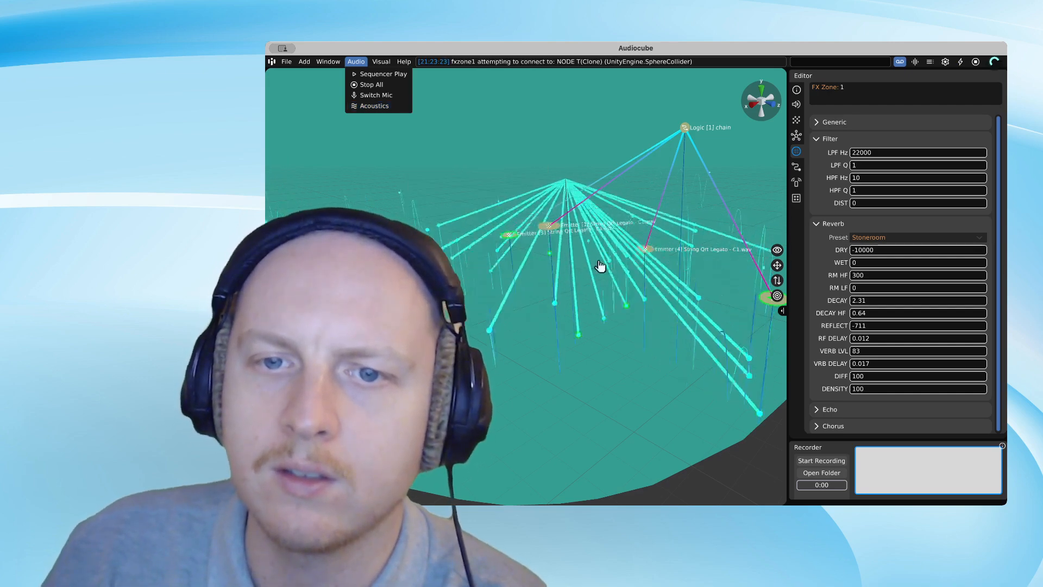
pyautogui.click(978, 62)
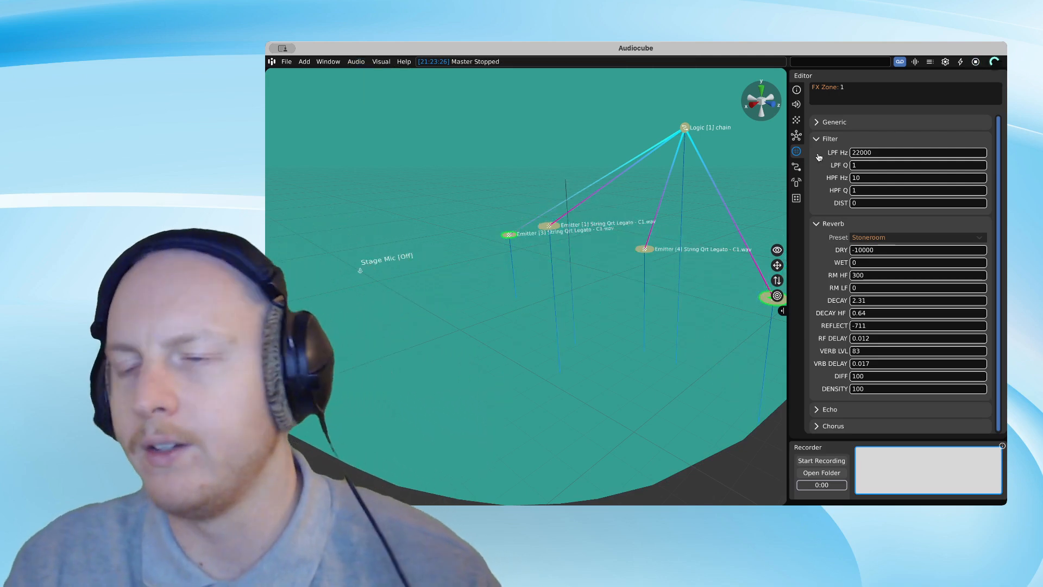